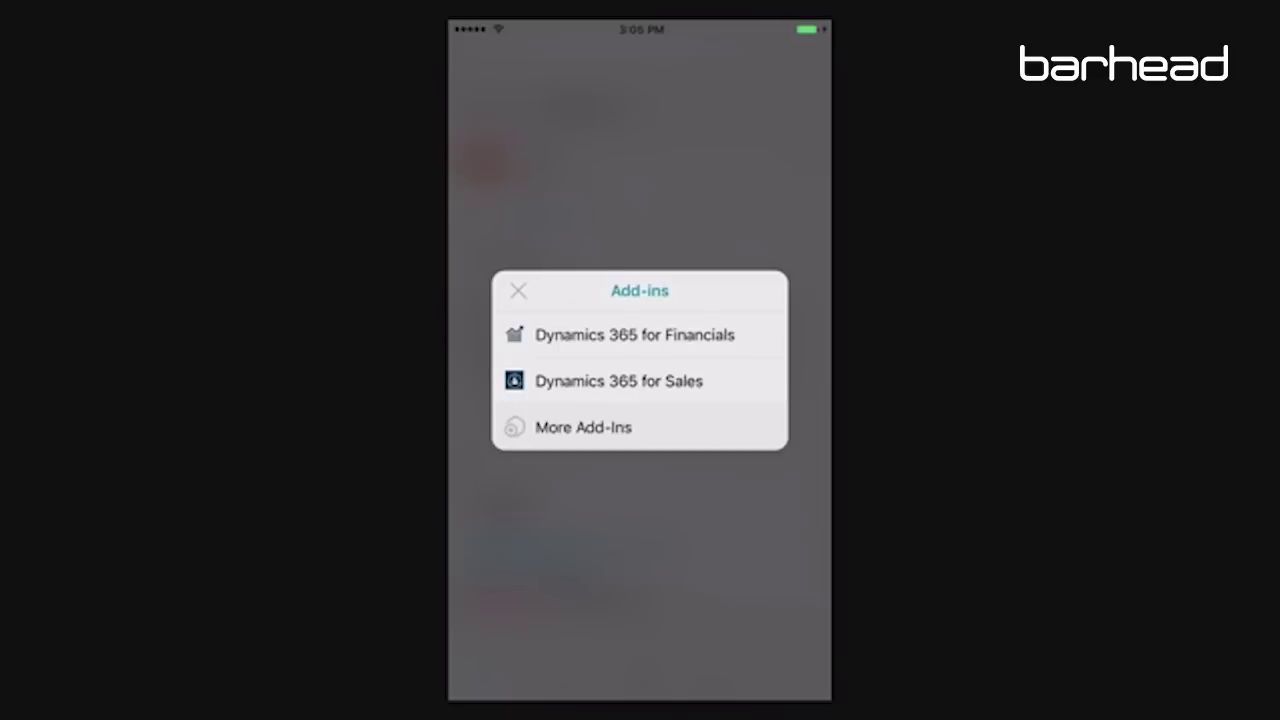
Open the Office Furniture opportunity from the Dynamics 365 for Sales add-in of the meeting location email
click(619, 381)
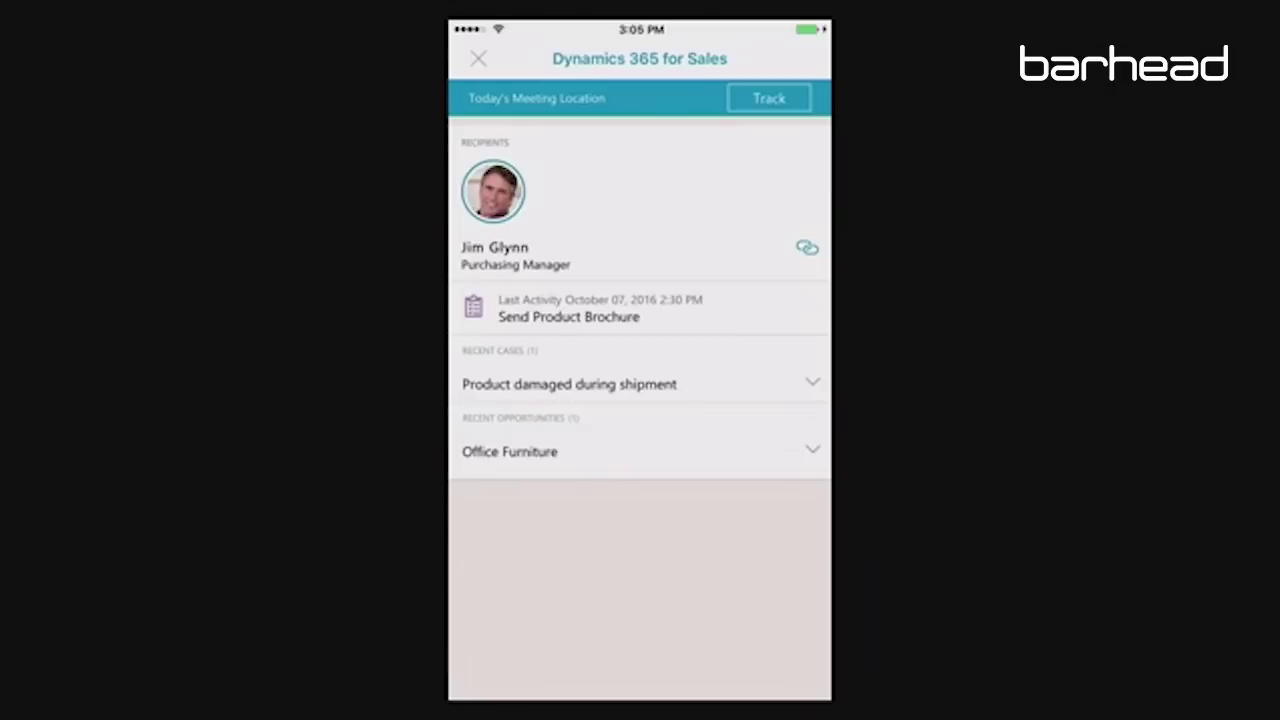
click(640, 451)
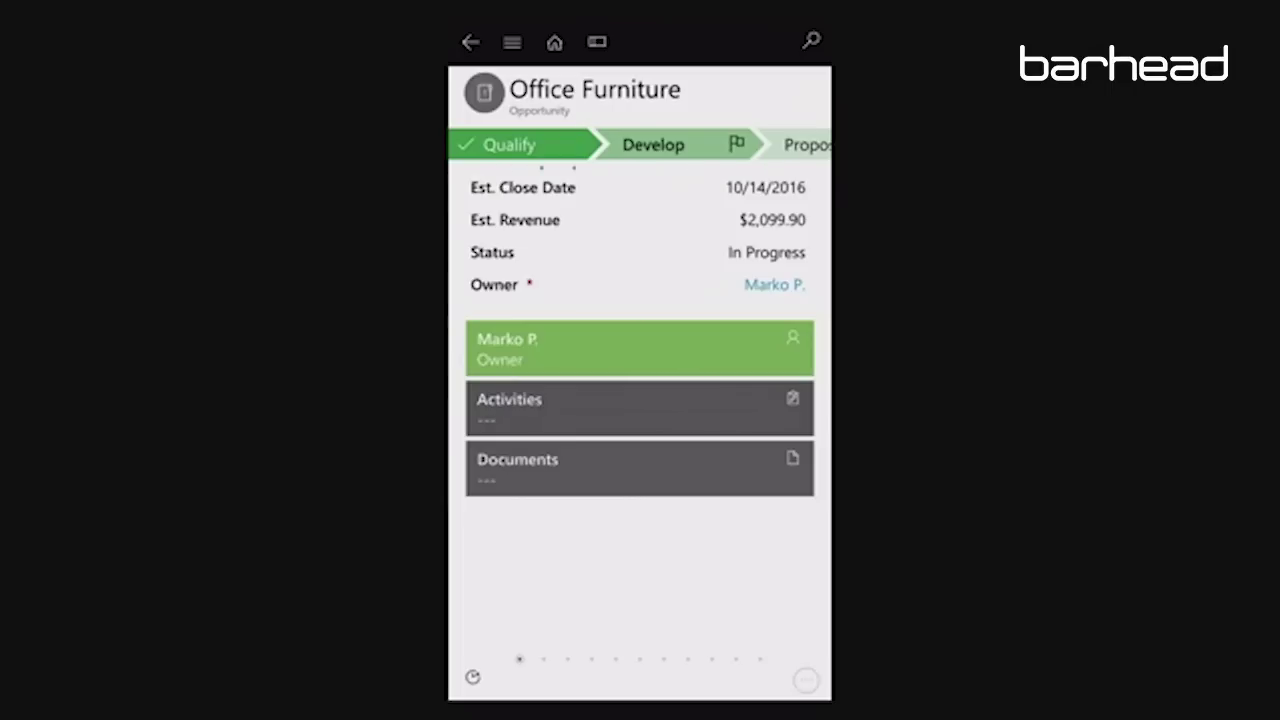
click(600, 468)
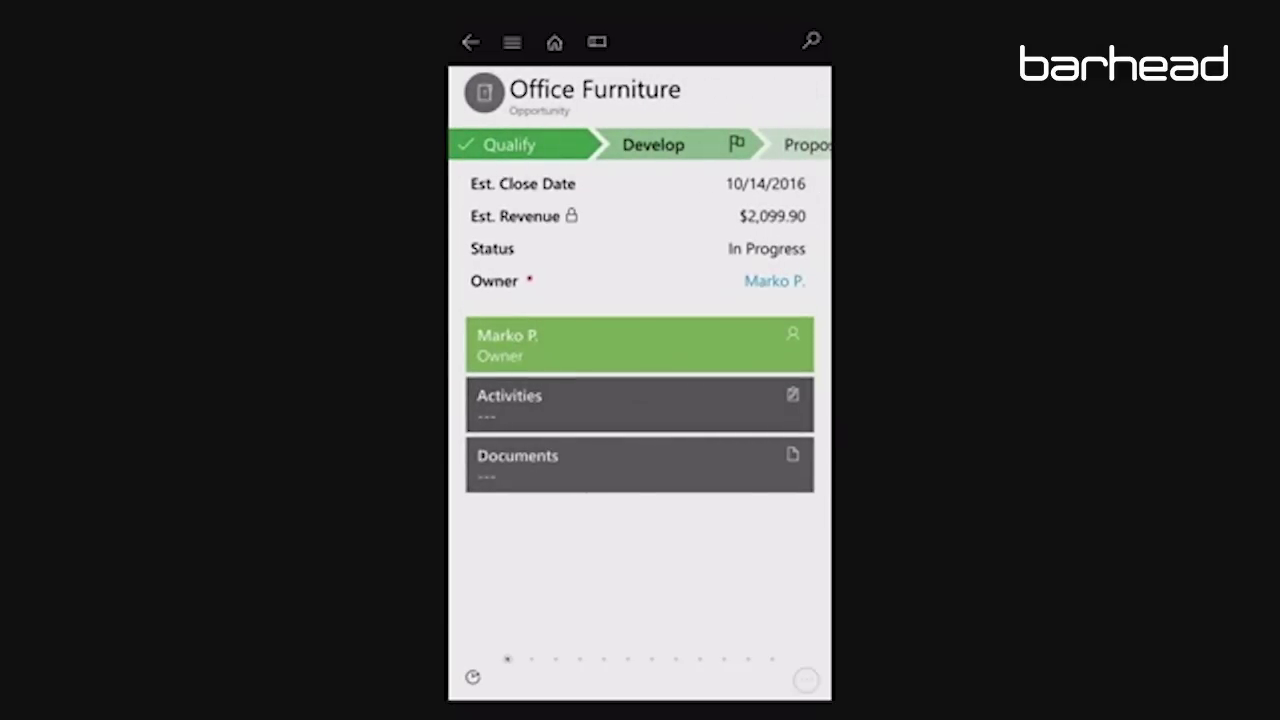
Export the Office Furniture opportunity to Word with the Opportunity Proposal template and open the document
click(806, 680)
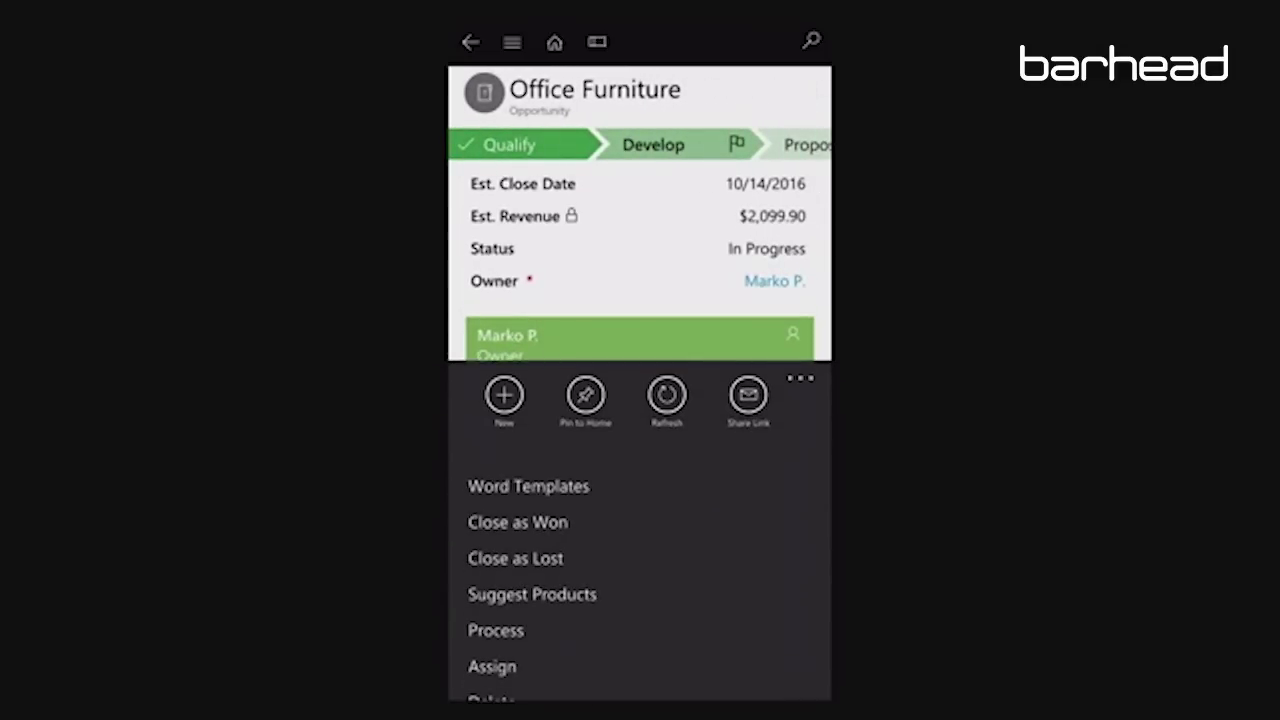
click(528, 486)
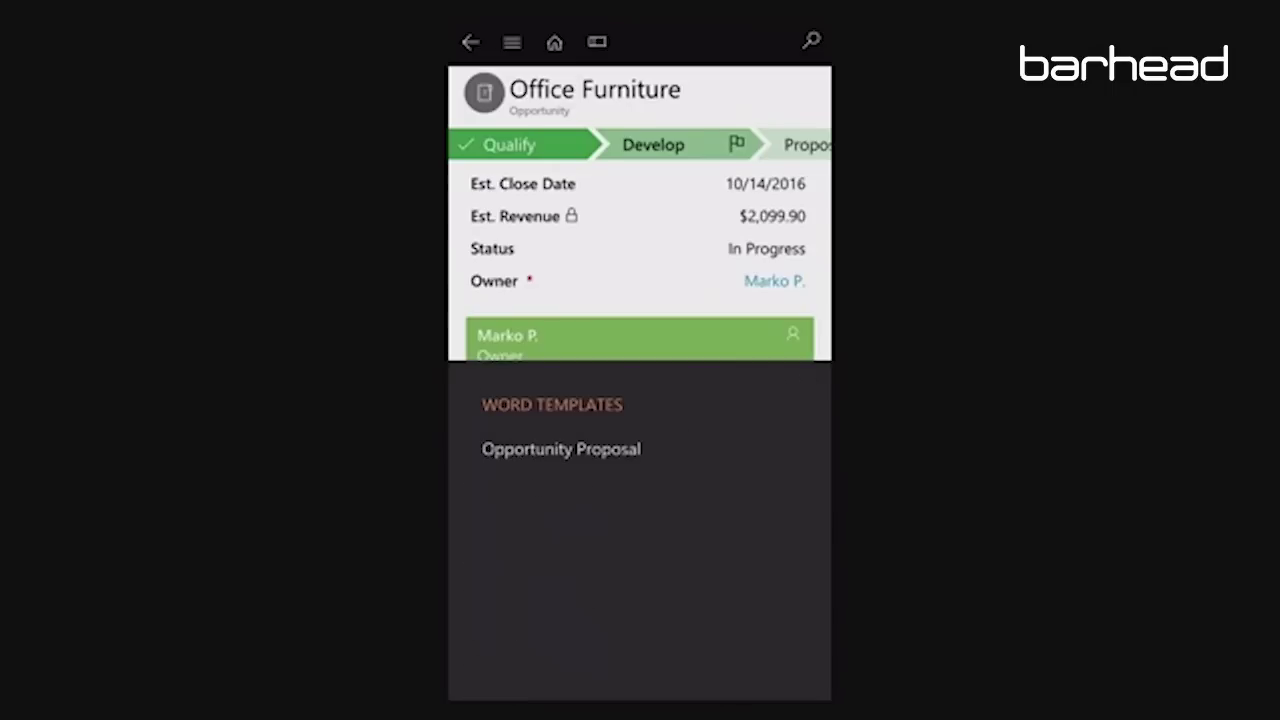
click(561, 449)
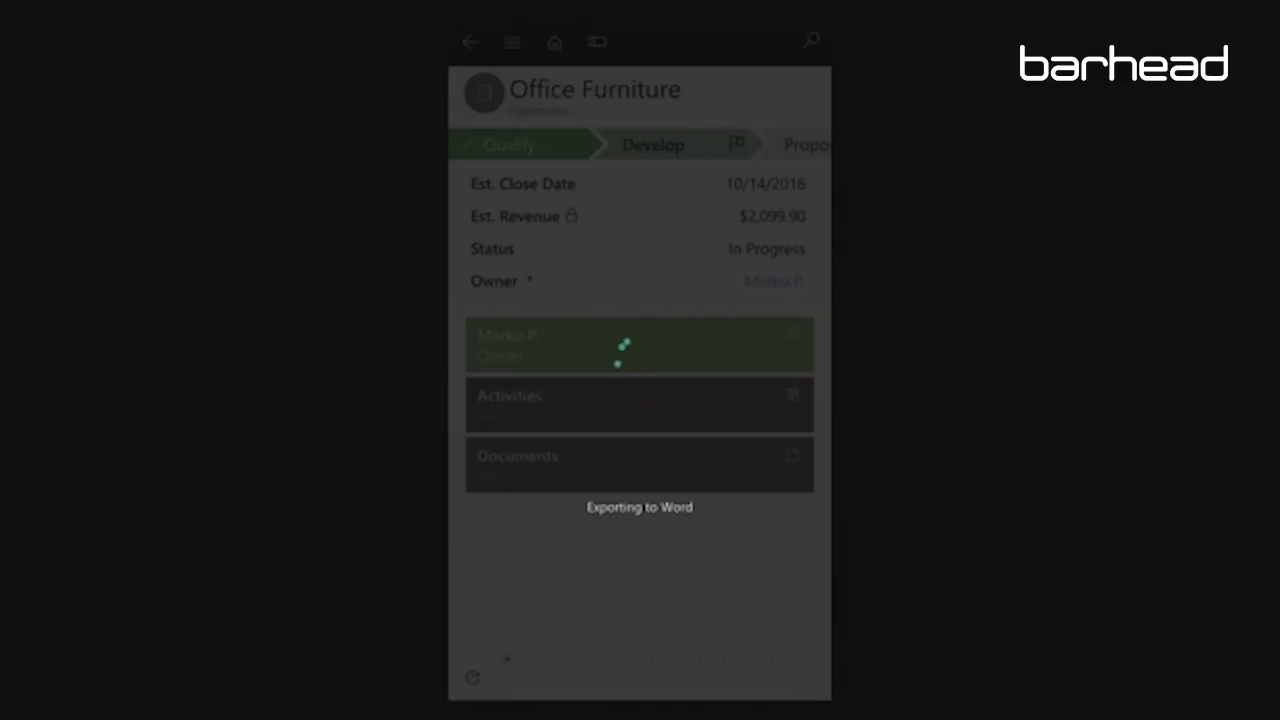
click(577, 430)
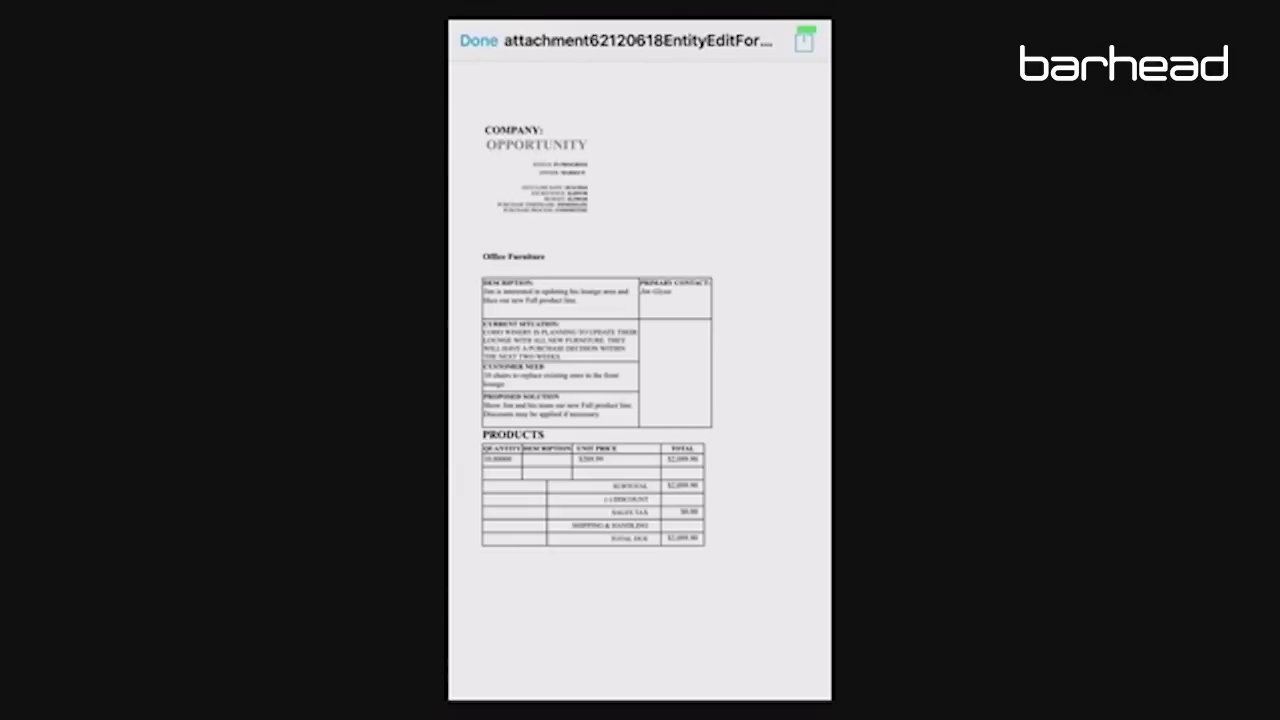
Switch back to Outlook, leave the meeting location email and open the Request for Quote email
key(Home)
click(771, 655)
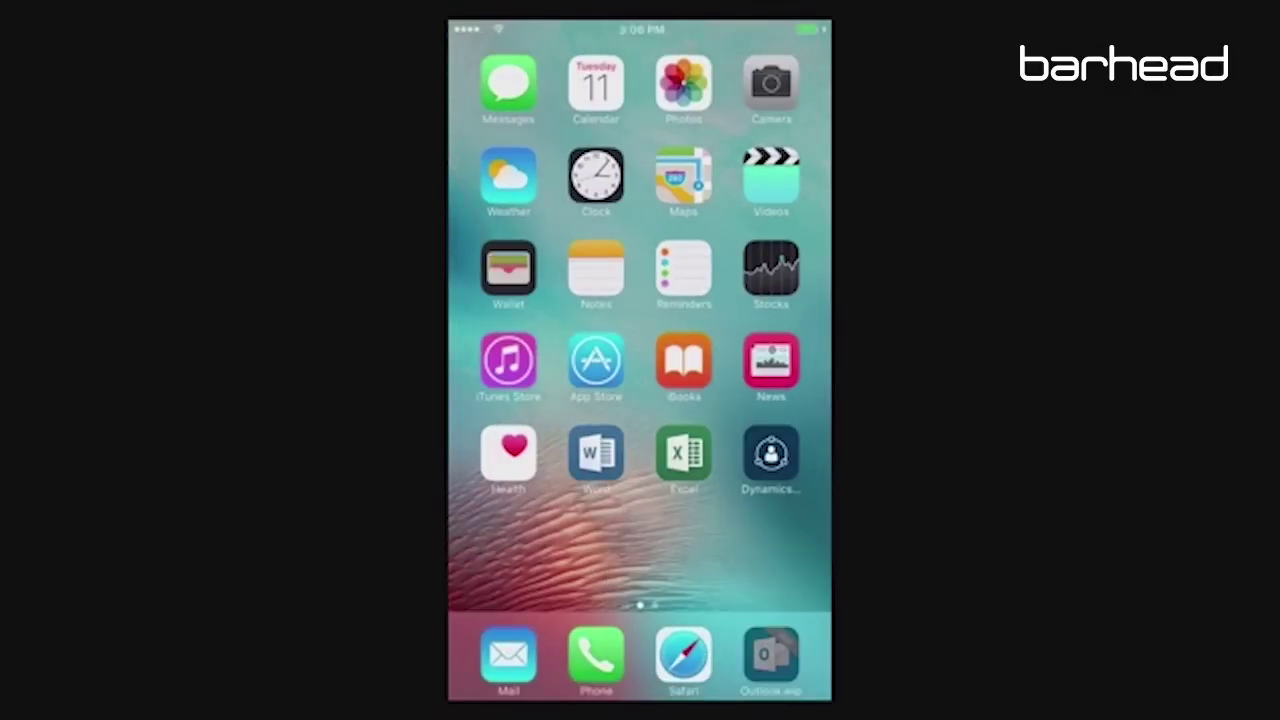
click(478, 58)
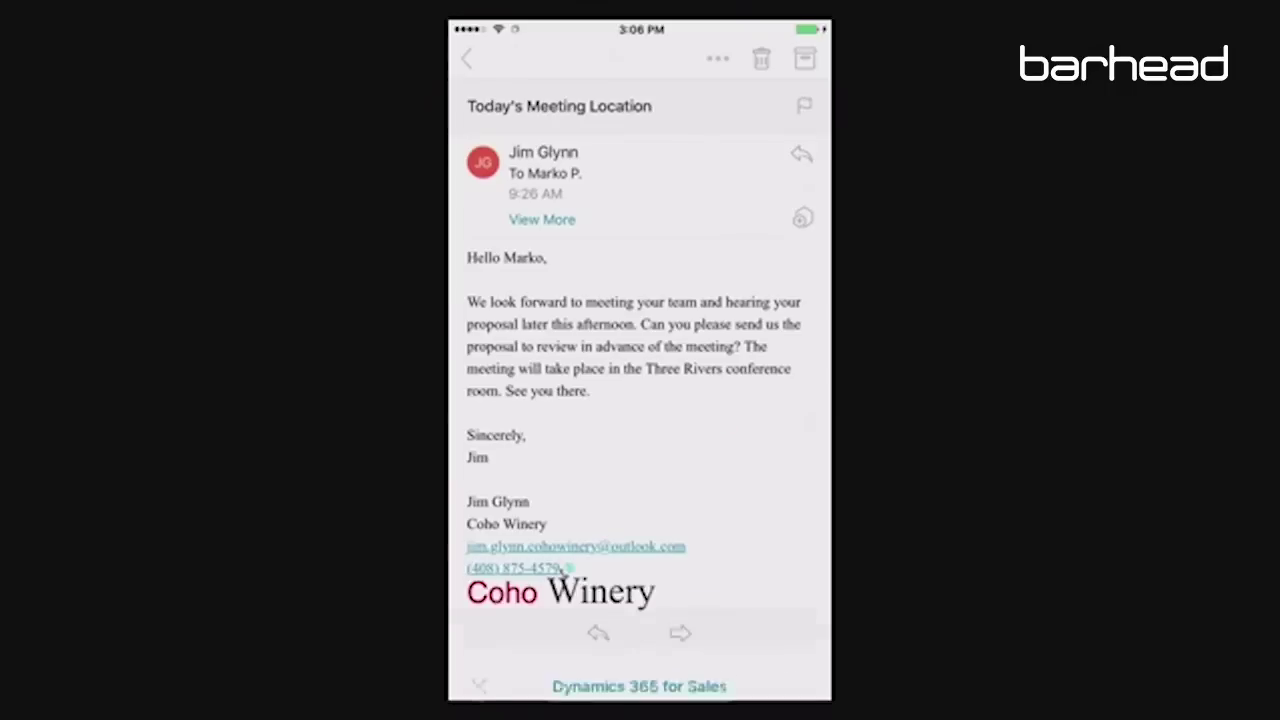
click(466, 58)
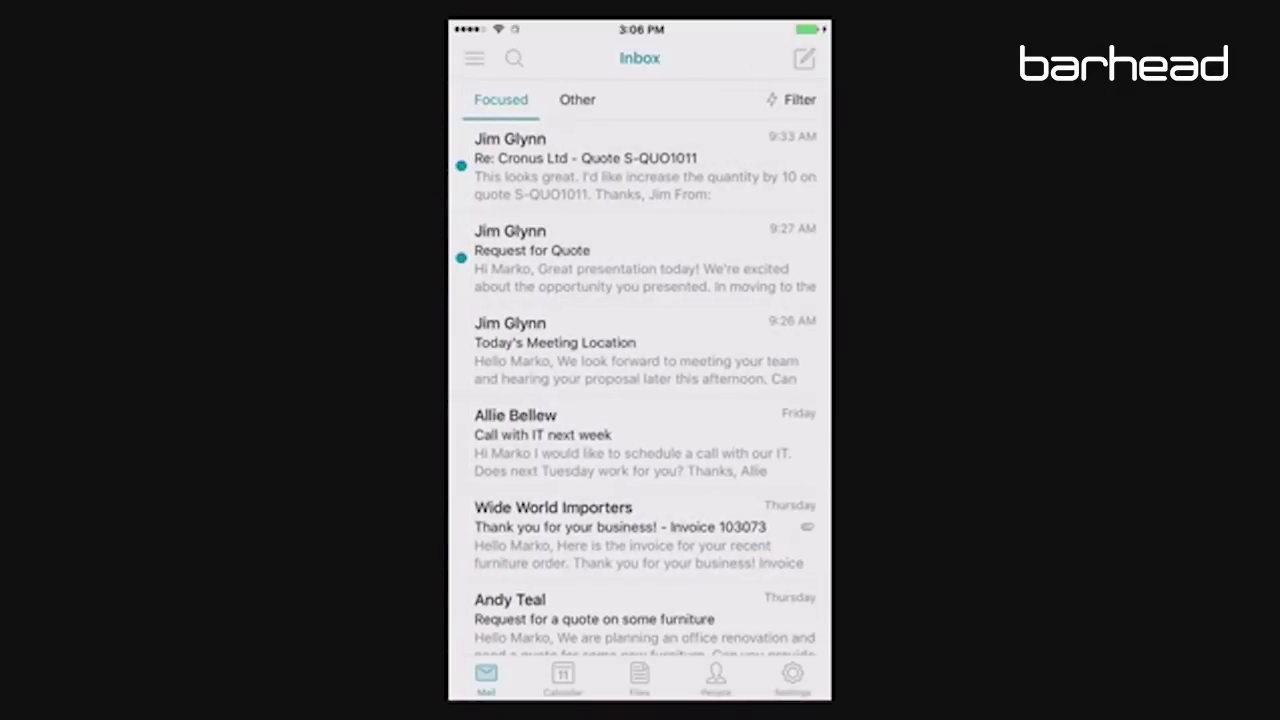
click(560, 258)
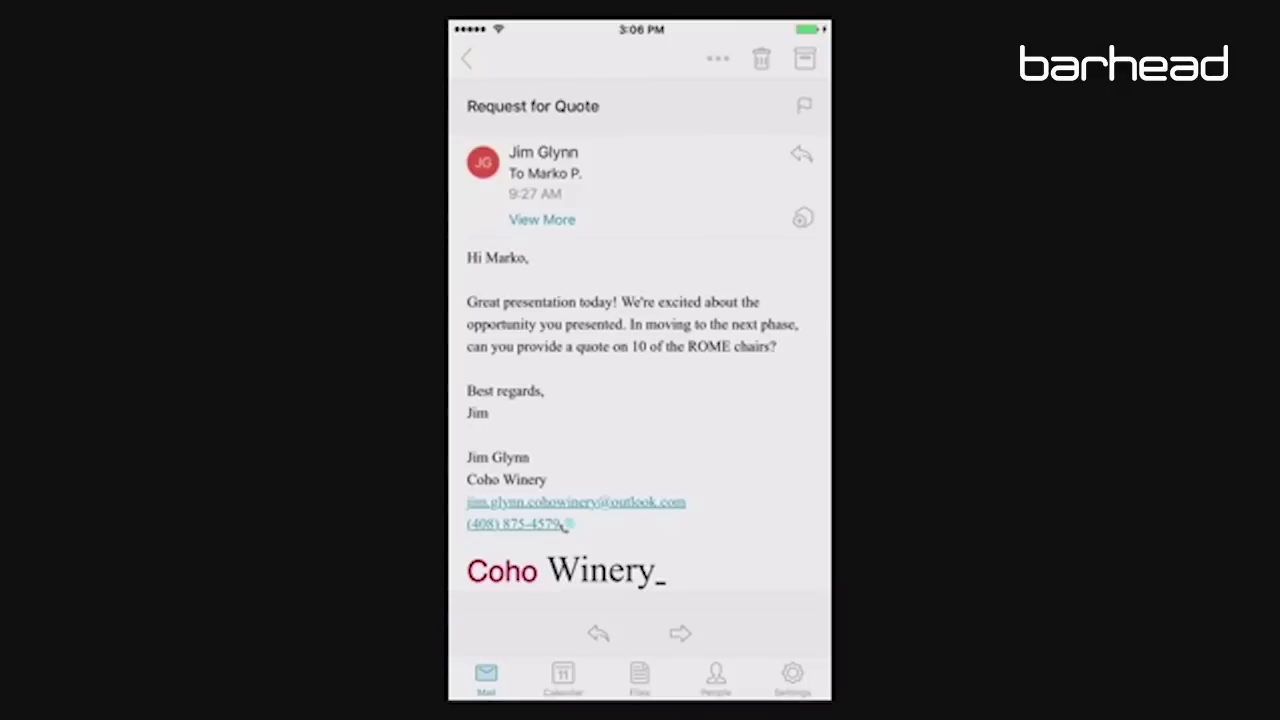
Create a new sales quote for Coho Winery with the Dynamics 365 for Financials add-in
click(803, 218)
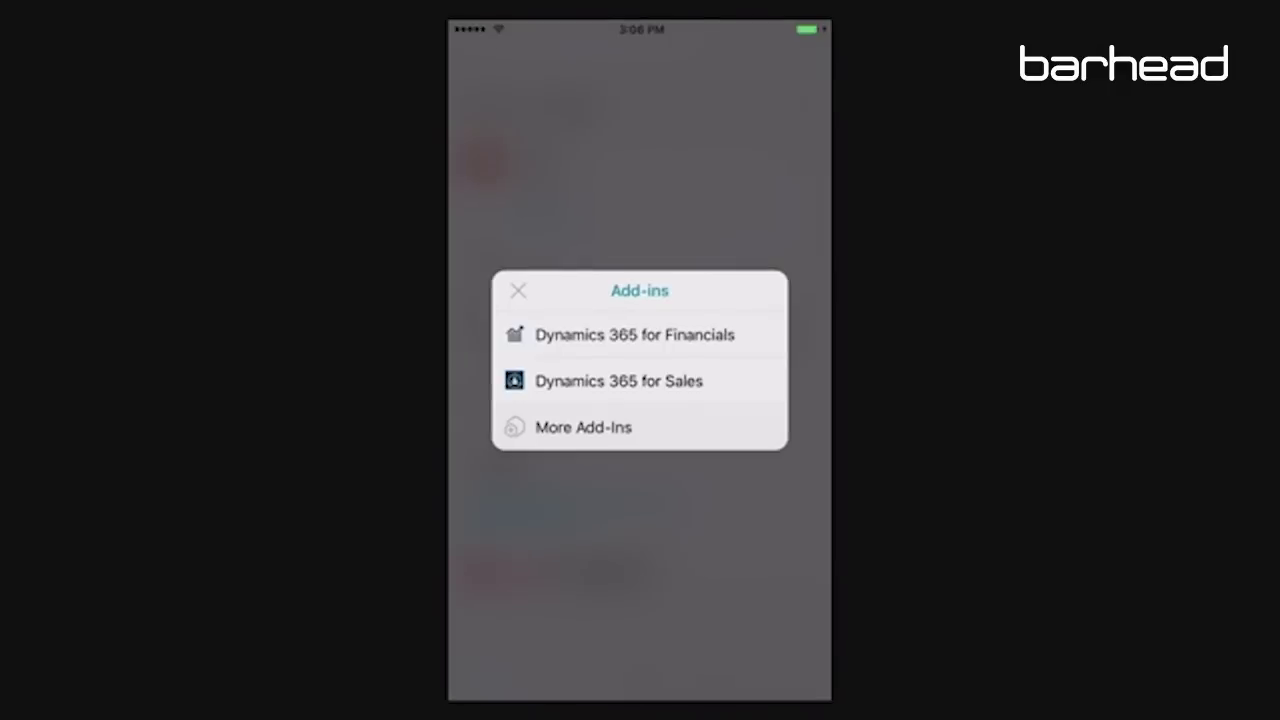
click(634, 335)
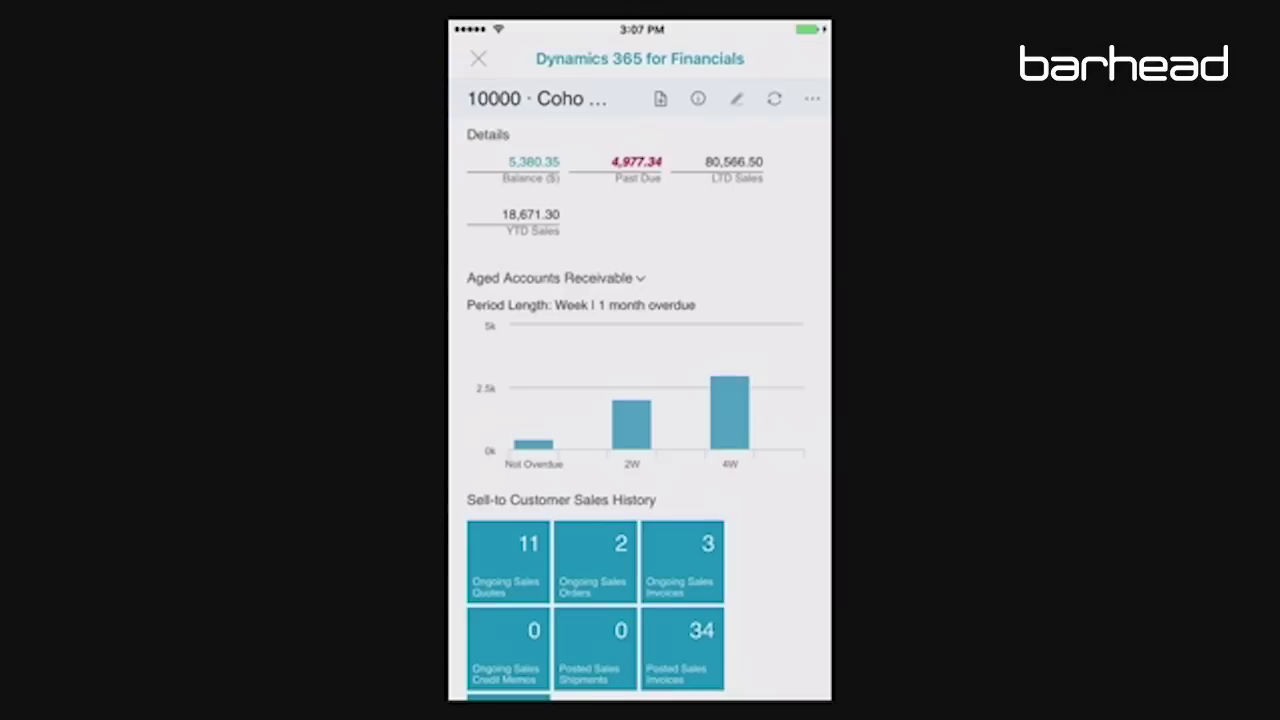
click(660, 98)
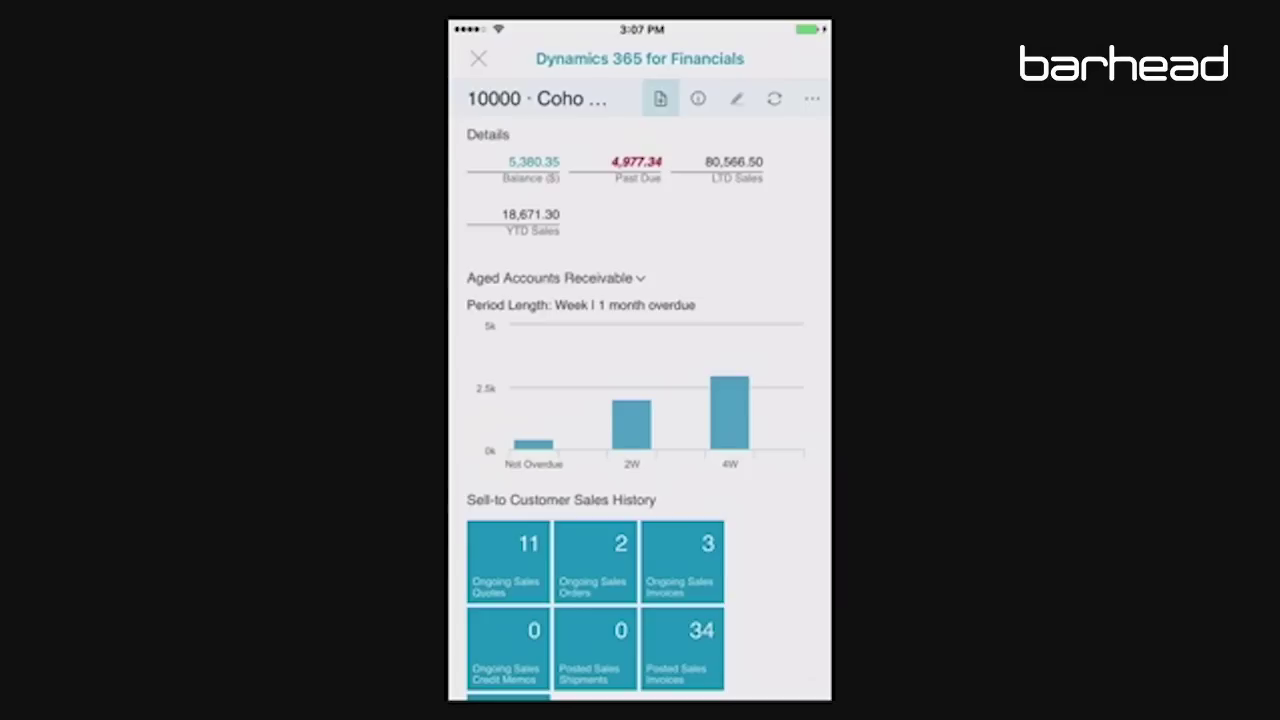
click(597, 134)
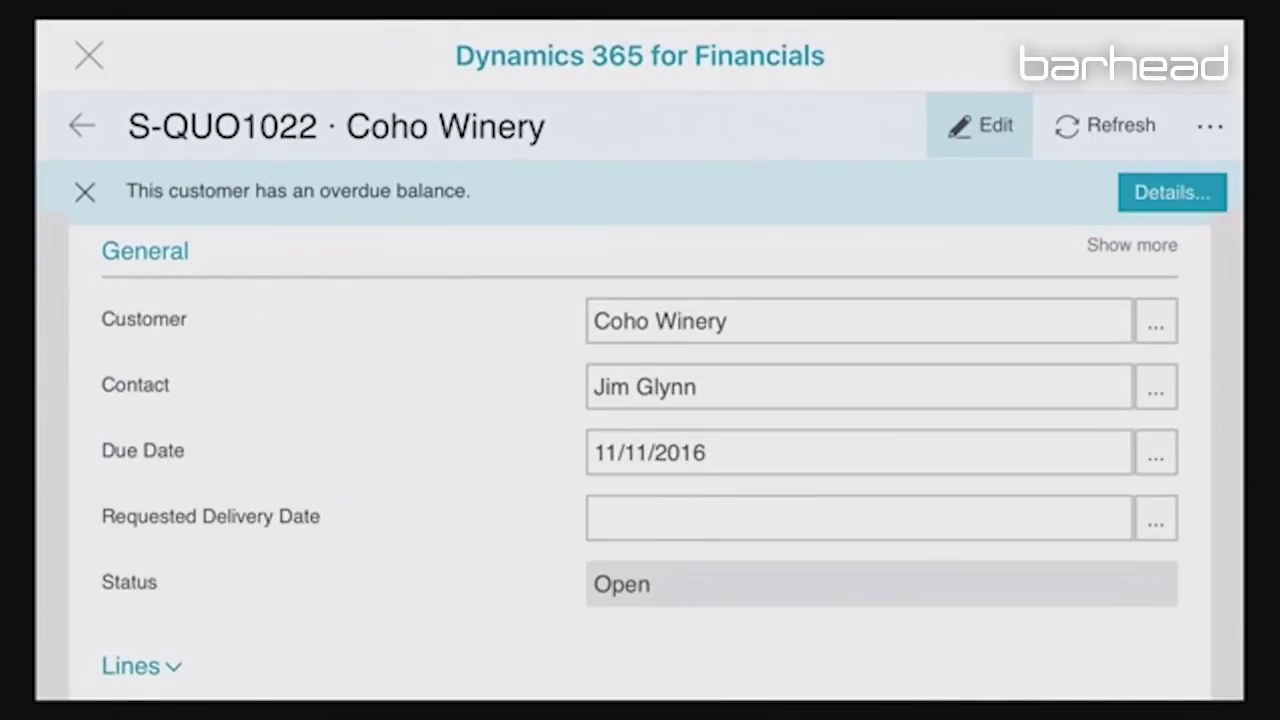
Add the ROME Guest Chair, green as the item on the quote's first line
scroll(640, 460, down, 5)
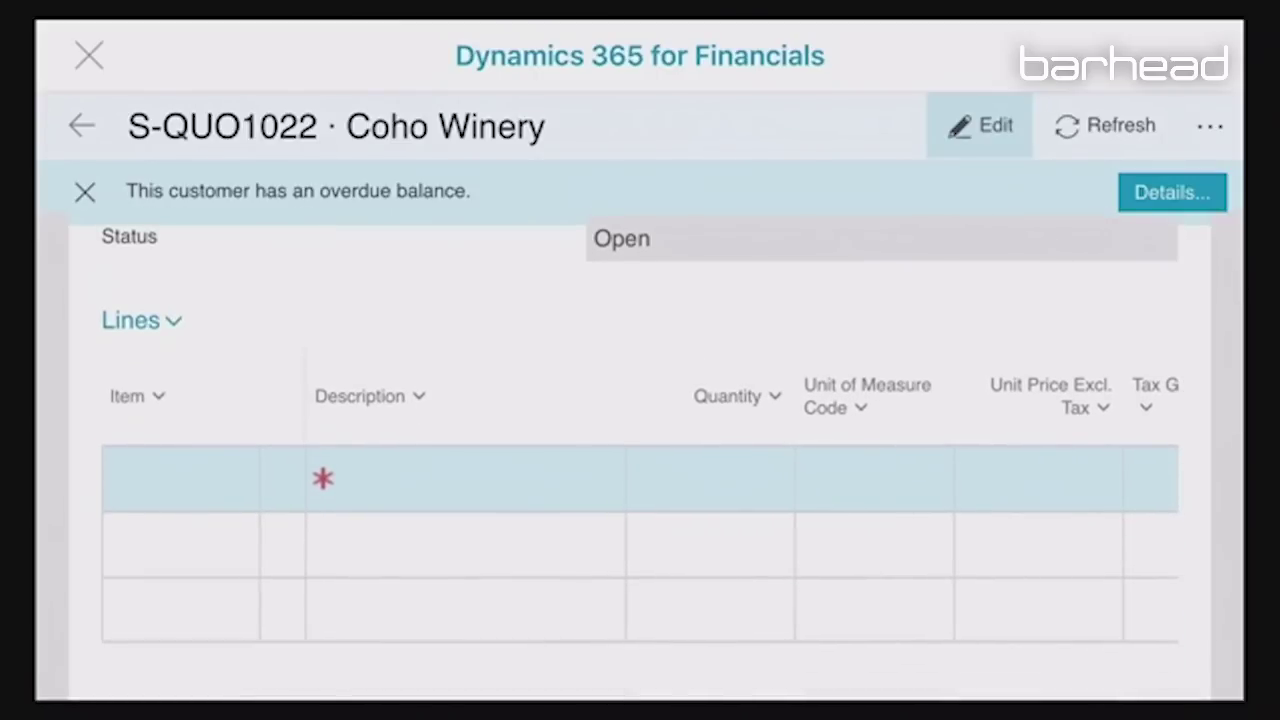
click(462, 478)
click(1180, 346)
click(603, 481)
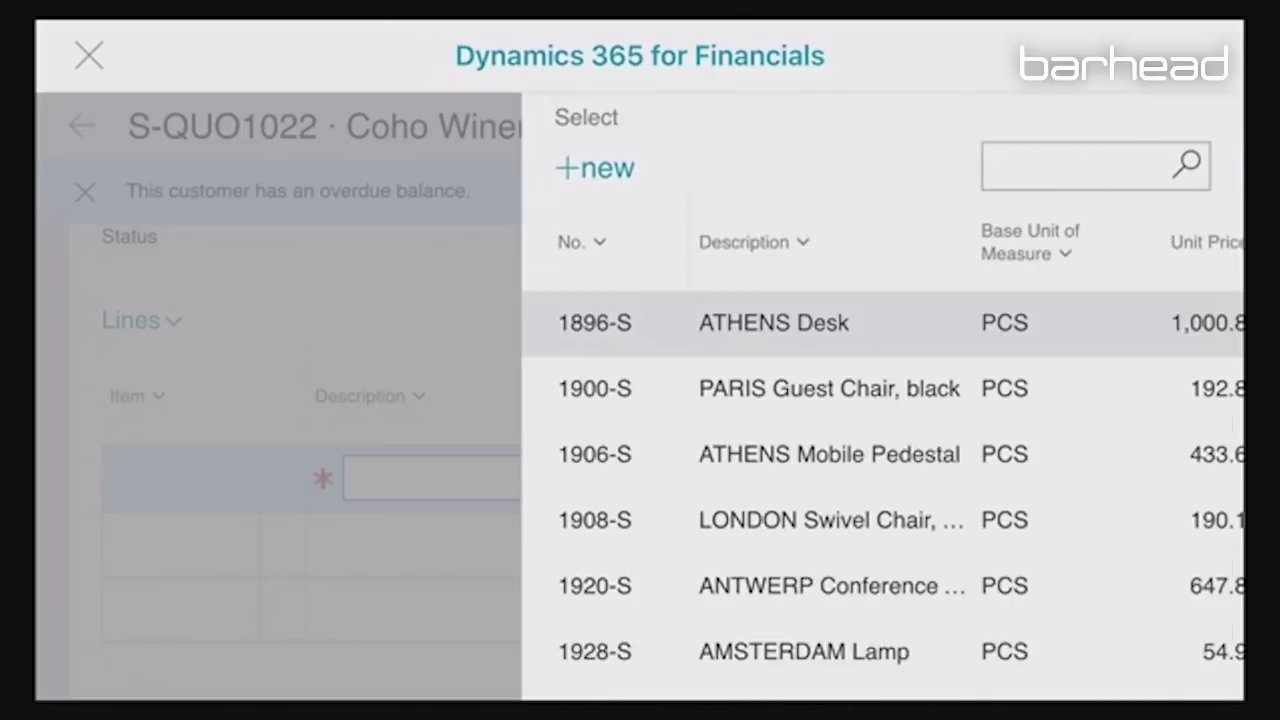
scroll(882, 490, down, 1)
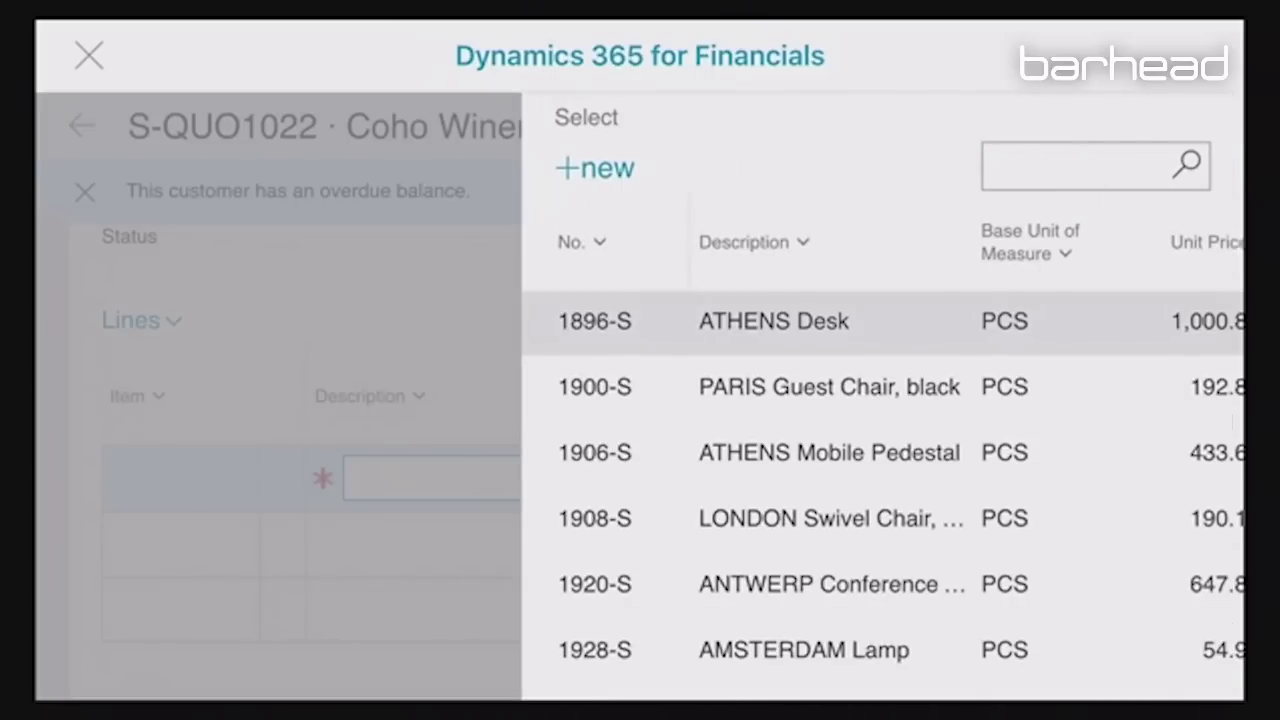
scroll(882, 490, down, 3)
click(832, 550)
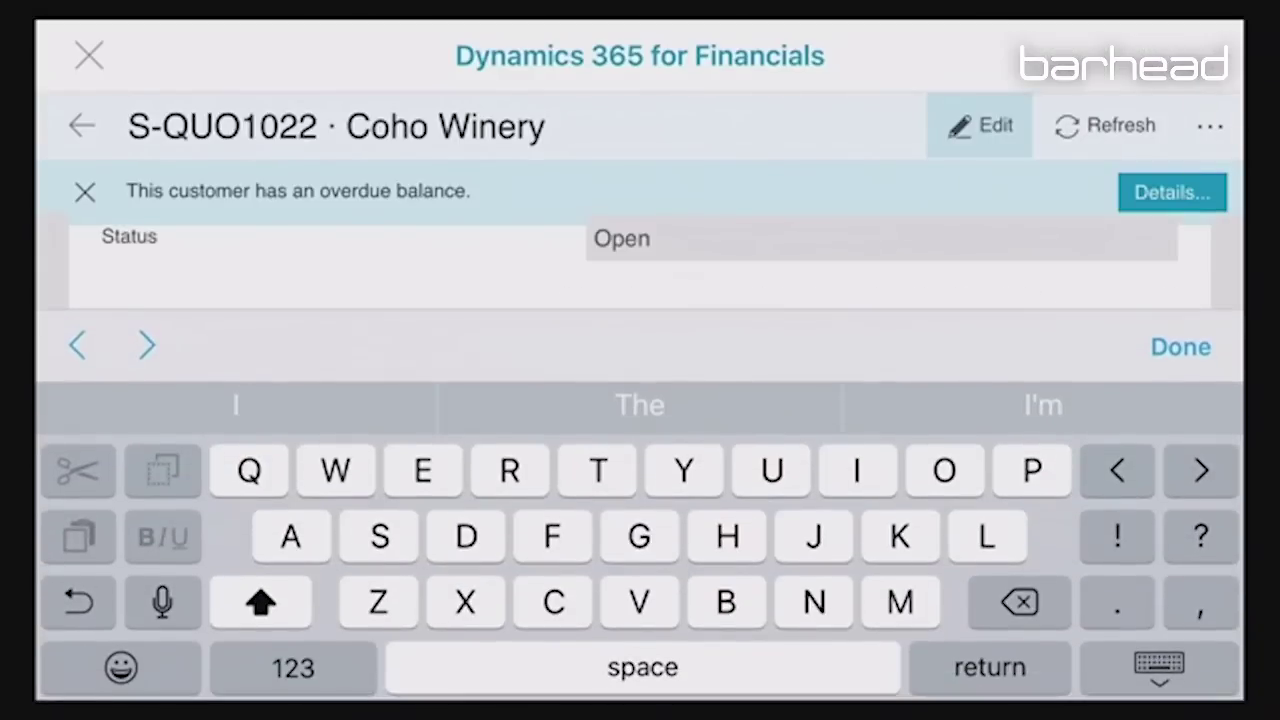
Set the quantity of the ROME Guest Chair, green line to 10
click(293, 667)
text(10)
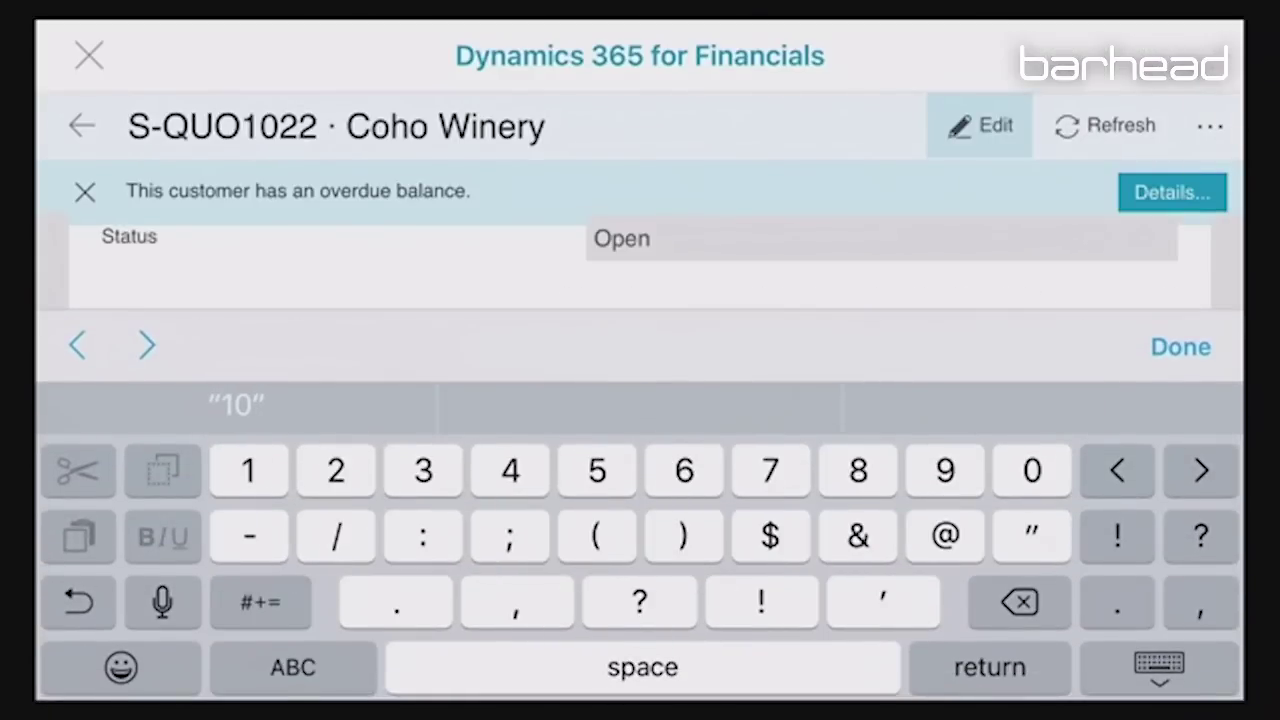
click(1180, 346)
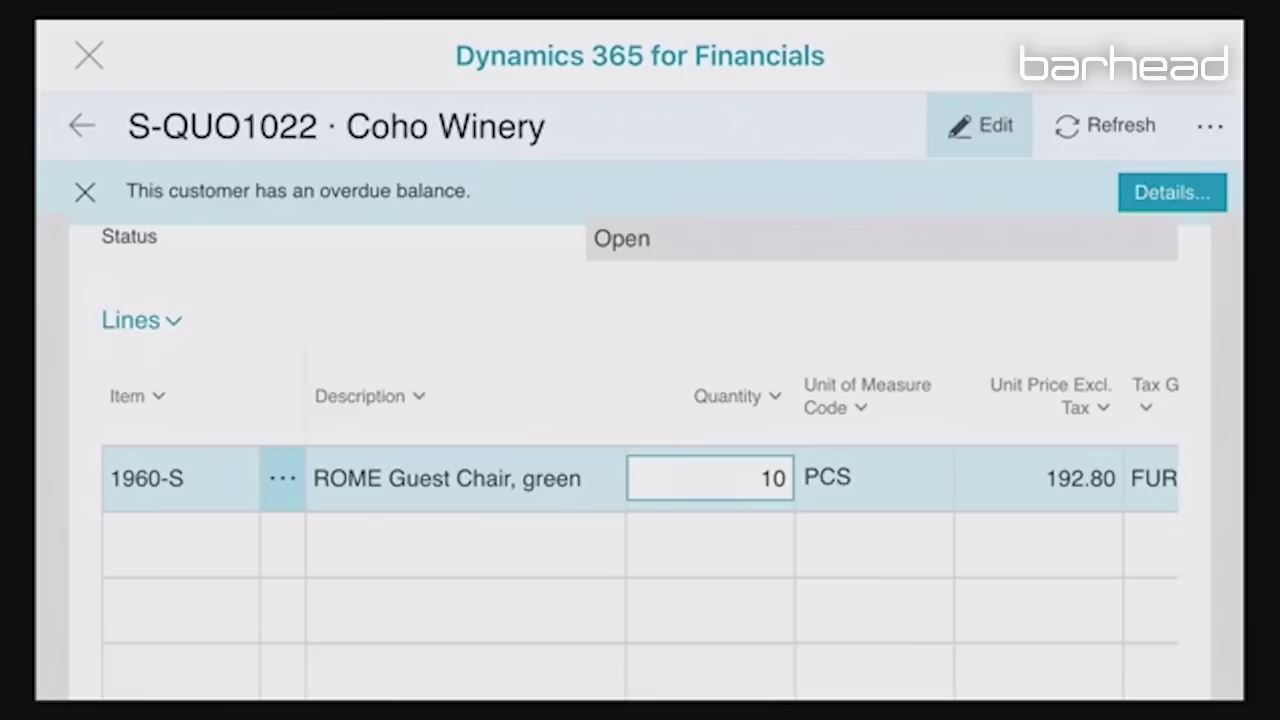
Email the new sales quote as a PDF to the Coho Winery contact, keeping the email body template content
click(1210, 125)
click(1000, 247)
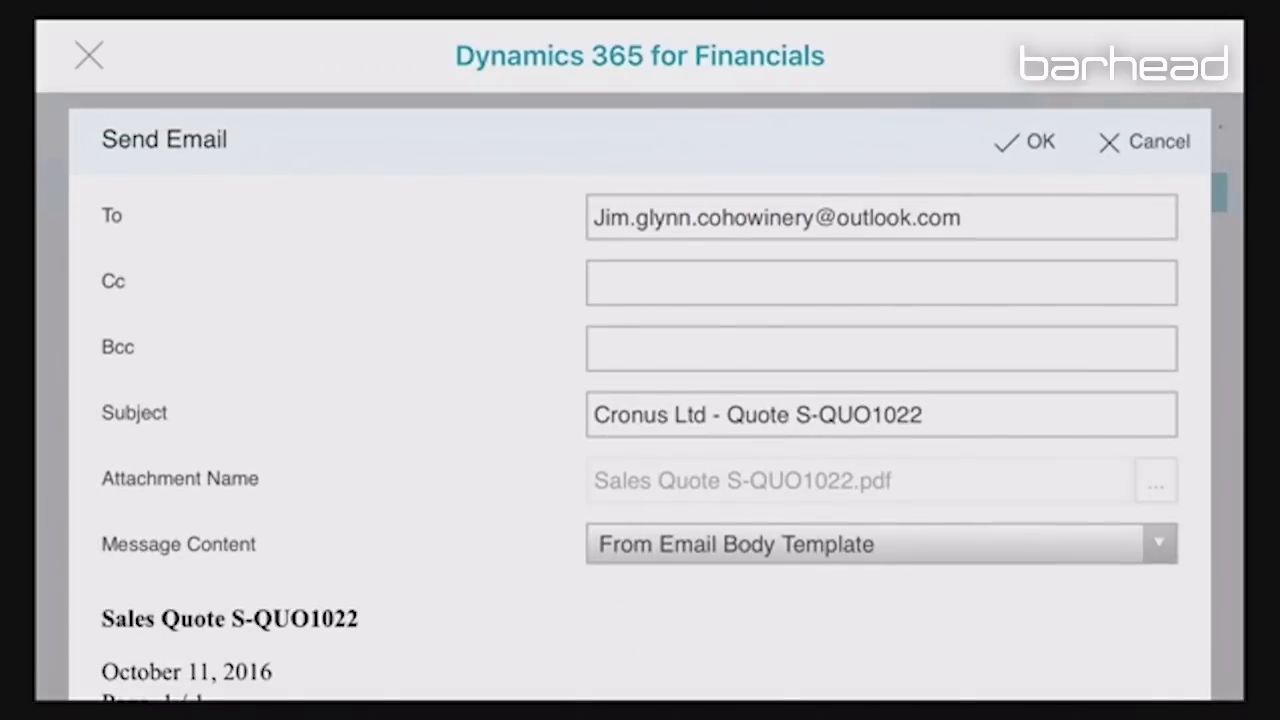
click(1024, 142)
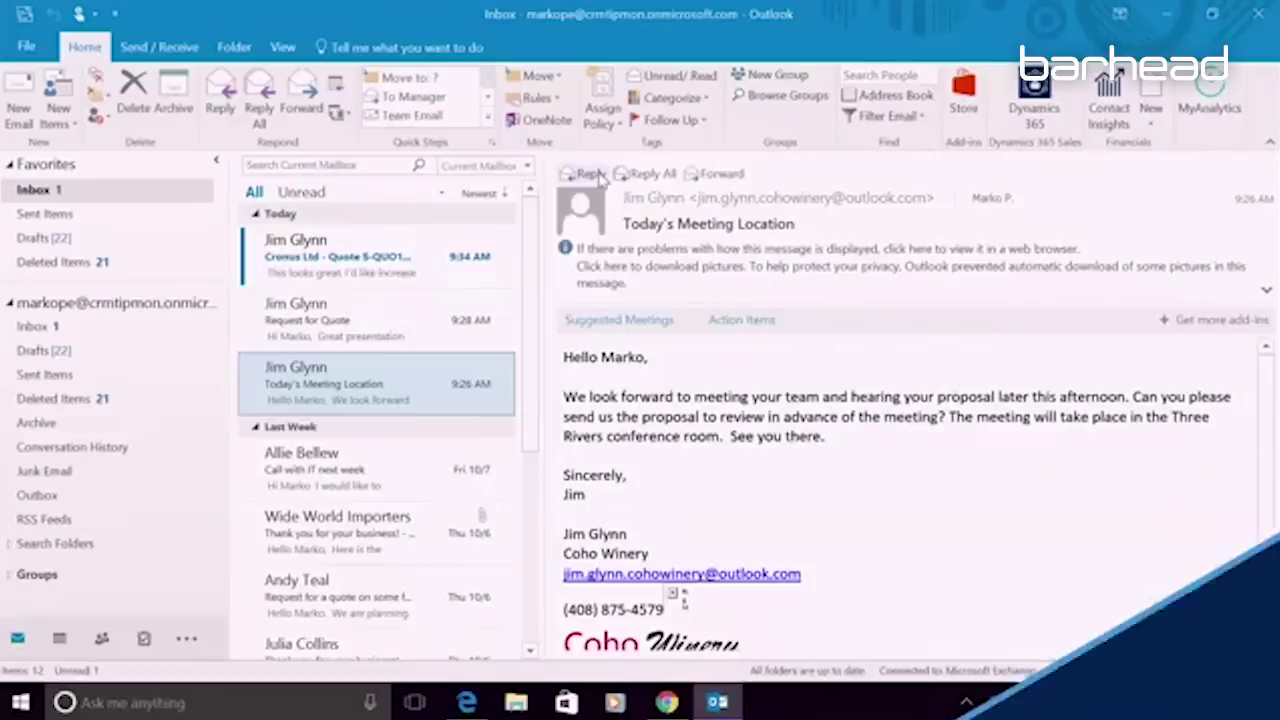
Open the quote linked in the customer's Cronus Ltd quote reply and set its ROME Guest Chair, green quantity to 20
click(305, 275)
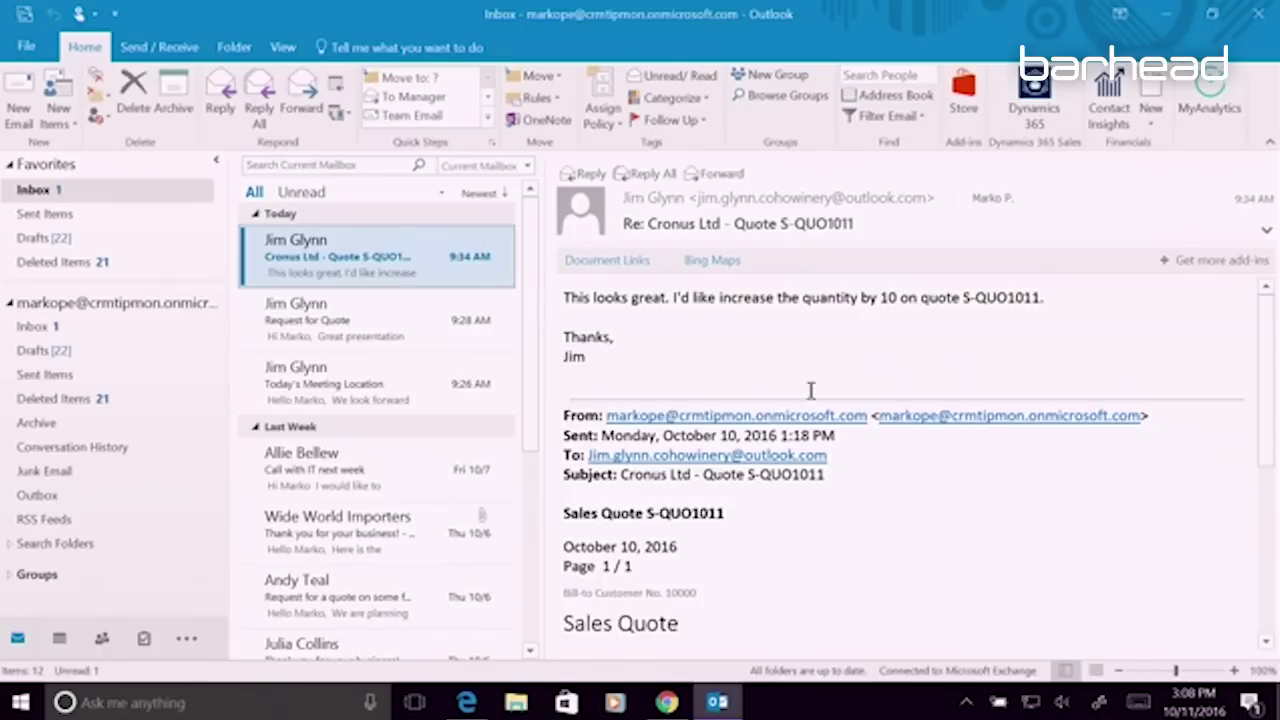
click(640, 260)
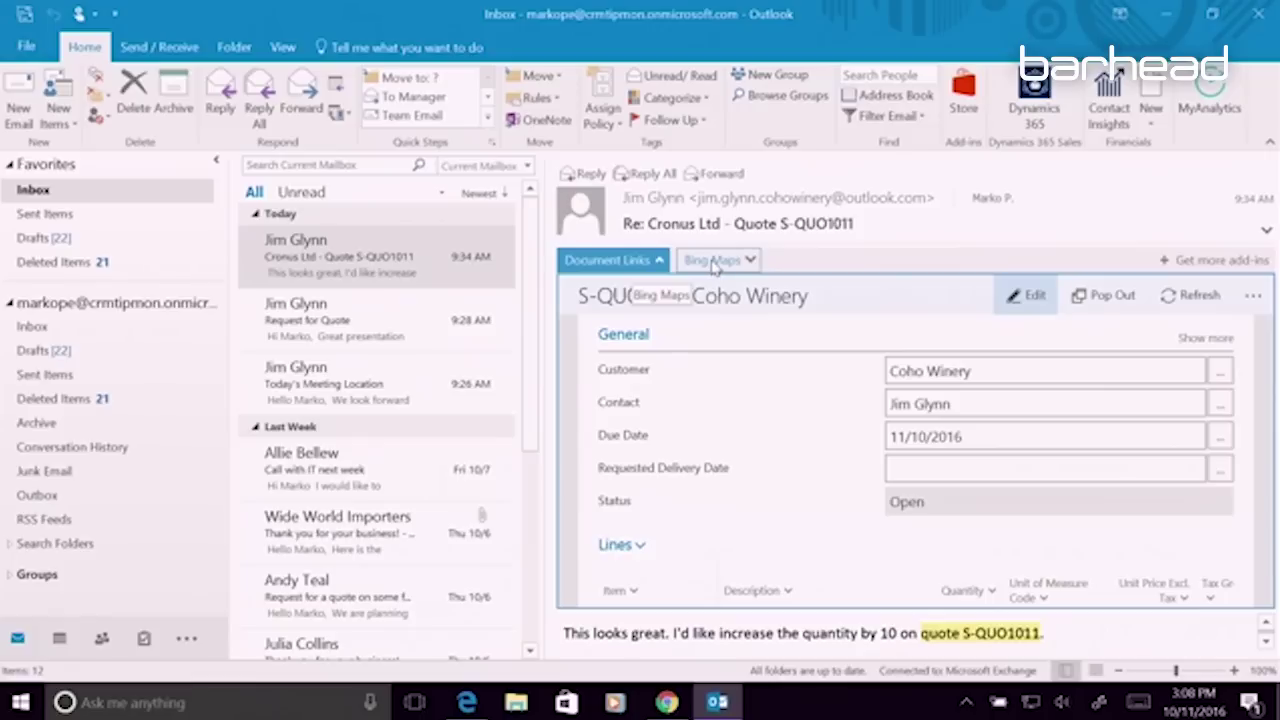
scroll(977, 360, down, 2)
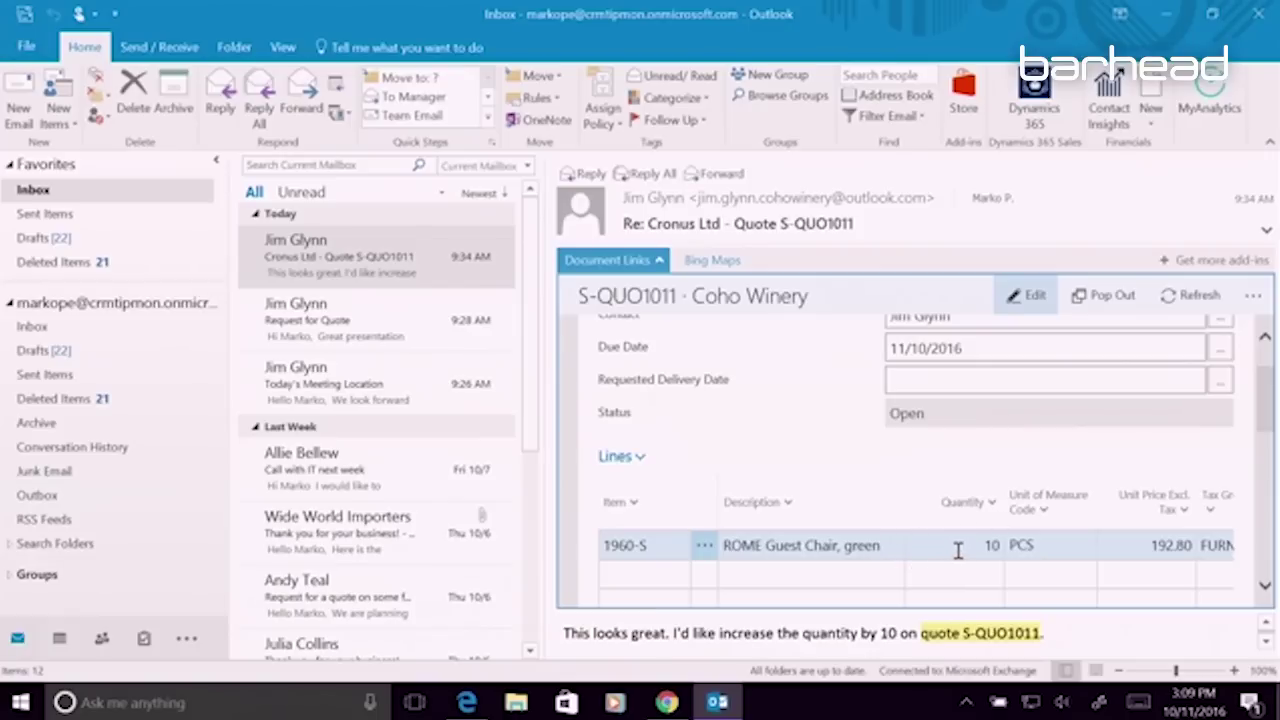
click(961, 546)
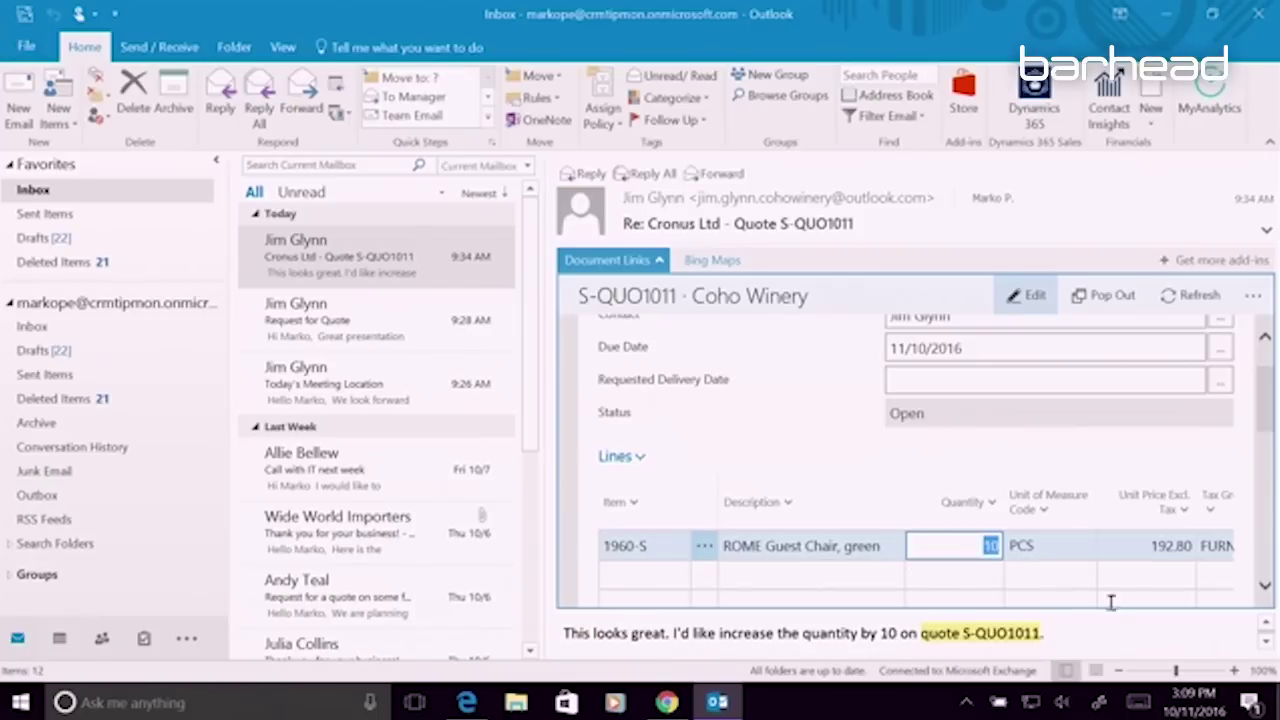
text(20)
click(838, 450)
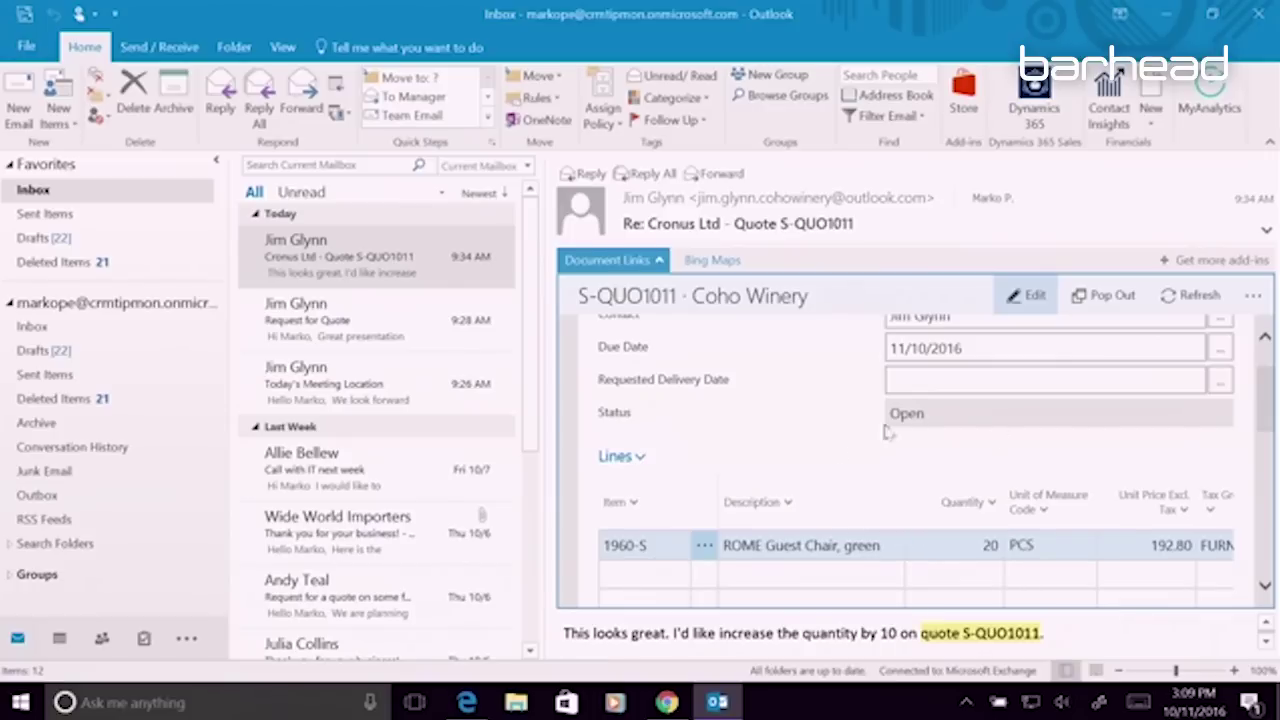
Generate an email reply with the revised sales quote attached and open the PDF attachment
click(1252, 295)
click(1130, 375)
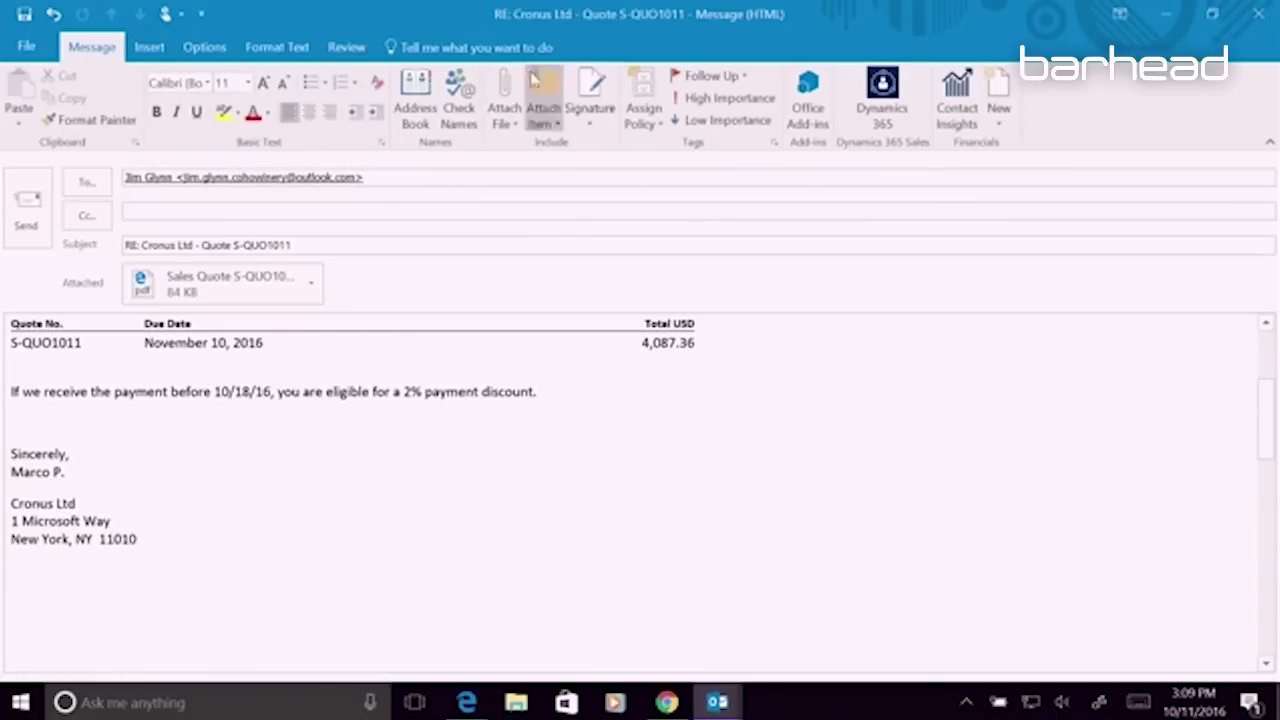
click(213, 293)
double_click(213, 293)
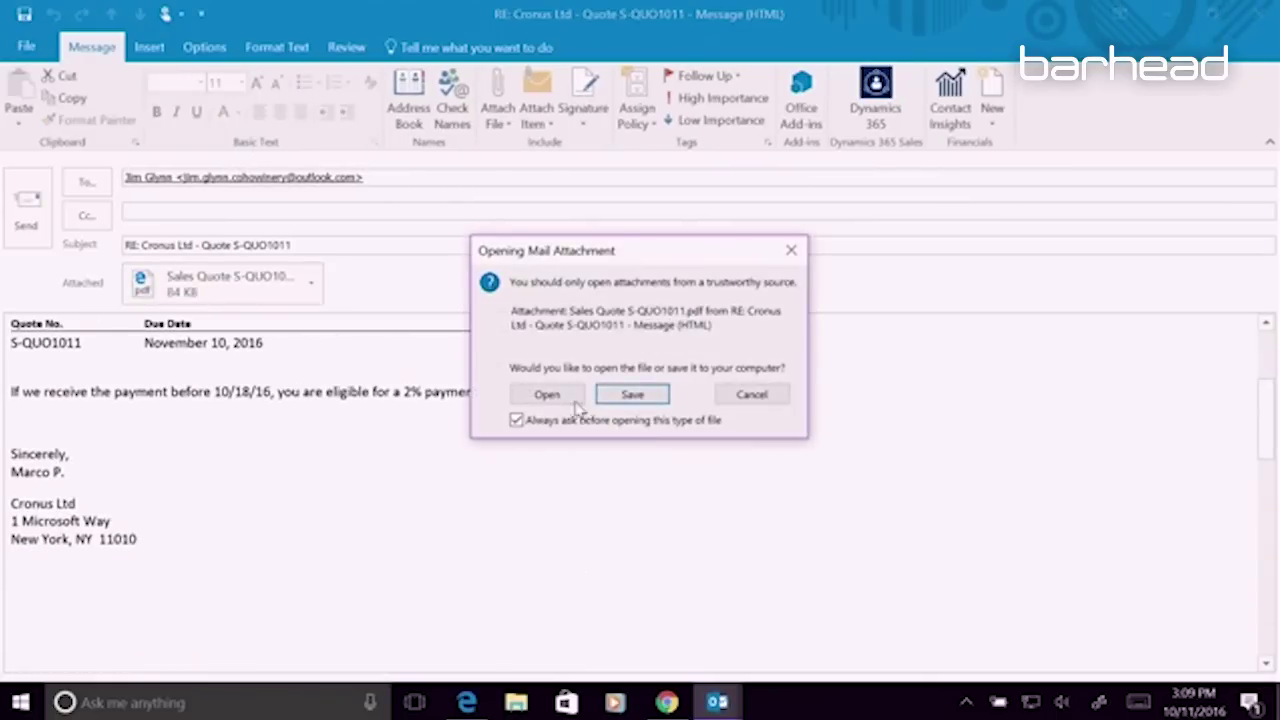
click(546, 394)
Review the revised sales quote PDF from line items to header, and close it together with the reply draft
scroll(600, 380, down, 4)
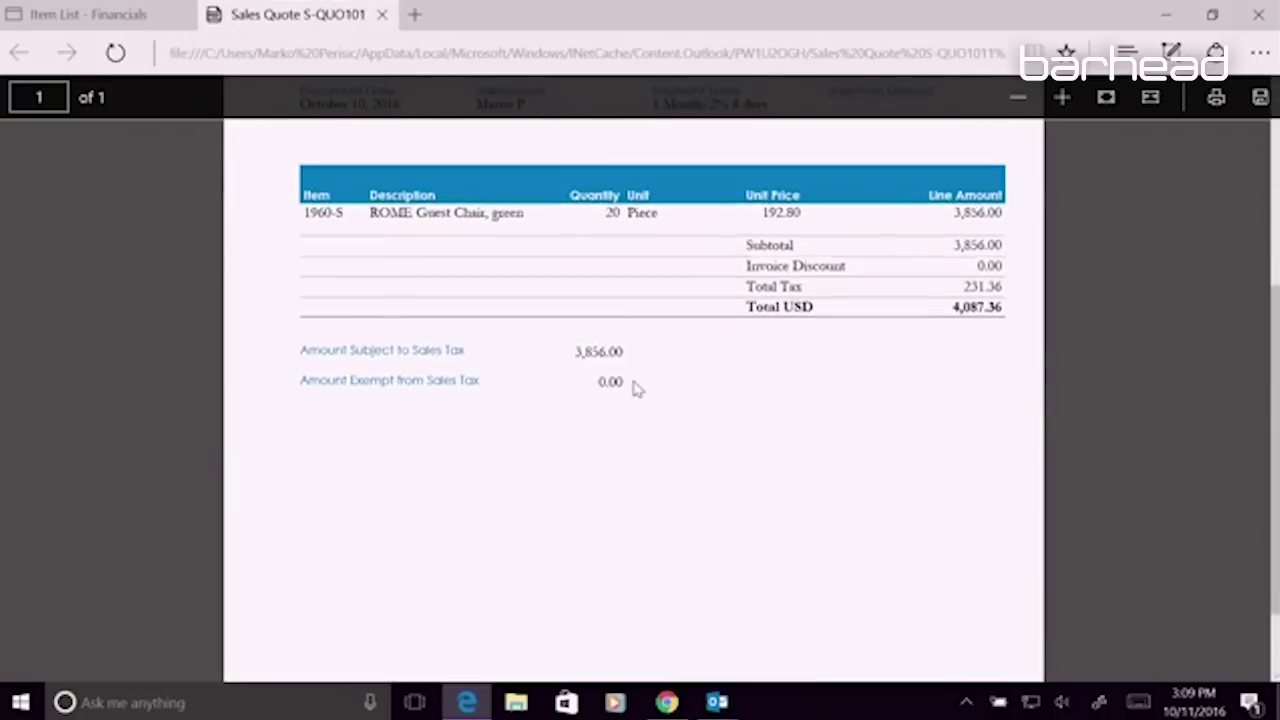
scroll(665, 305, up, 4)
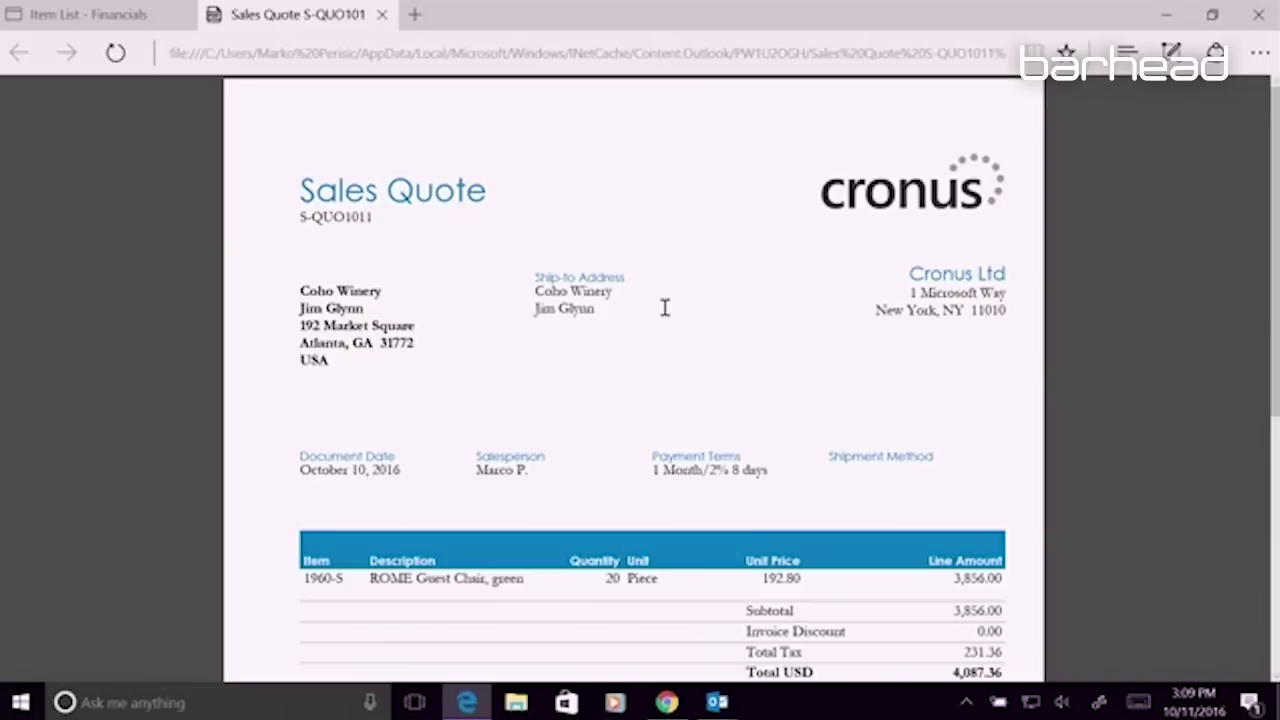
click(1258, 14)
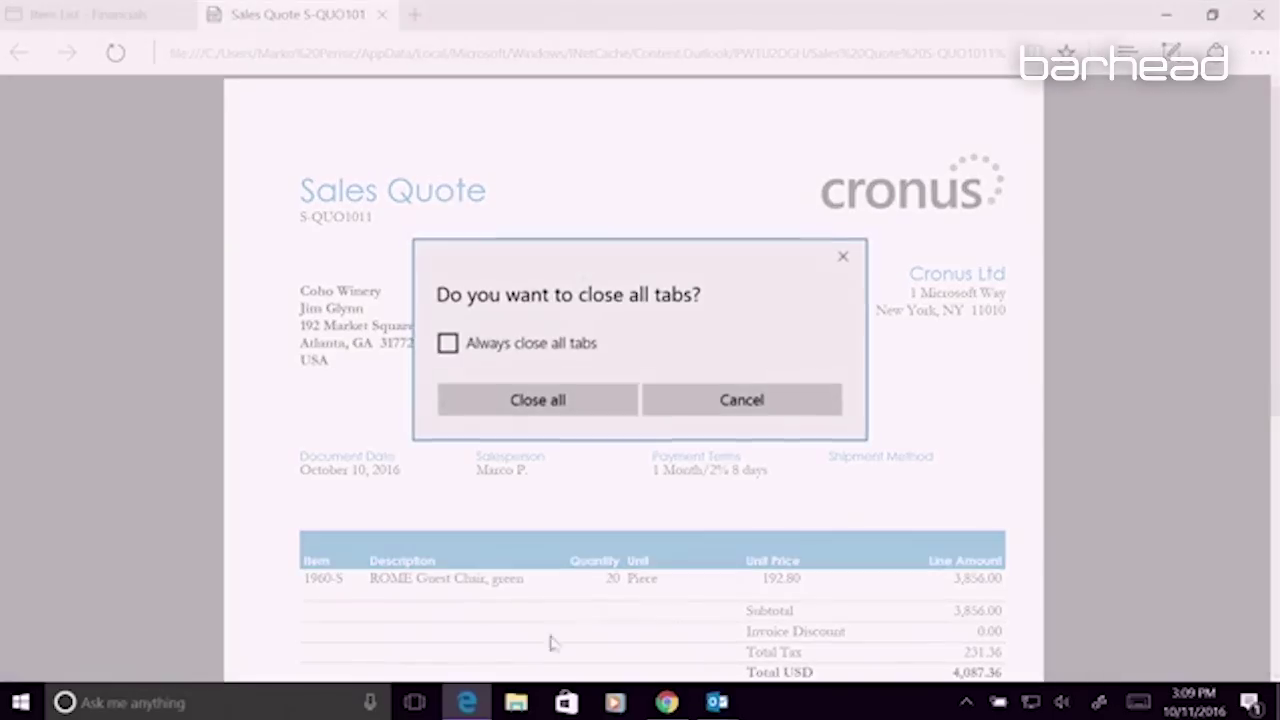
click(591, 399)
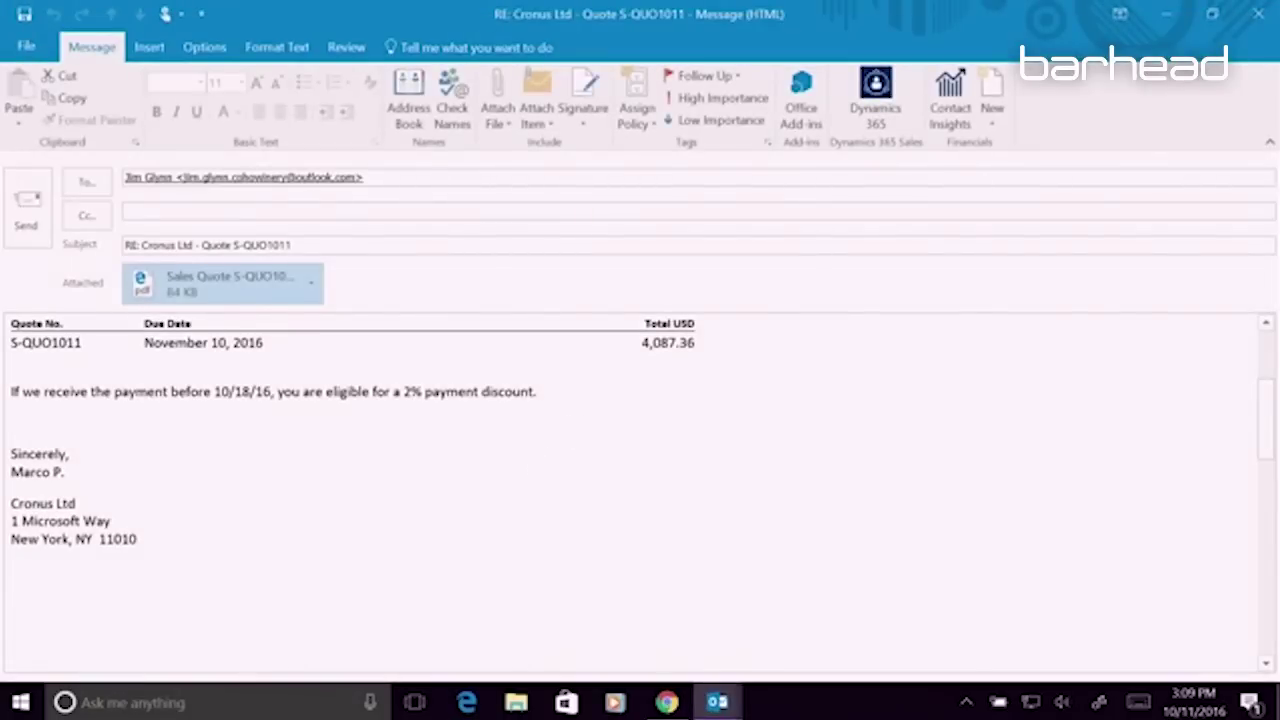
click(1258, 14)
click(657, 410)
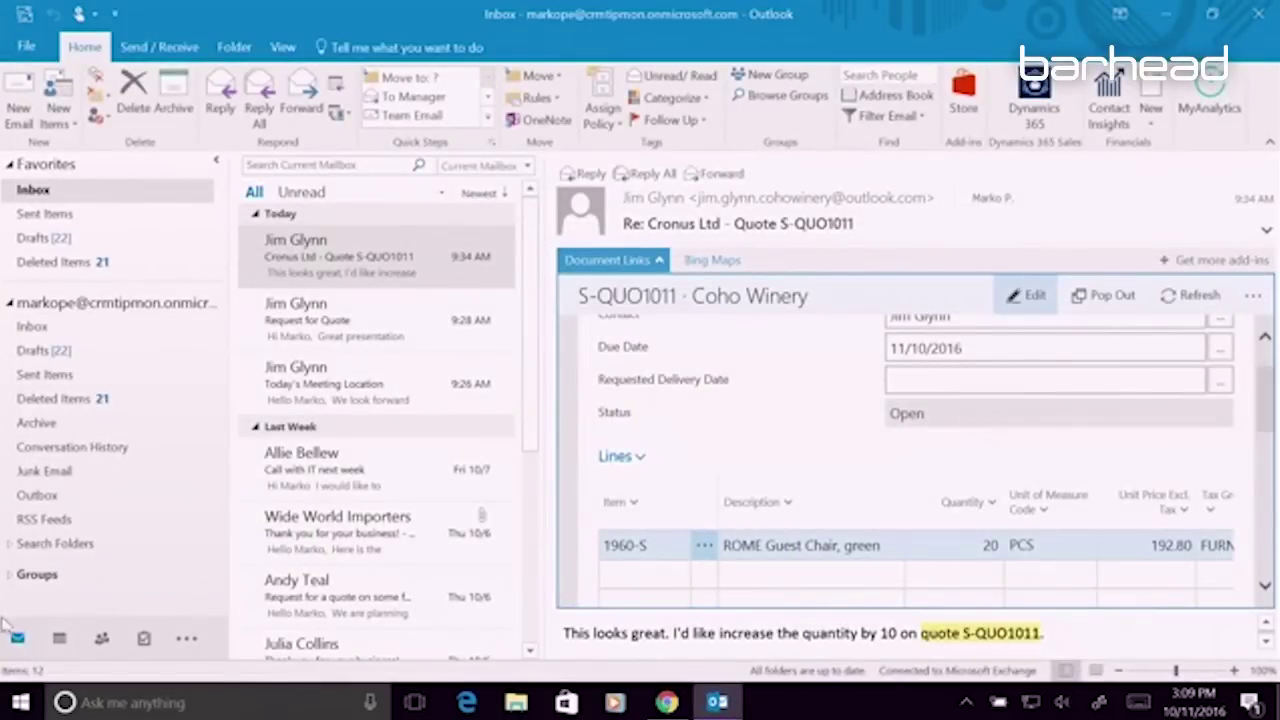
In the calendar, start an email reply to all attendees of Tuesday's Present Contoso proposal meeting
click(59, 640)
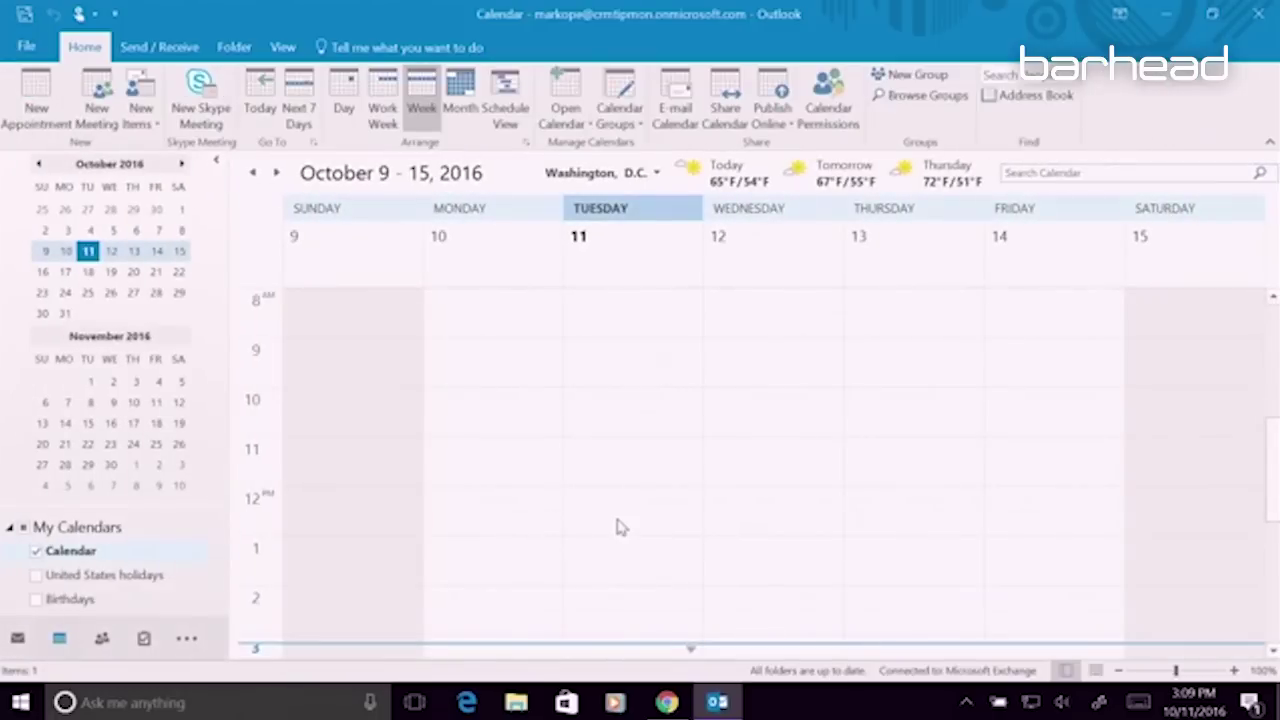
scroll(684, 530, down, 4)
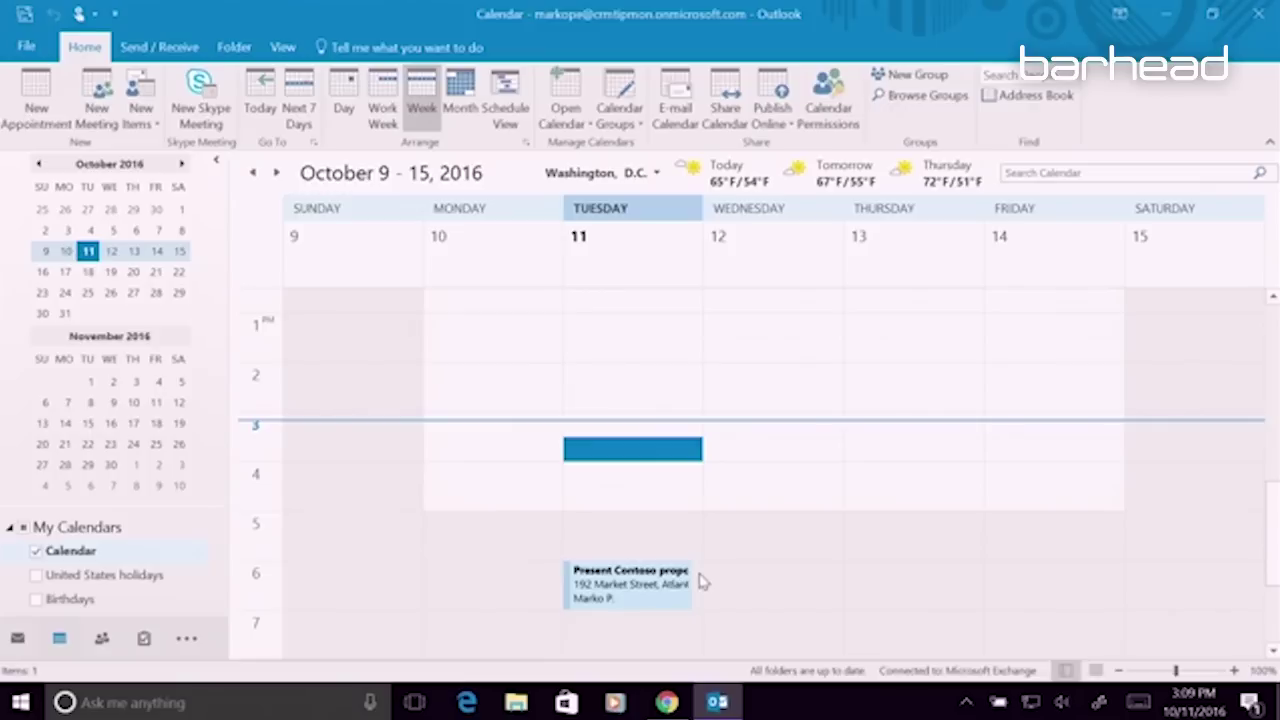
right_click(624, 594)
click(729, 423)
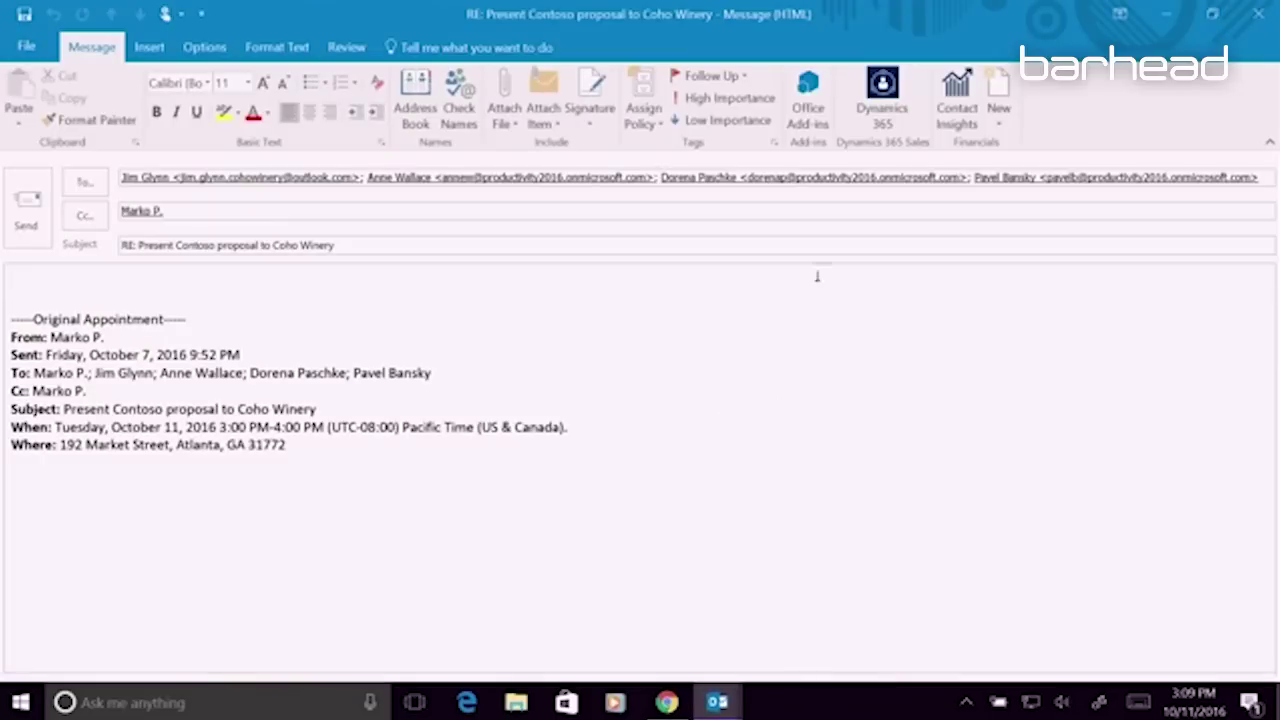
Bring up the Dynamics 365 information for the meeting reply and review the recipients' contact details, activities and recent cases
click(884, 100)
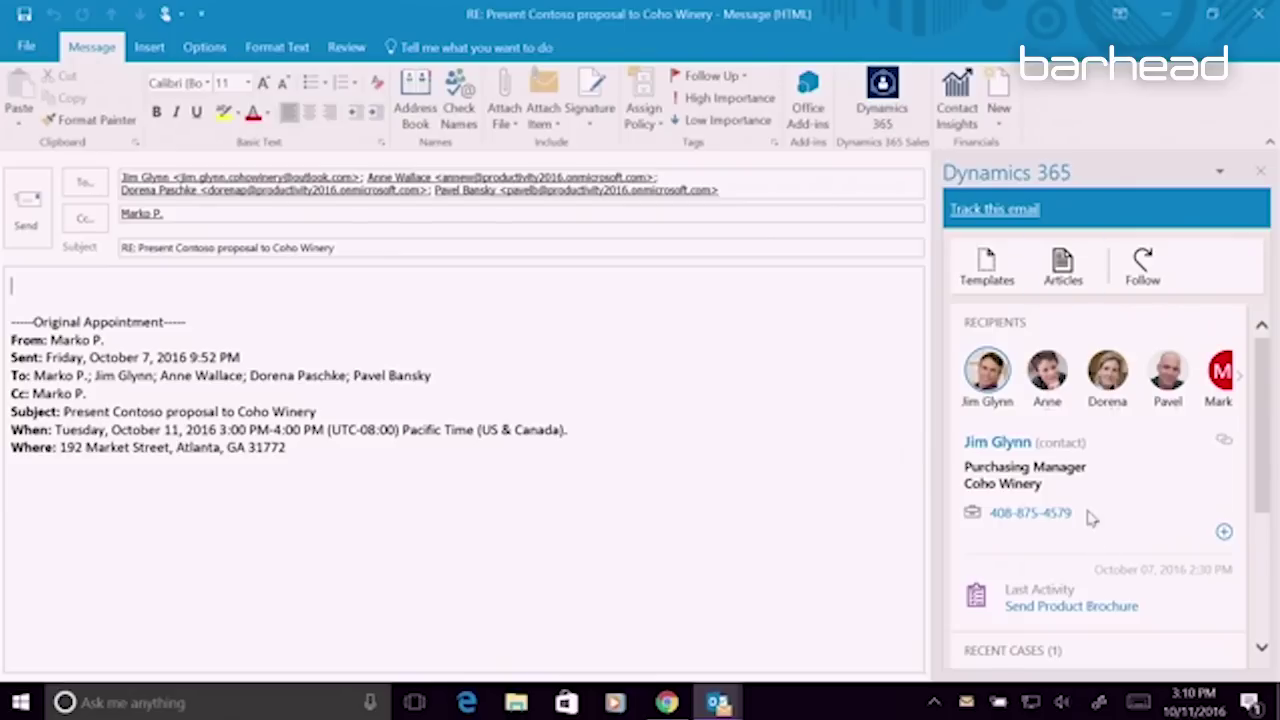
scroll(1080, 472, down, 3)
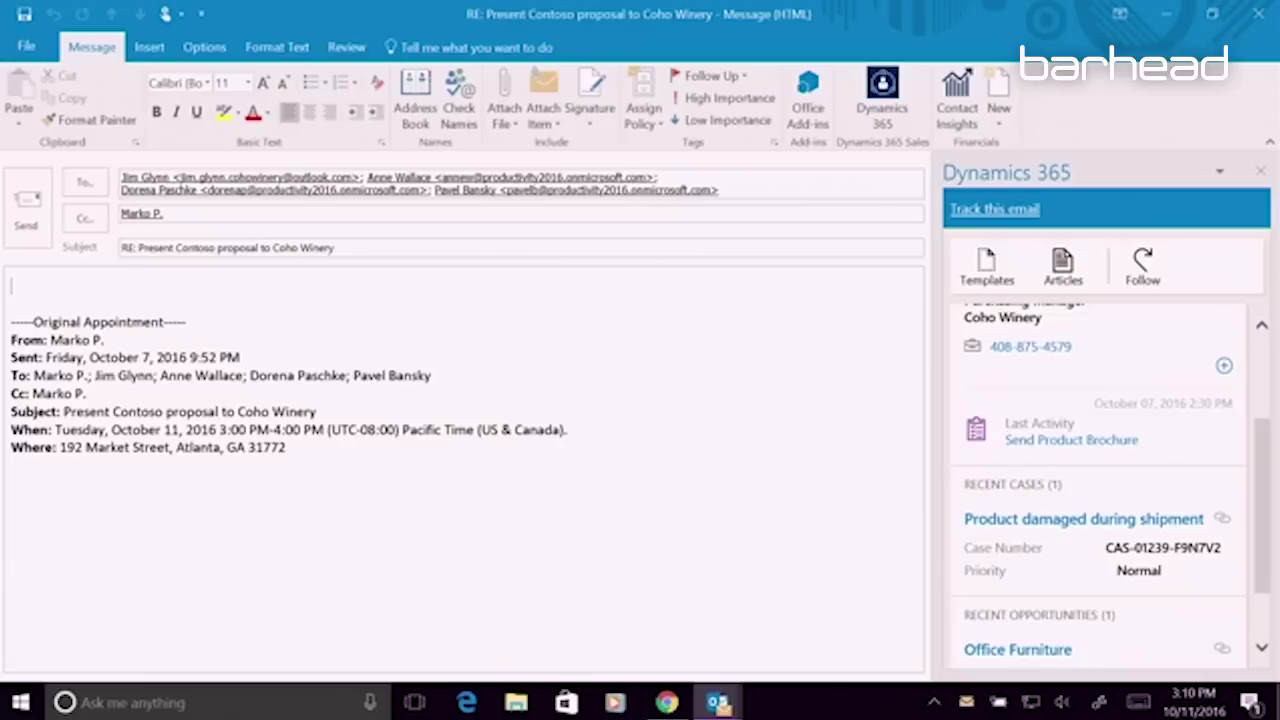
scroll(1268, 484, up, 3)
click(1047, 370)
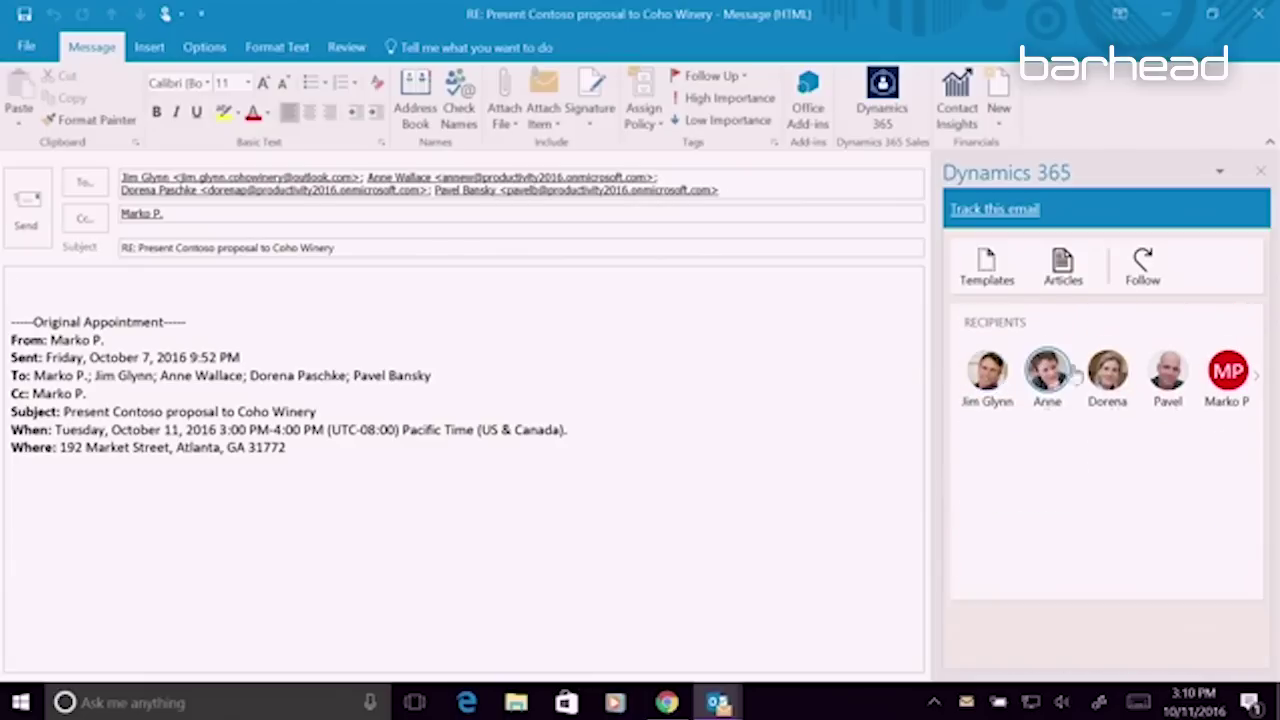
click(1118, 378)
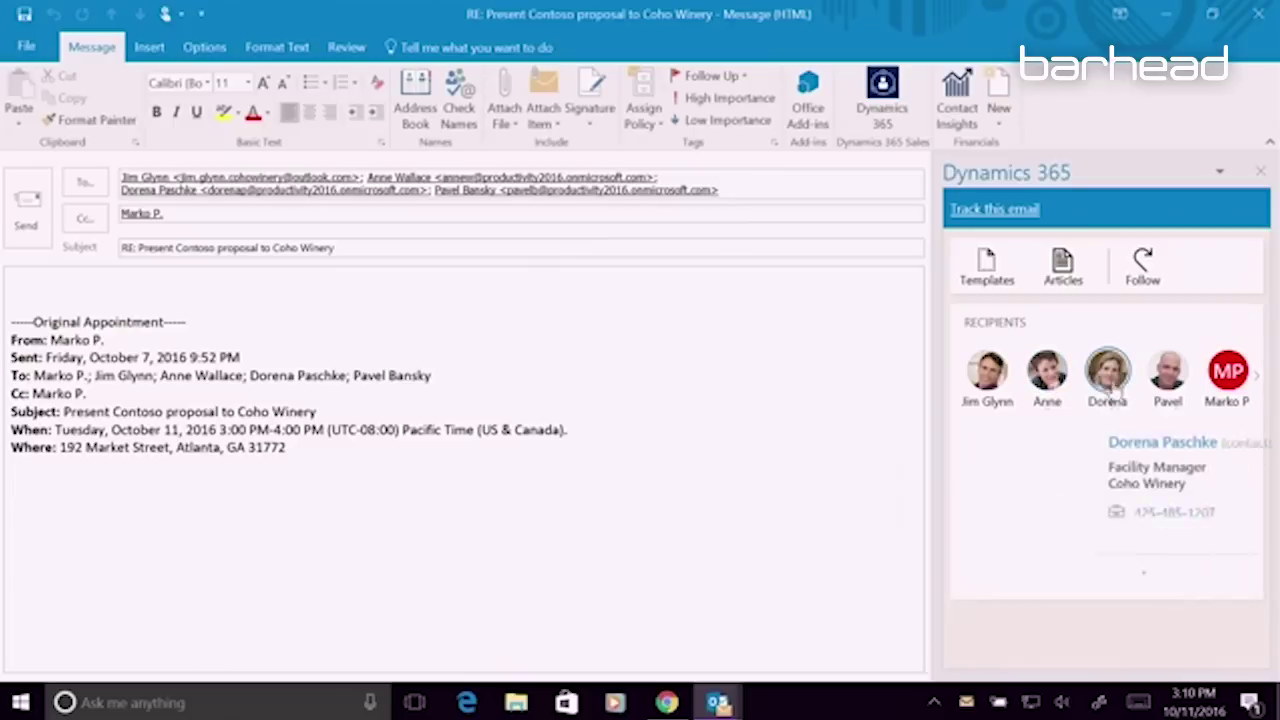
click(988, 372)
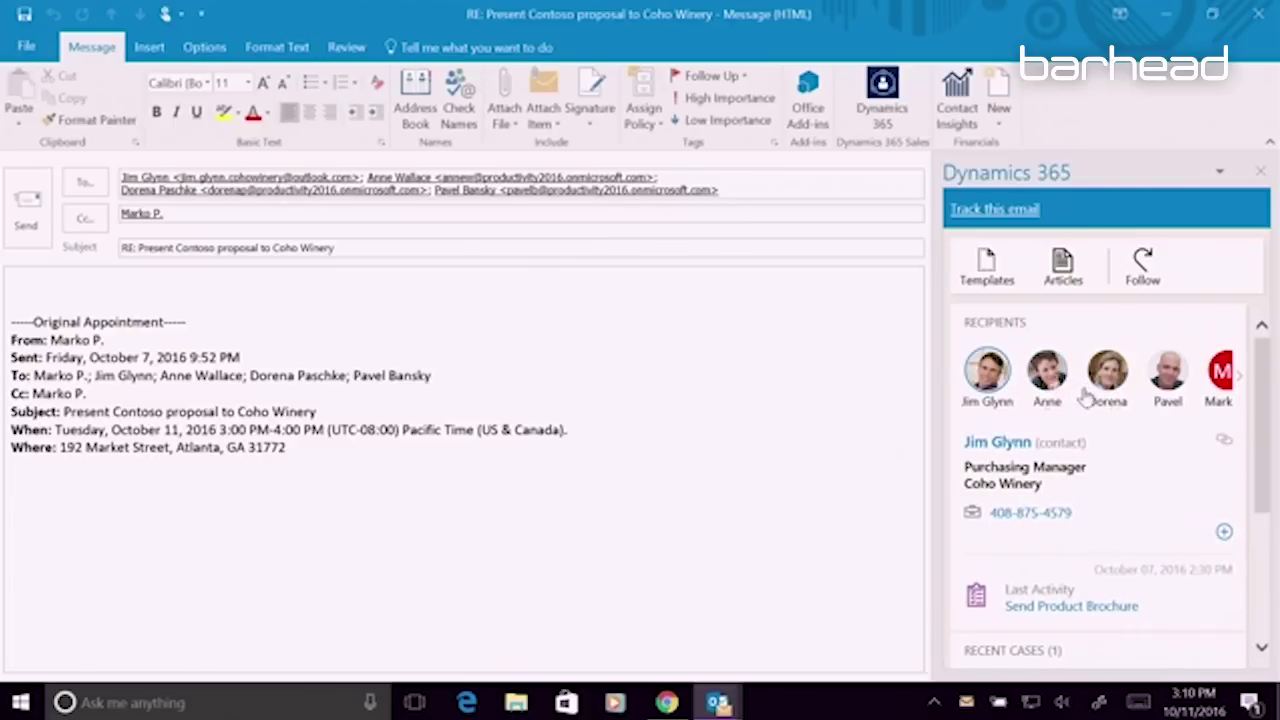
Insert the Meeting Thank You contact template into the reply, regarding the Coho Winery purchasing manager
click(993, 258)
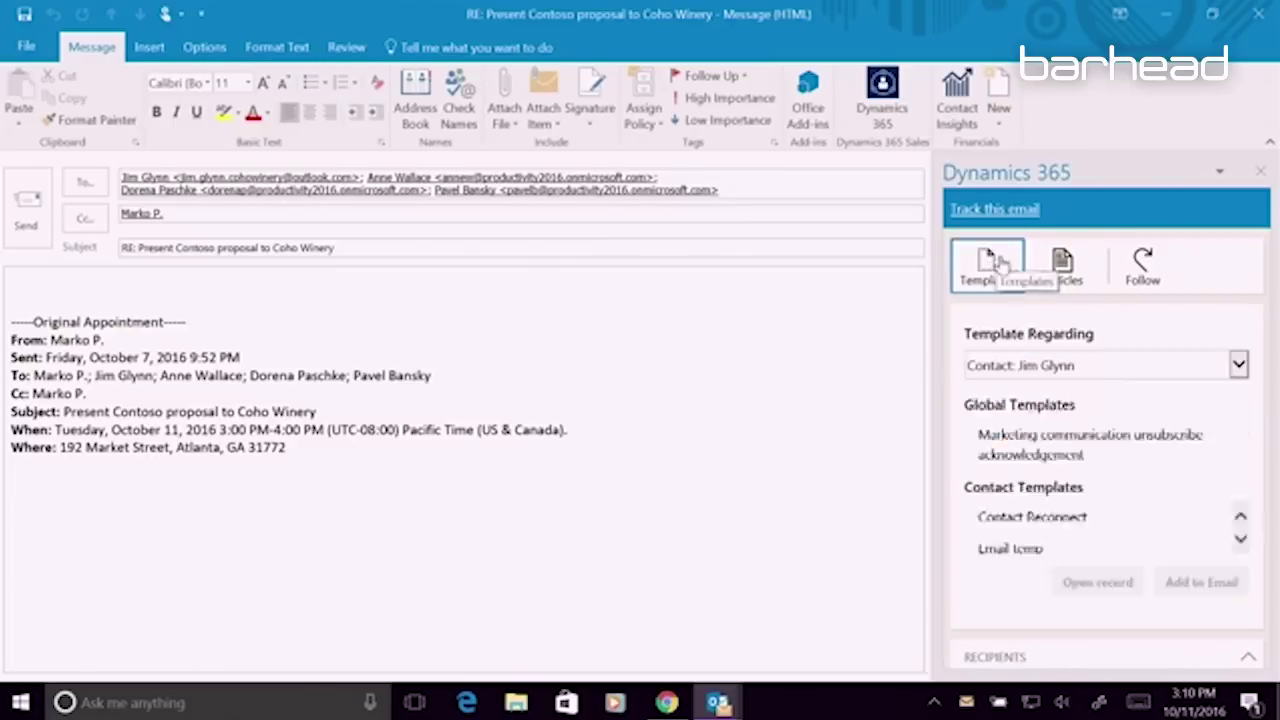
click(1241, 540)
click(1241, 540)
click(1241, 540)
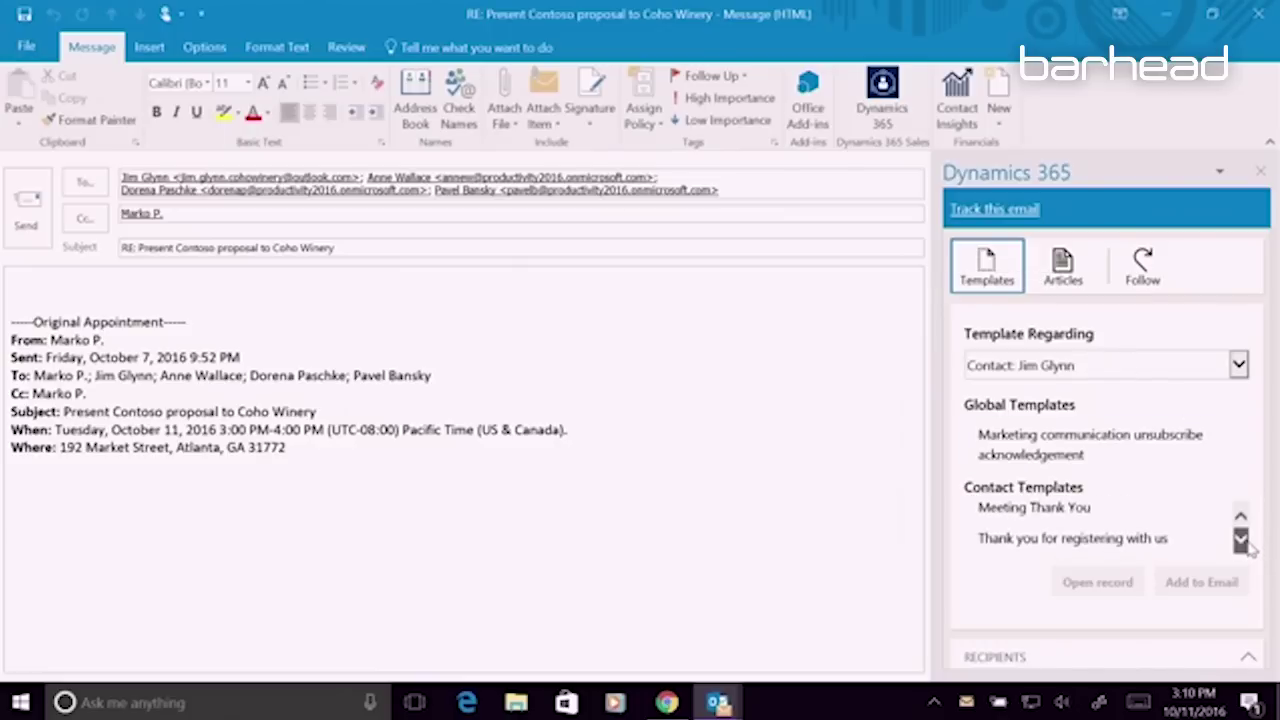
click(1048, 512)
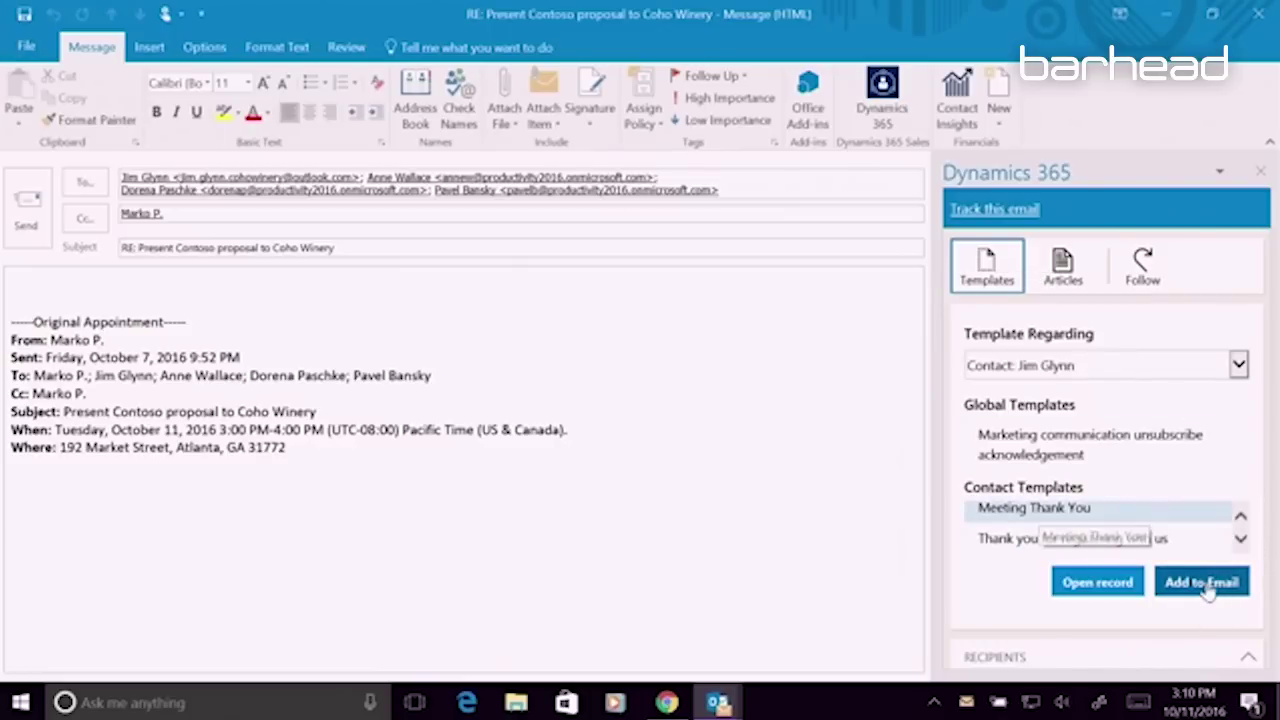
click(1203, 583)
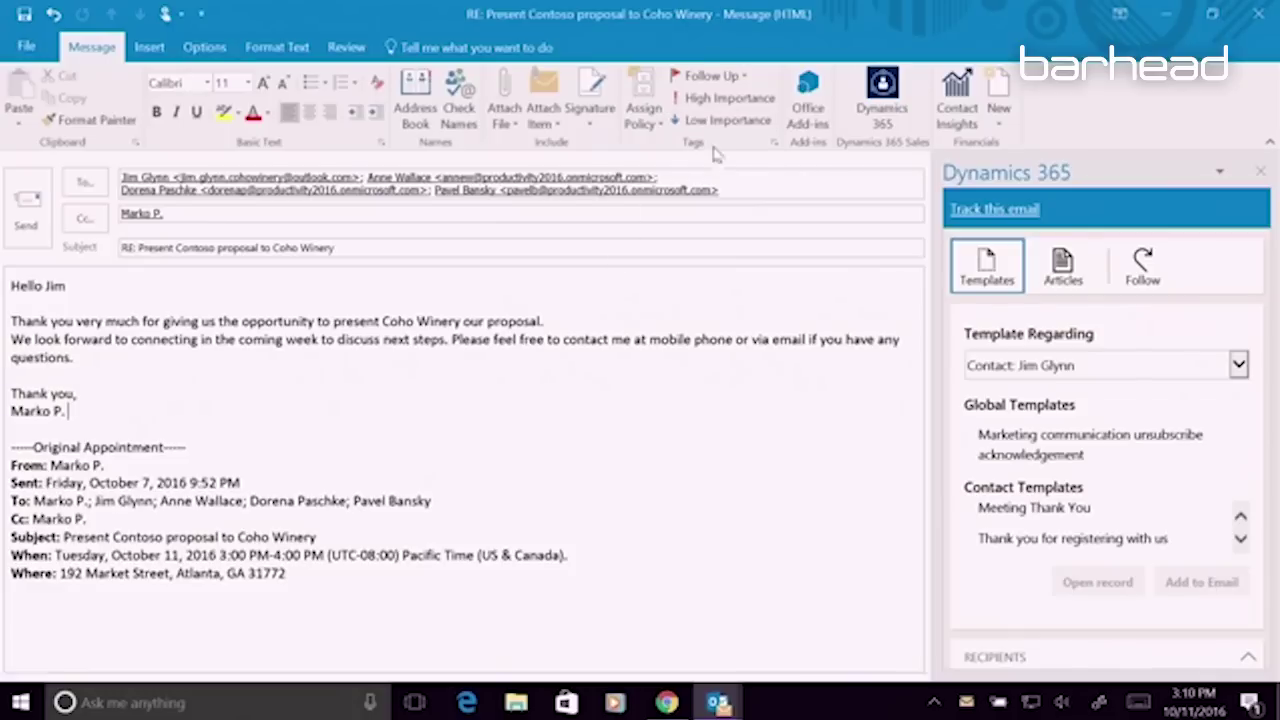
Attach the most recent Coho Presentation.pptx to the thank-you reply and send it
click(505, 110)
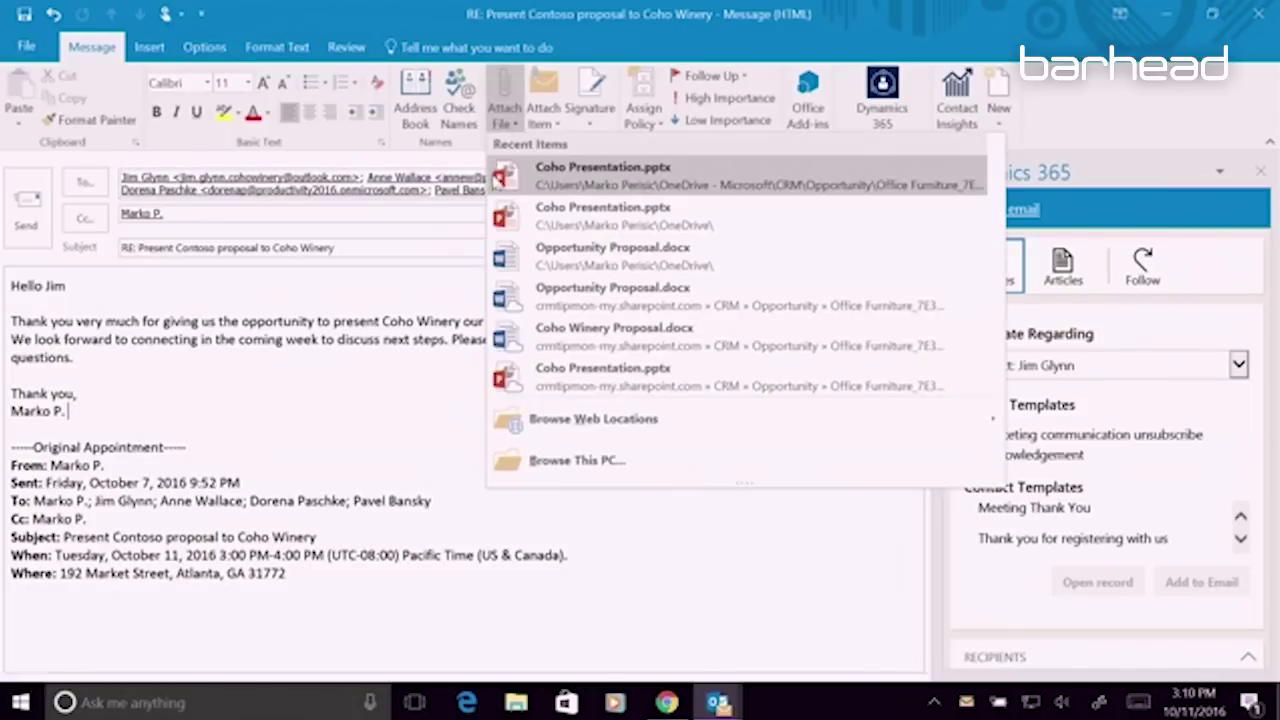
click(577, 178)
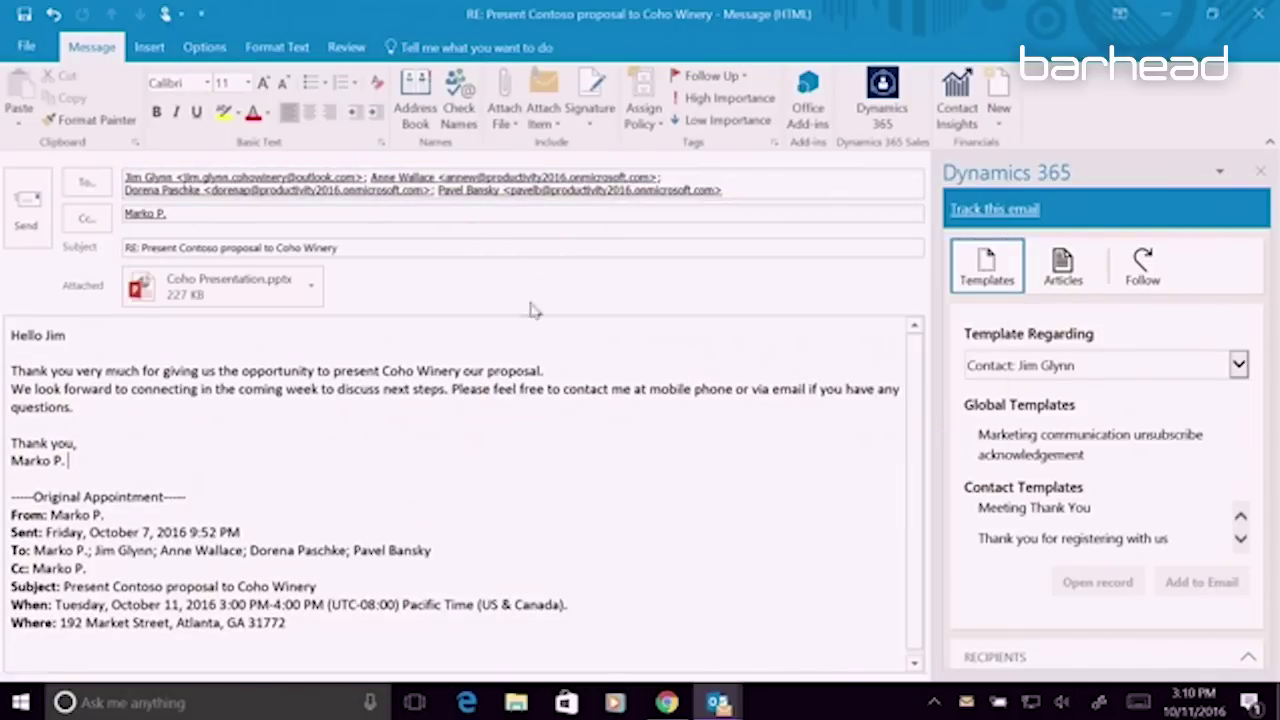
click(26, 210)
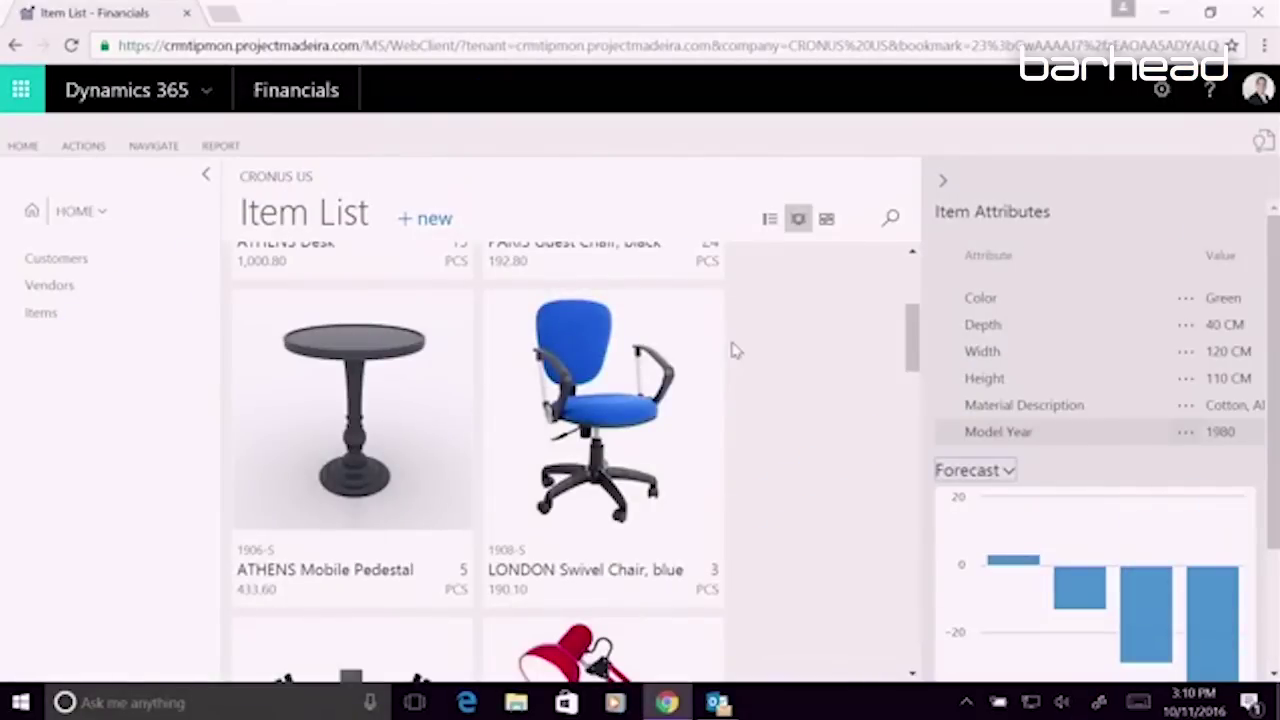
In the Dynamics 365 Financials item list, open the ATHENS Desk item card and examine its inventory forecast
scroll(866, 374, up, 3)
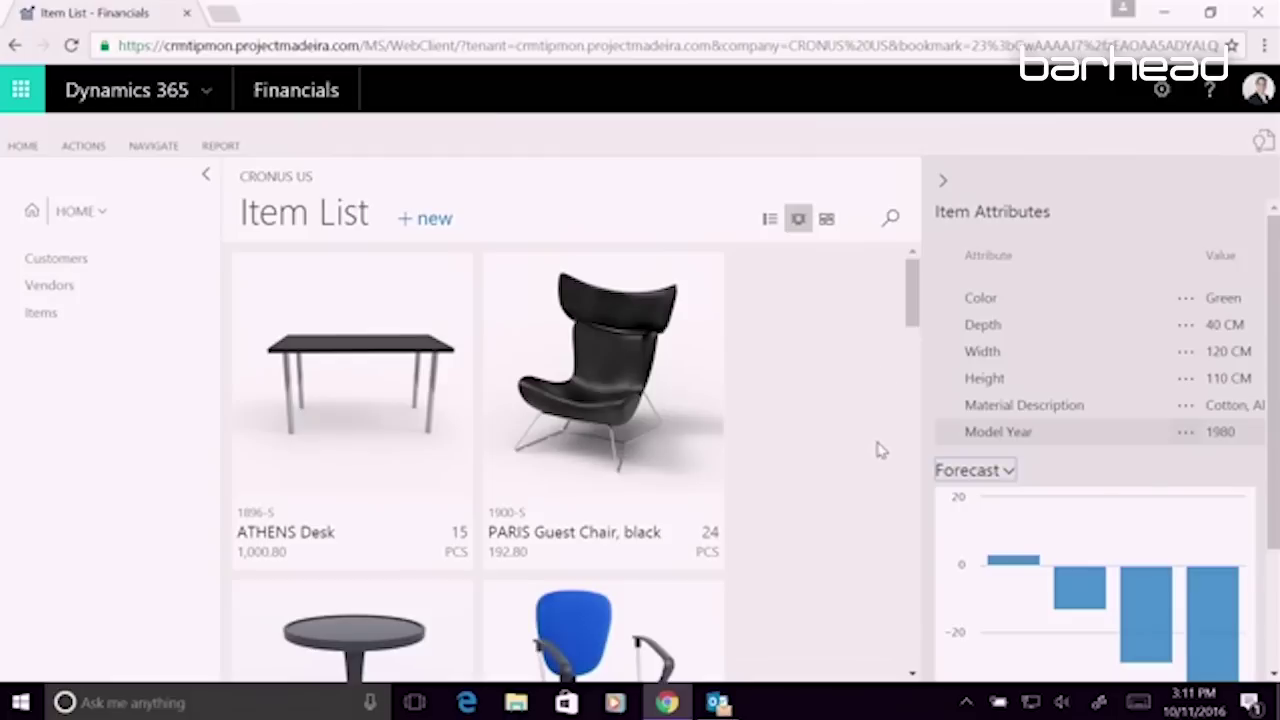
click(424, 483)
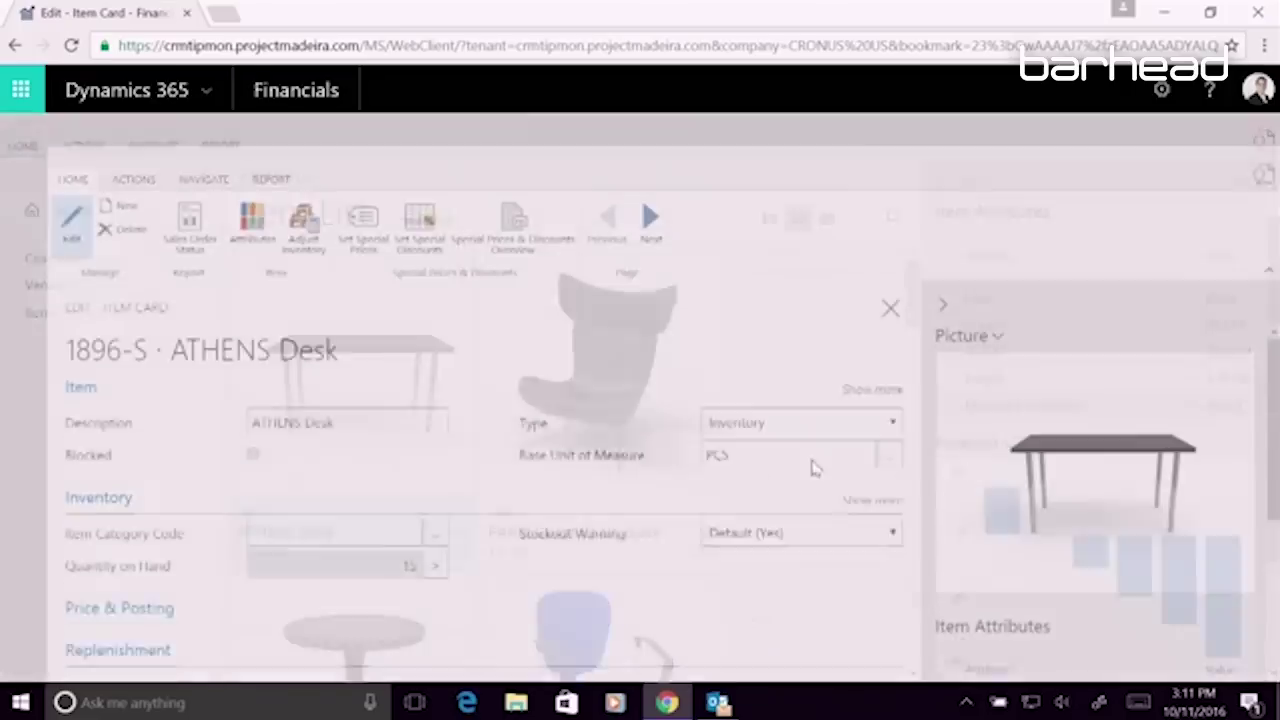
scroll(1113, 456, down, 5)
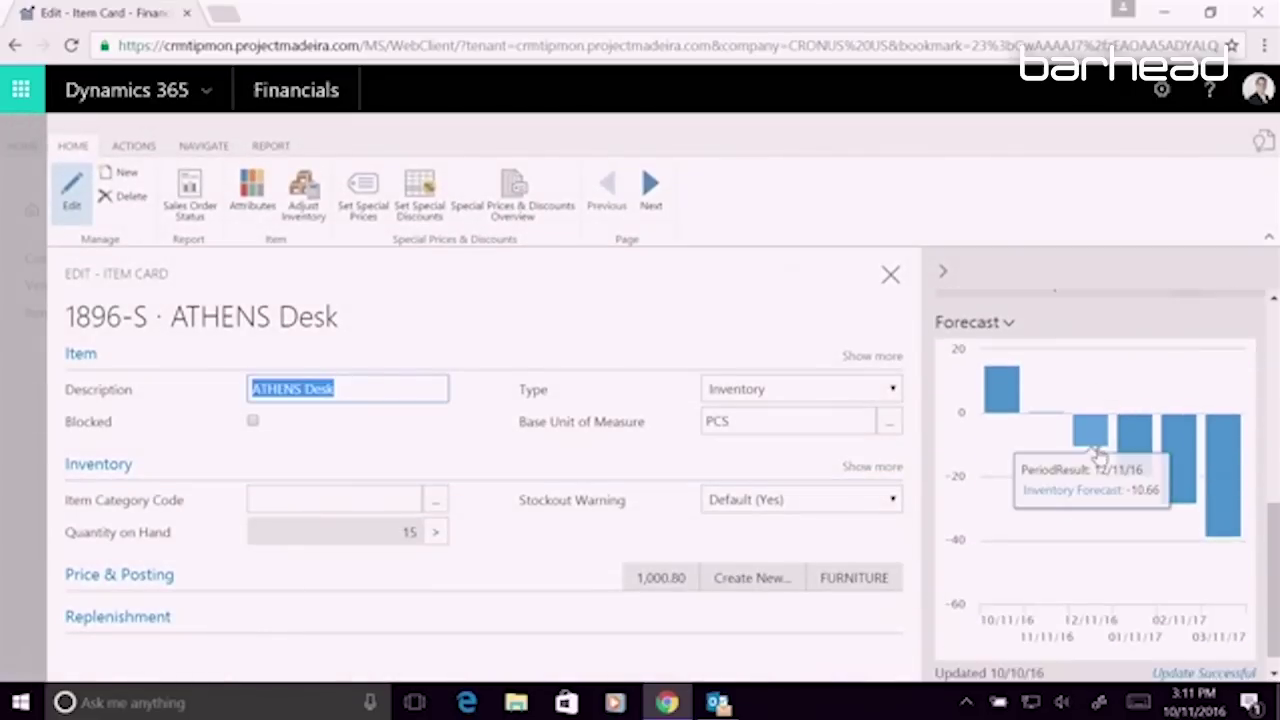
scroll(1086, 451, up, 1)
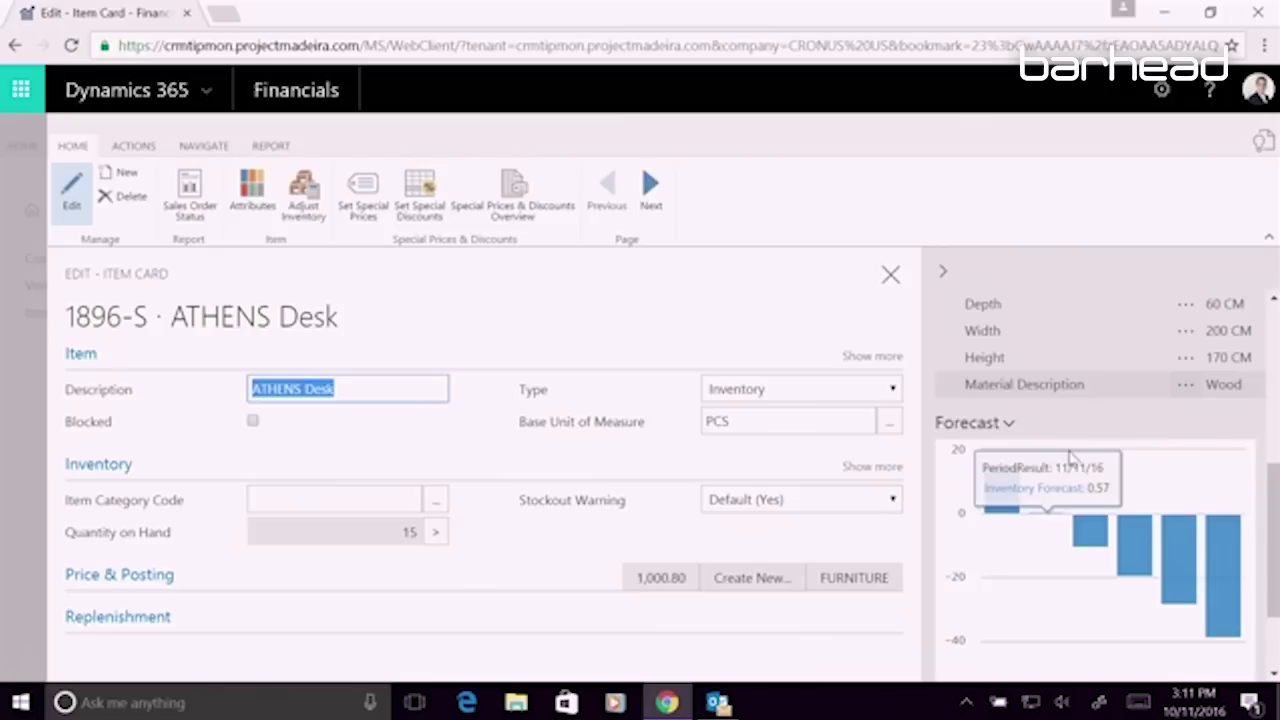
Create a purchase invoice from the ATHENS Desk forecast, accept the restock suggestion, and review the invoice lines and header
click(1010, 423)
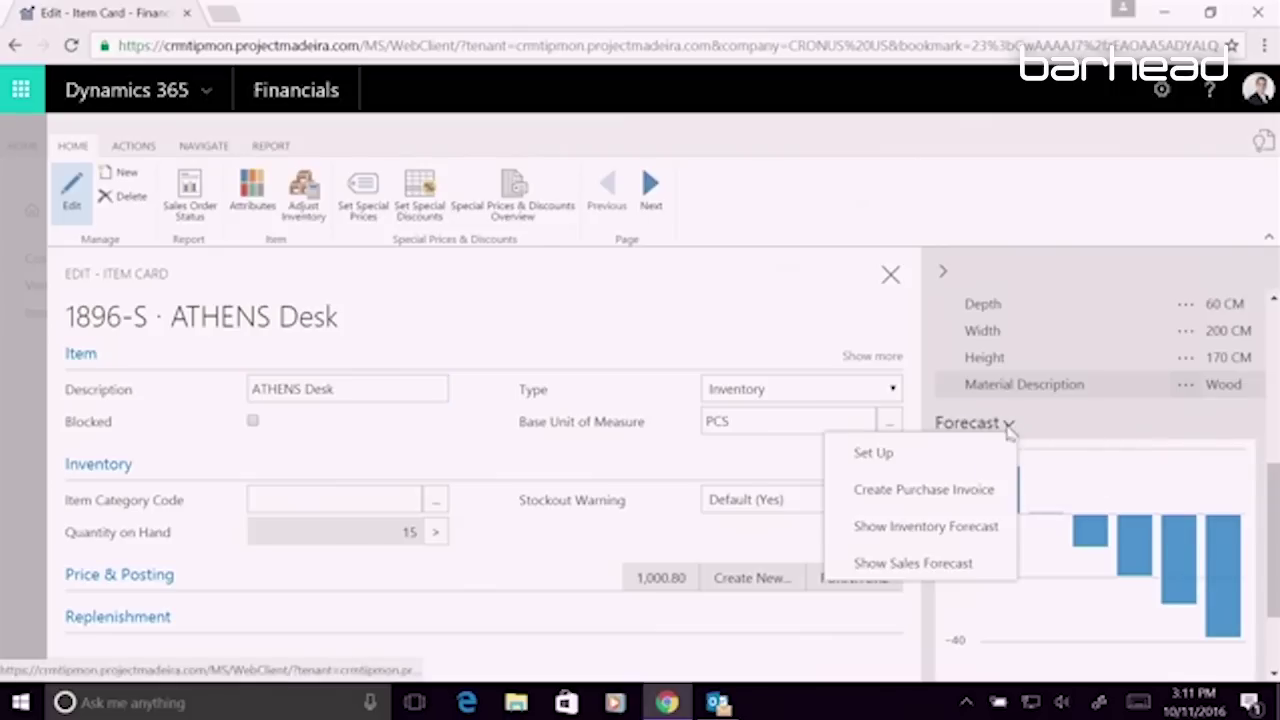
click(950, 490)
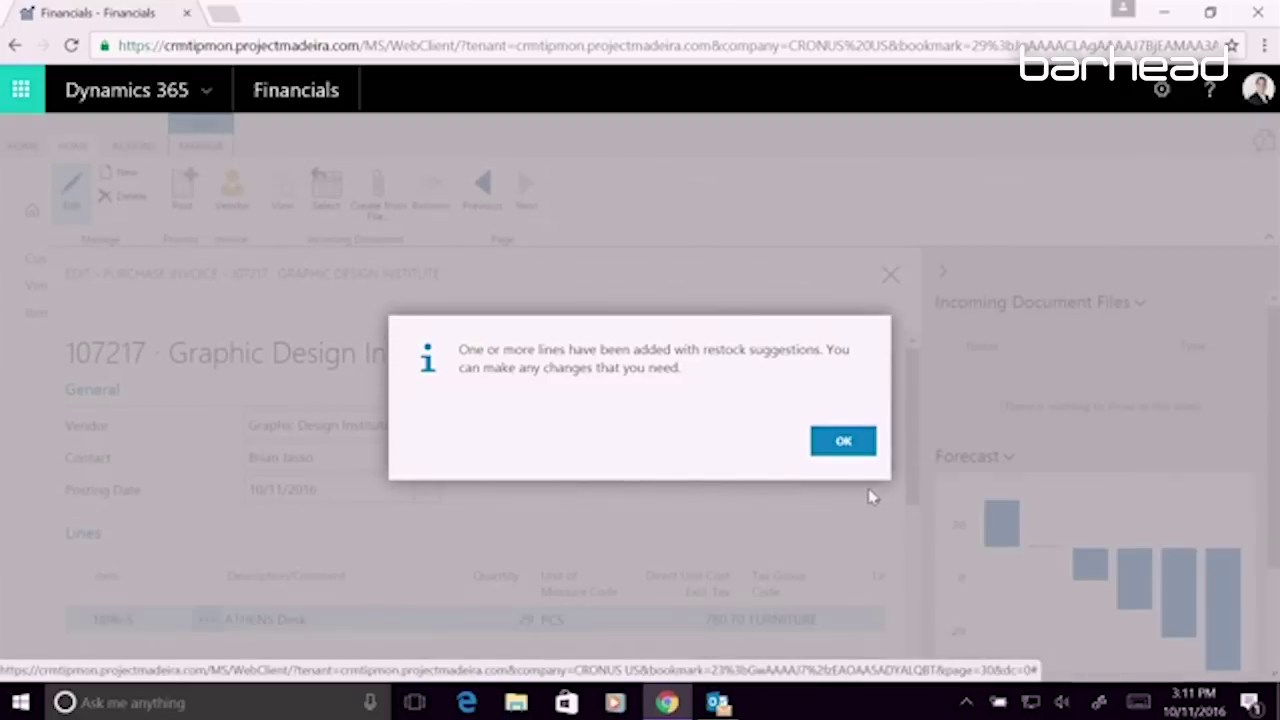
click(850, 441)
scroll(848, 439, down, 2)
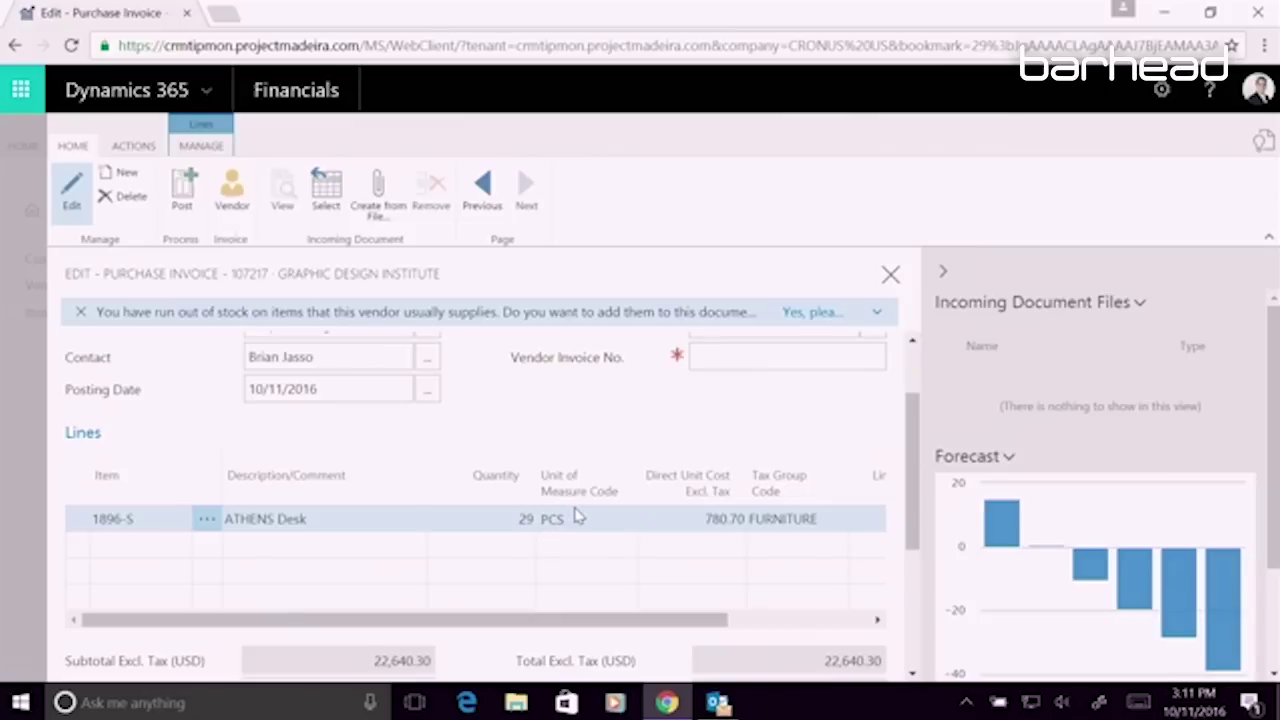
scroll(545, 485, up, 2)
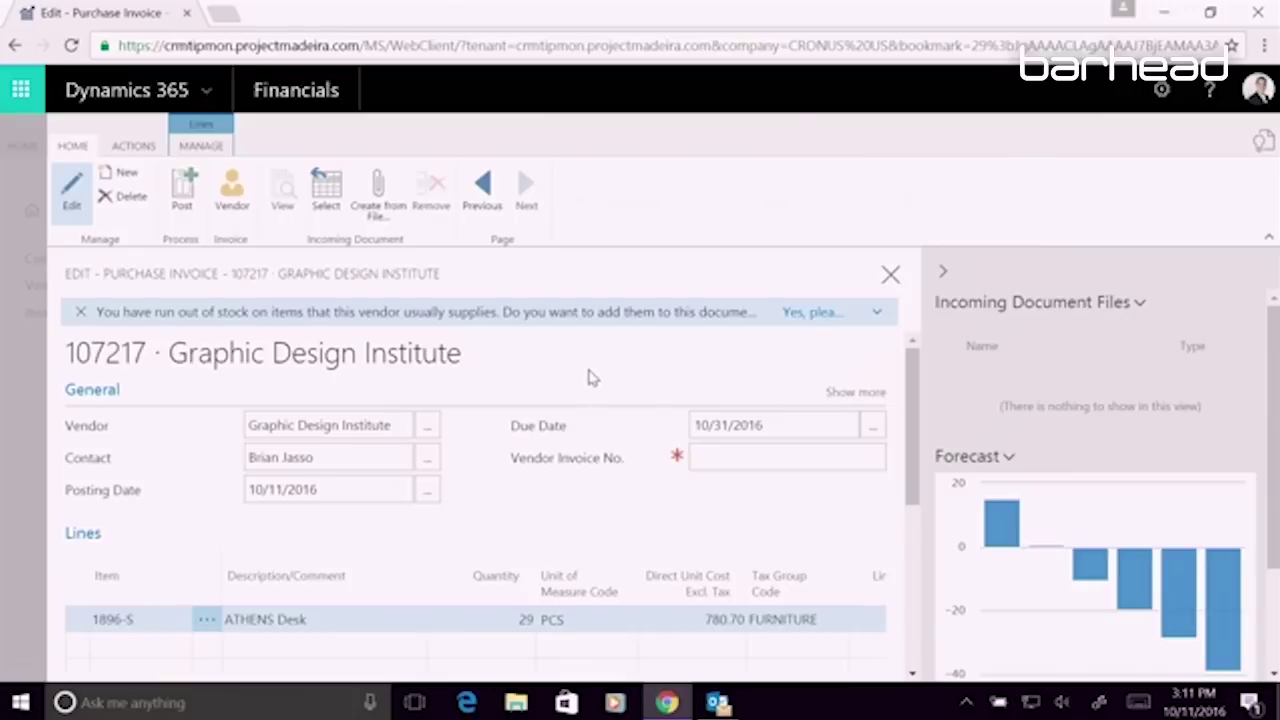
Add the vendor's other out-of-stock items to the Graphic Design Institute purchase invoice and review the resulting lines
click(812, 313)
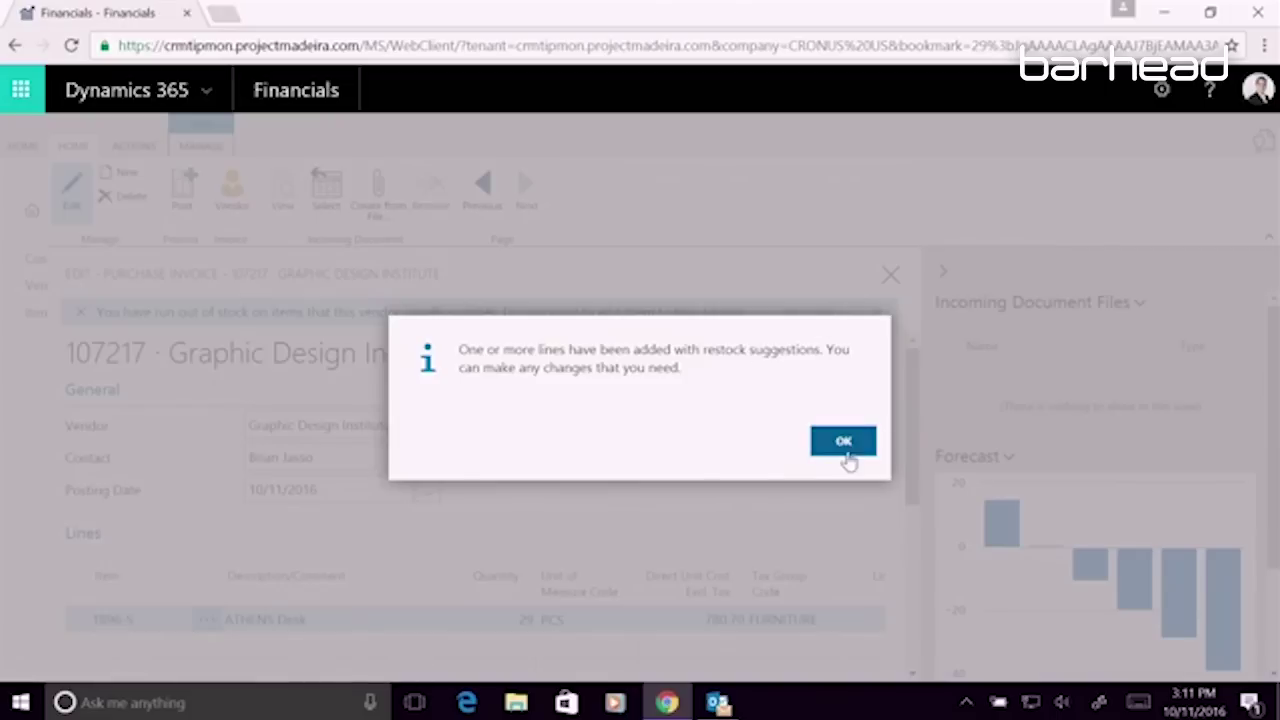
click(849, 457)
scroll(855, 452, down, 3)
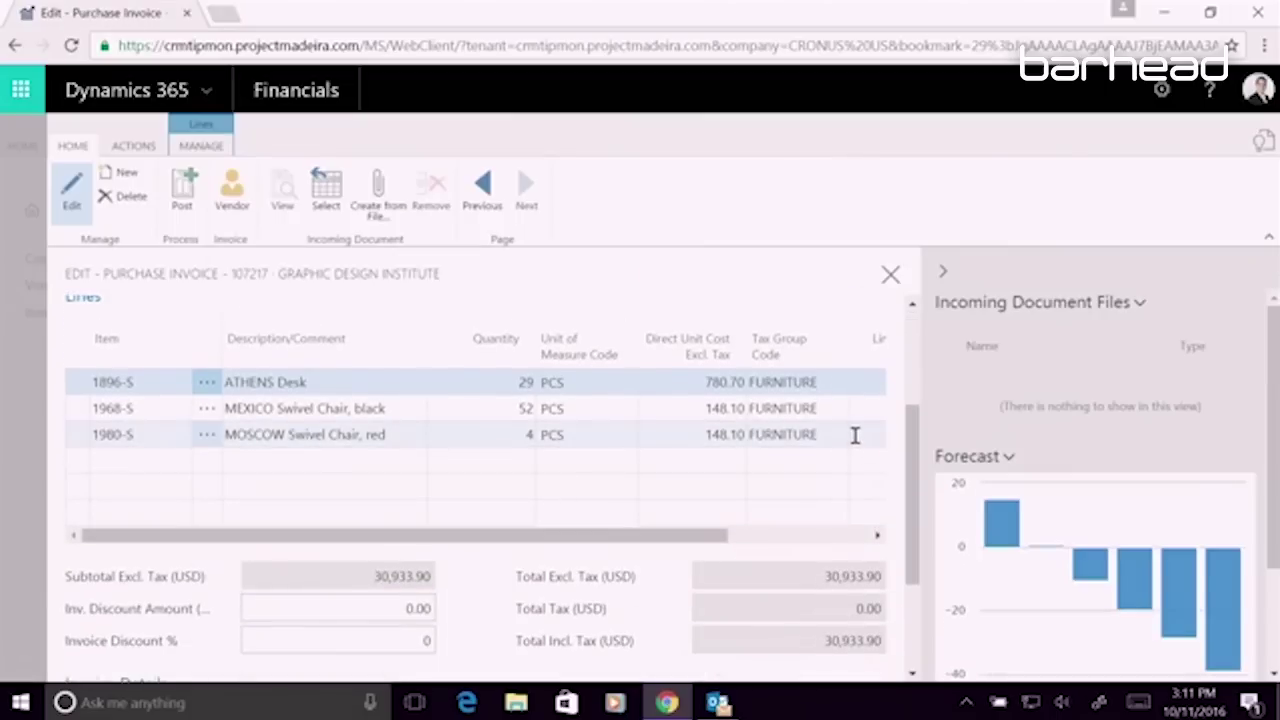
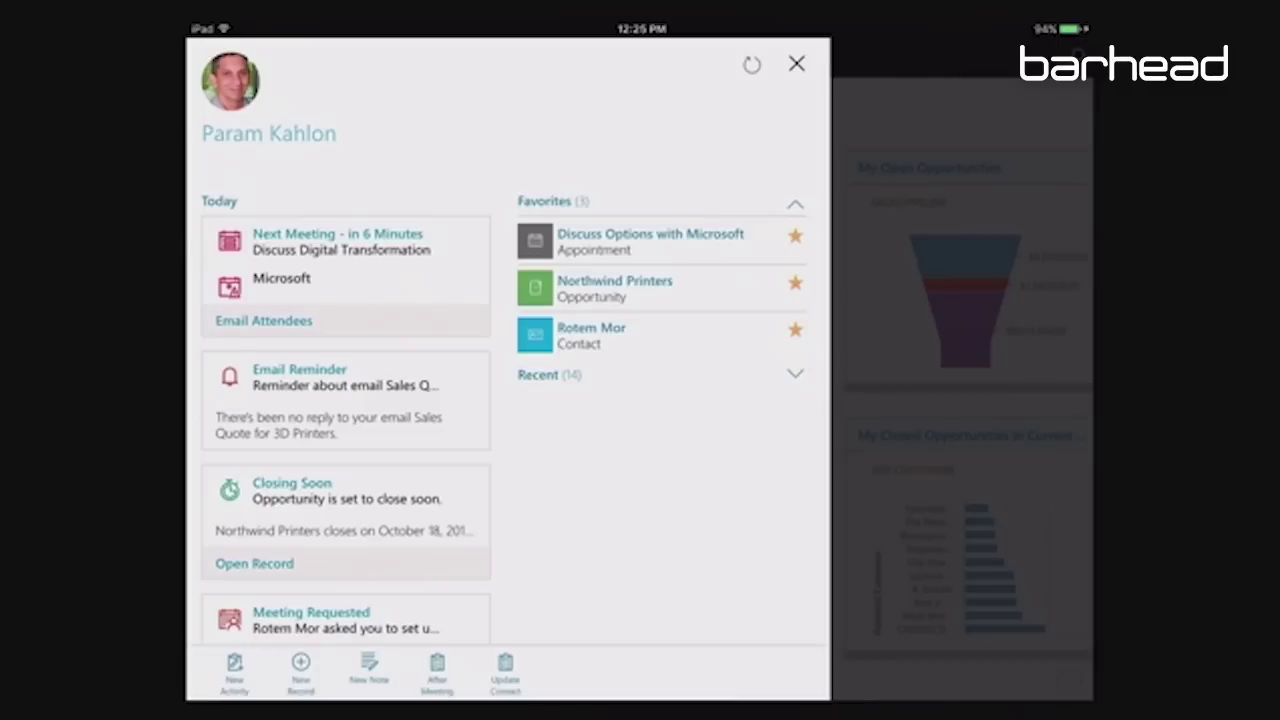
On the iPad sales app, review today's assistant cards from the next meeting to Competitor Mentioned, and open the Northwind Printers opportunity from Favorites
click(341, 242)
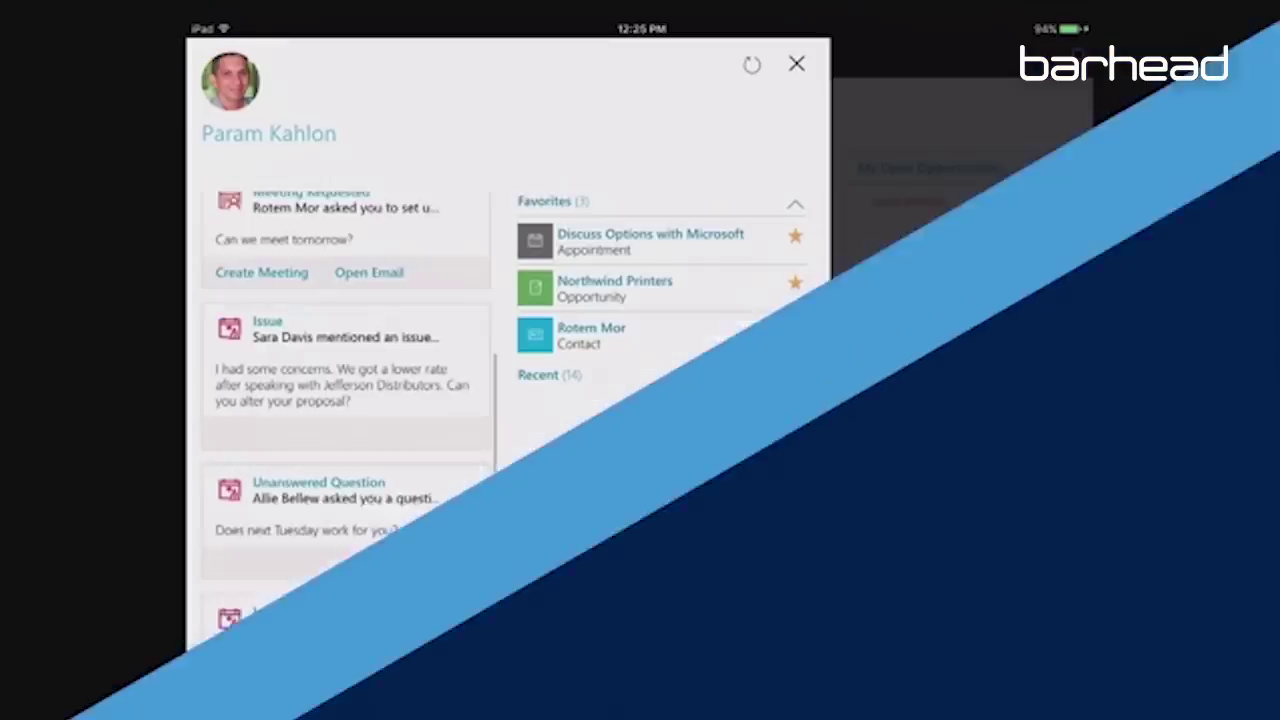
scroll(345, 420, up, 5)
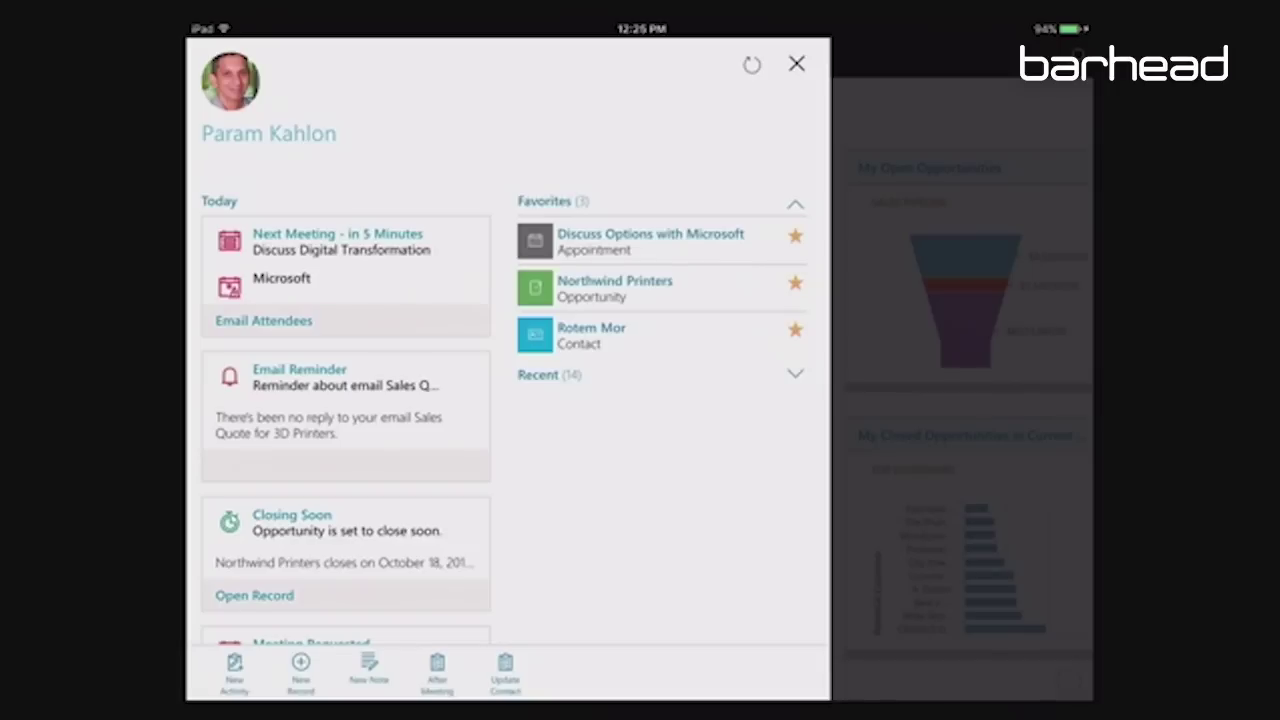
scroll(345, 420, down, 2)
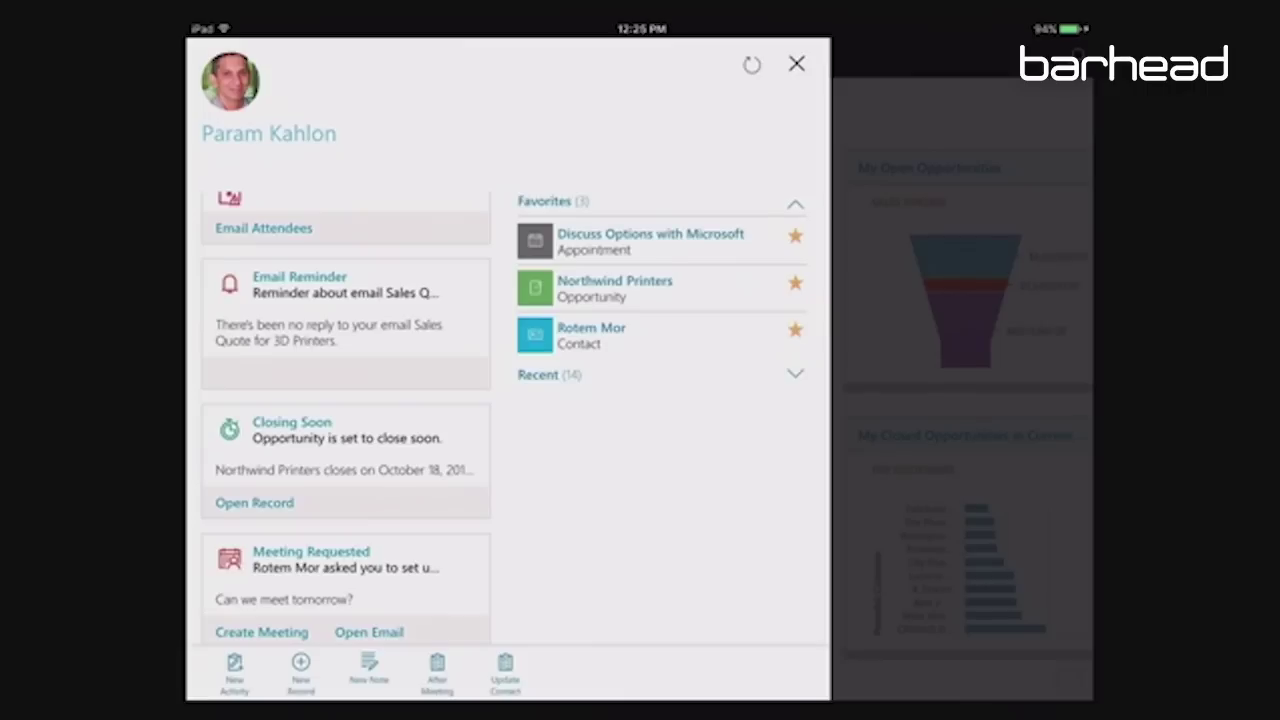
drag(300, 460, 257, 460)
scroll(345, 420, down, 5)
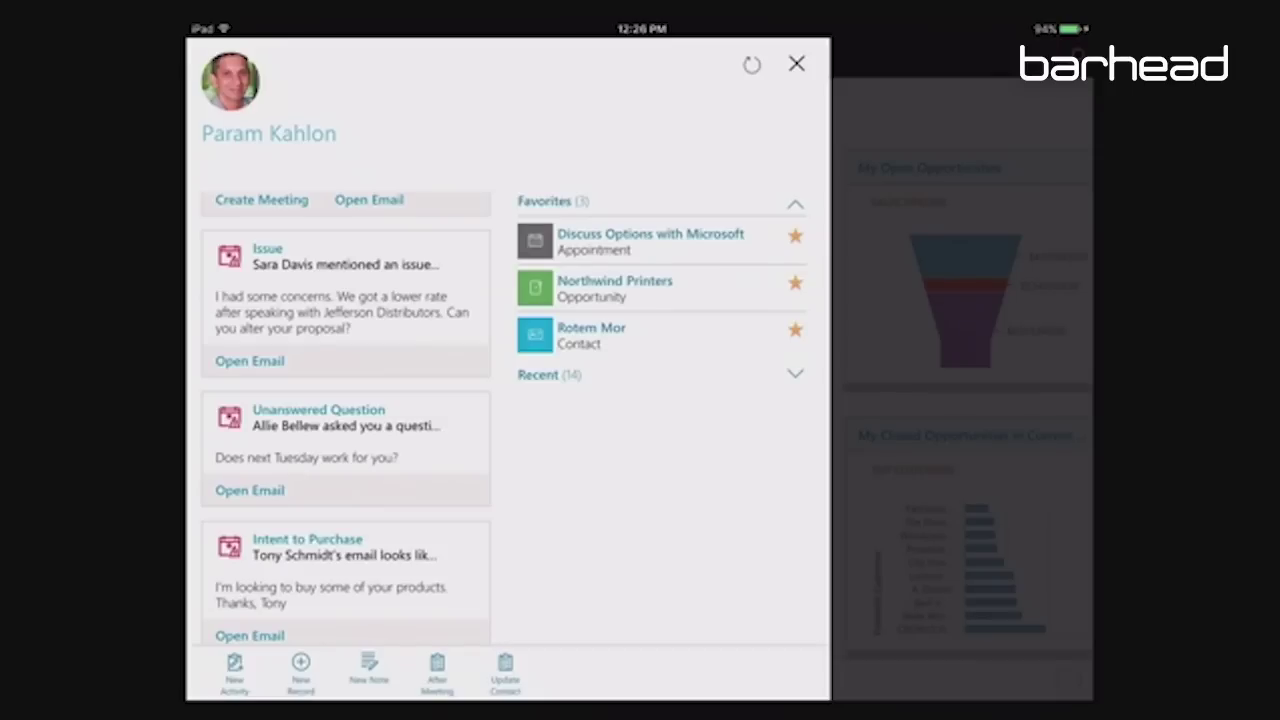
scroll(346, 420, down, 5)
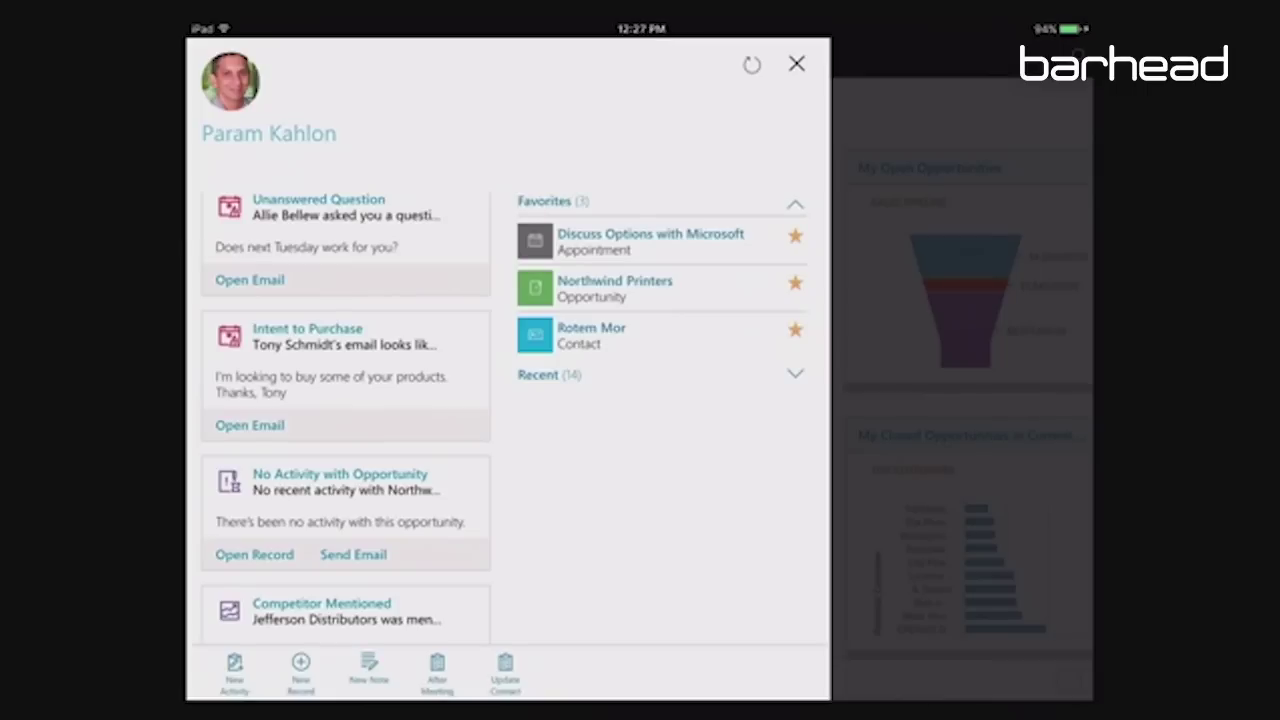
scroll(345, 420, down, 3)
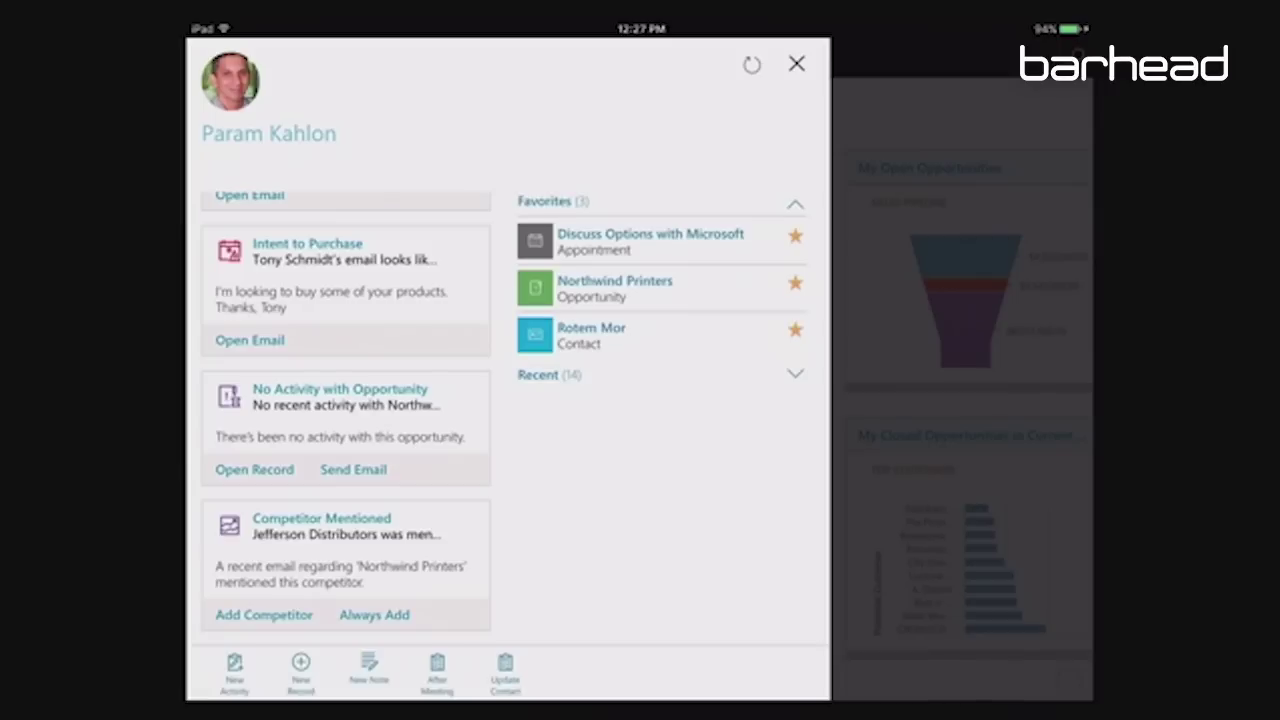
click(615, 282)
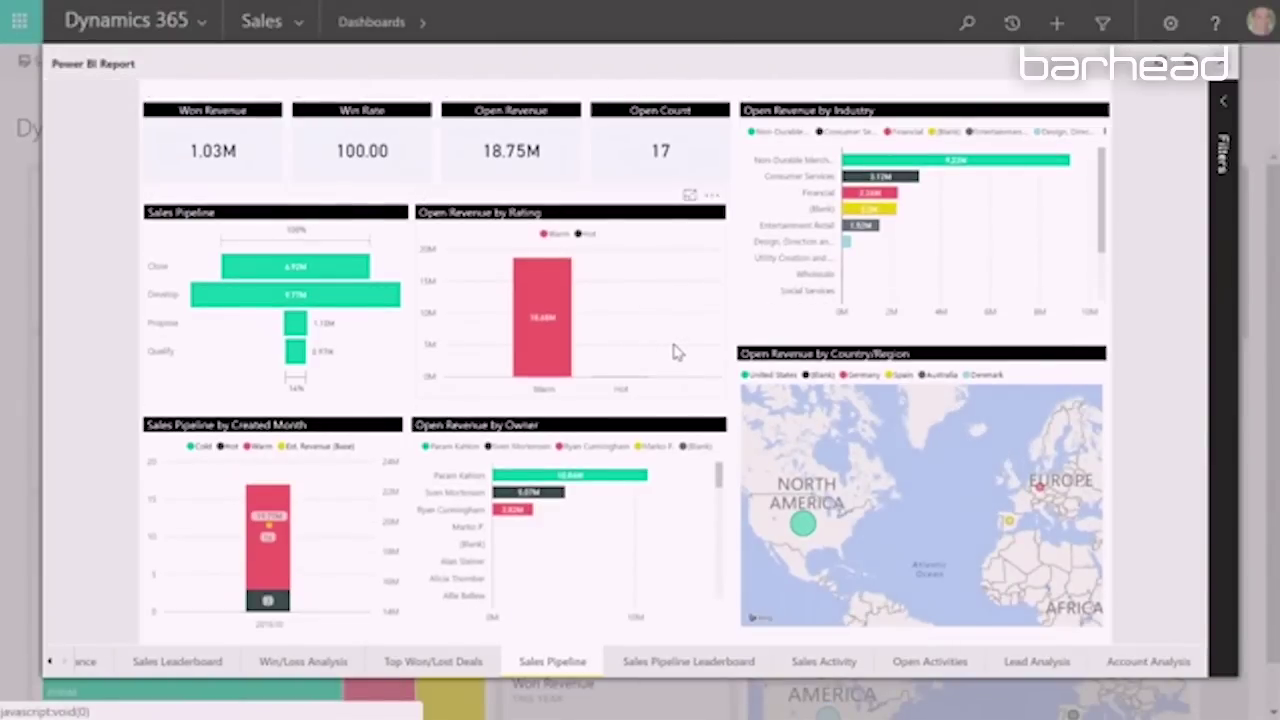
Filter the Sales Pipeline Power BI report by the second owner in Open Revenue by Owner, and close the report
click(521, 494)
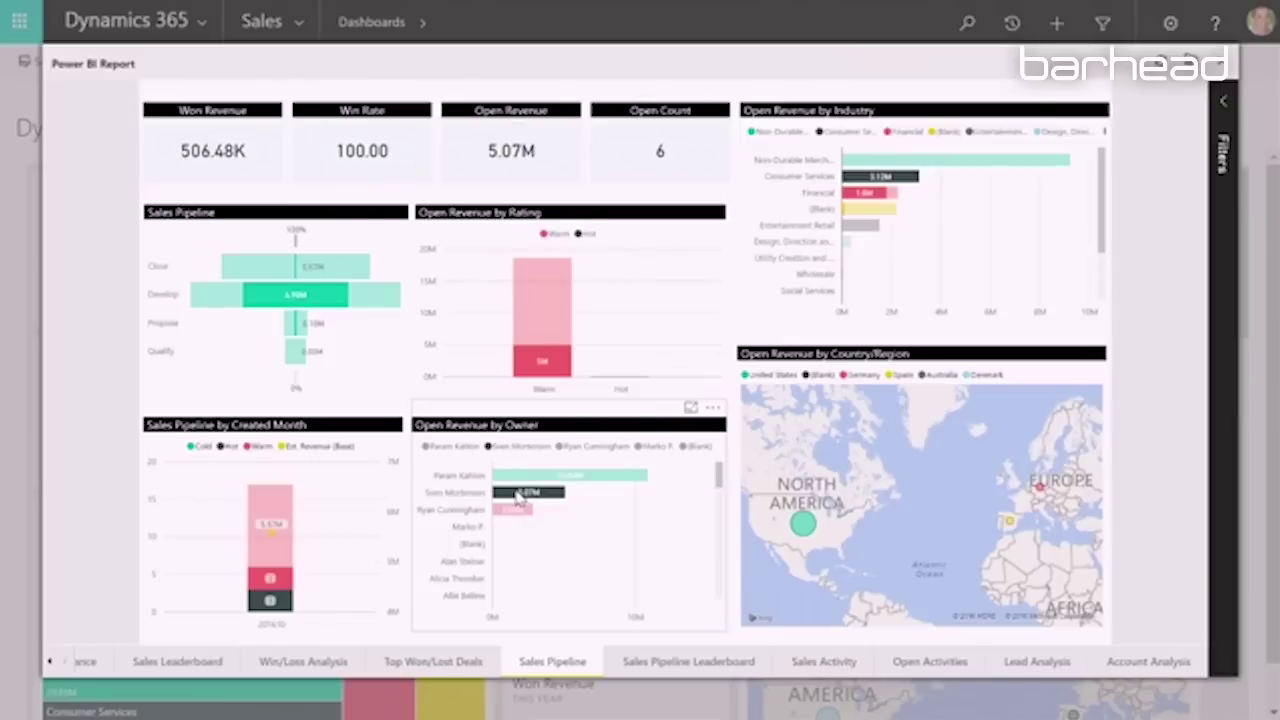
click(1226, 66)
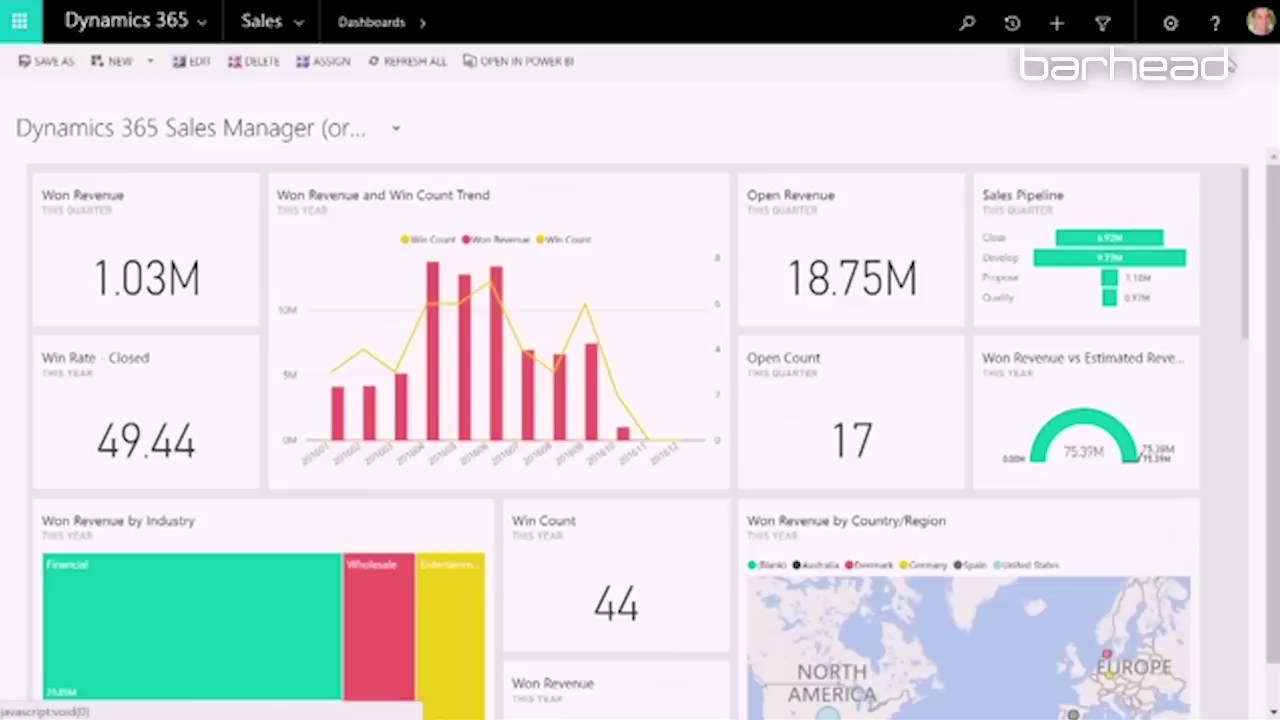
From the Open Revenue dashboard tile, review the Northwind Printers opportunity's relationship health, analytics and most-contacted lists with the process stage details collapsed
click(849, 318)
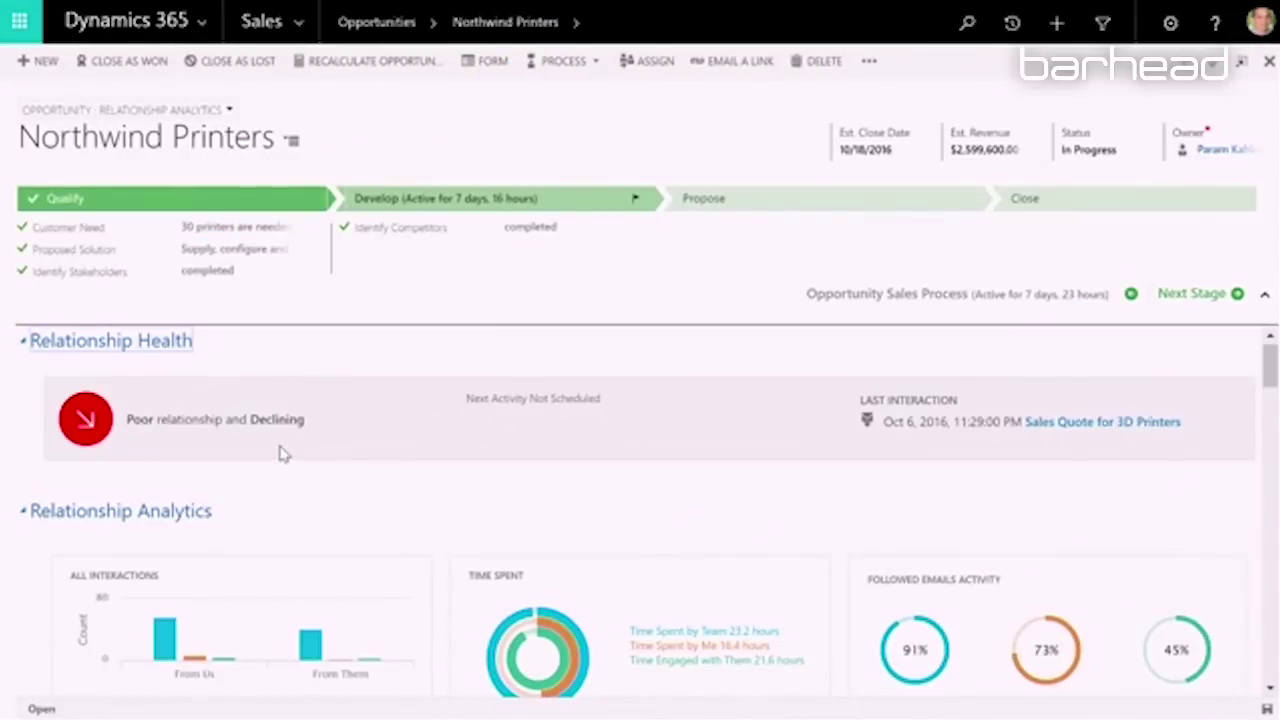
click(1265, 300)
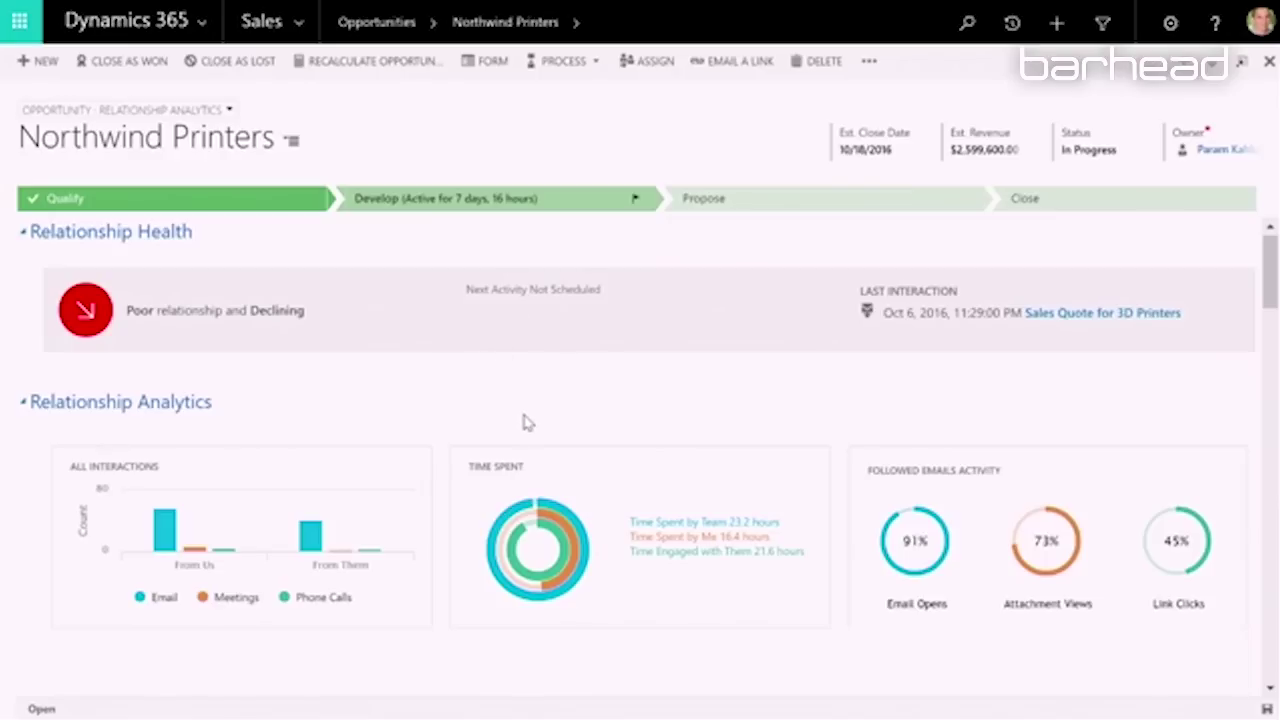
mouse_move(362, 558)
scroll(387, 588, down, 2)
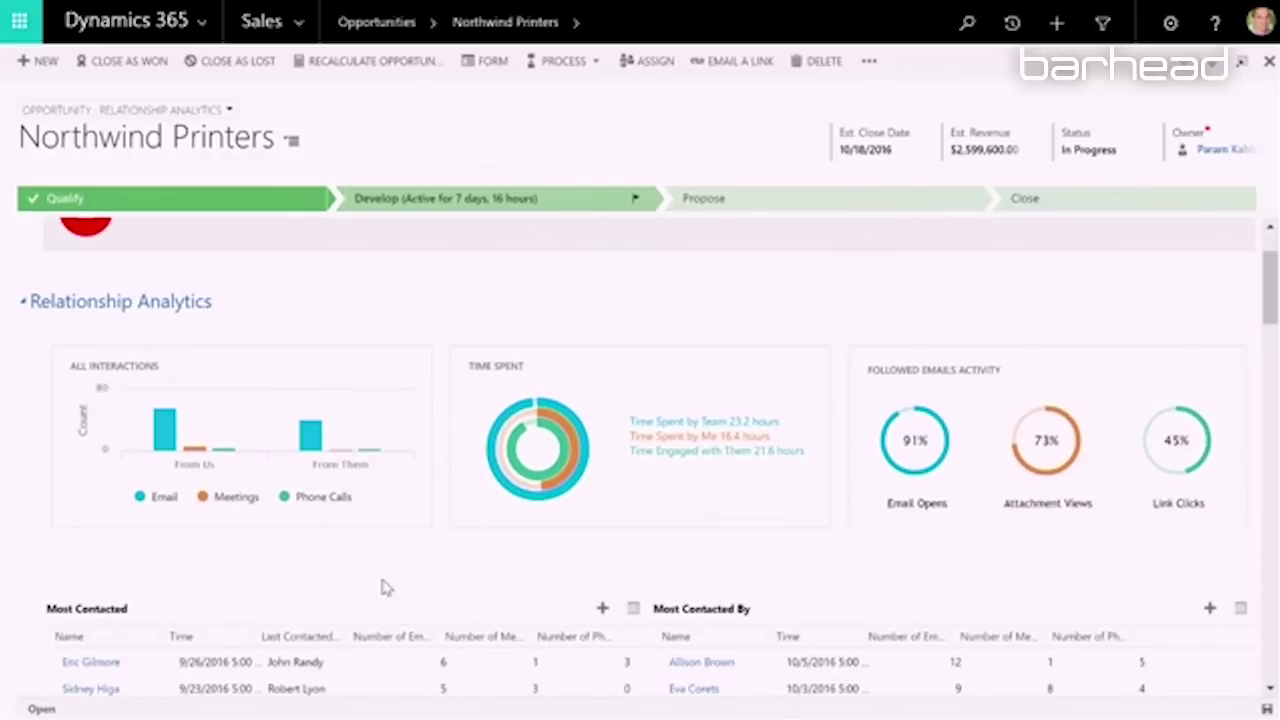
scroll(387, 588, down, 2)
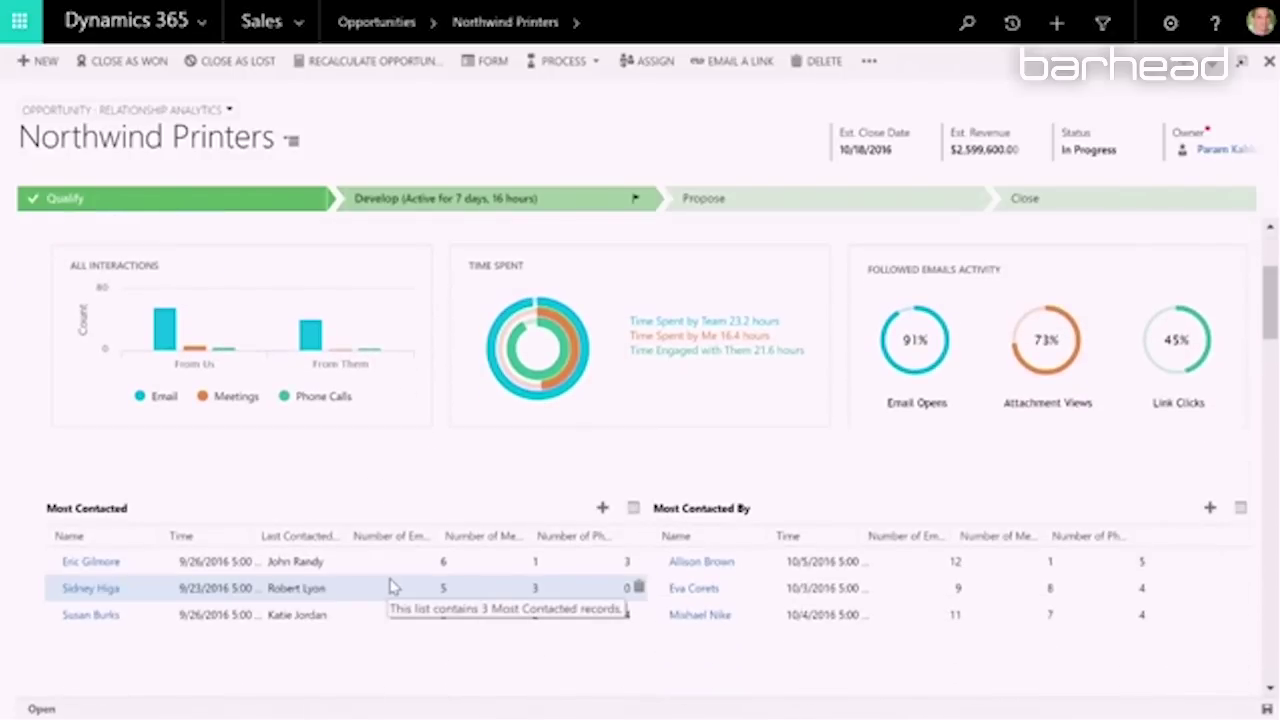
scroll(390, 588, down, 8)
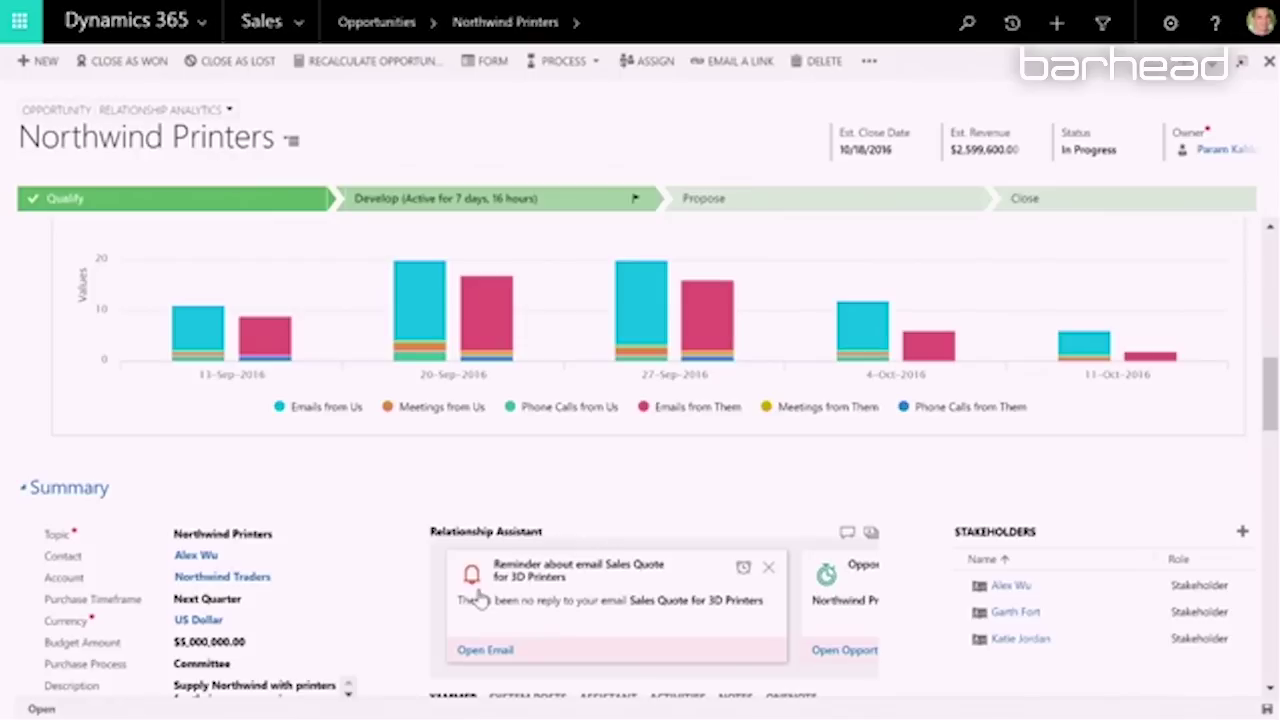
Open the Sales Quote for 3D Printers email from the Relationship Assistant reminder and review its engagement and recipient activity
click(652, 604)
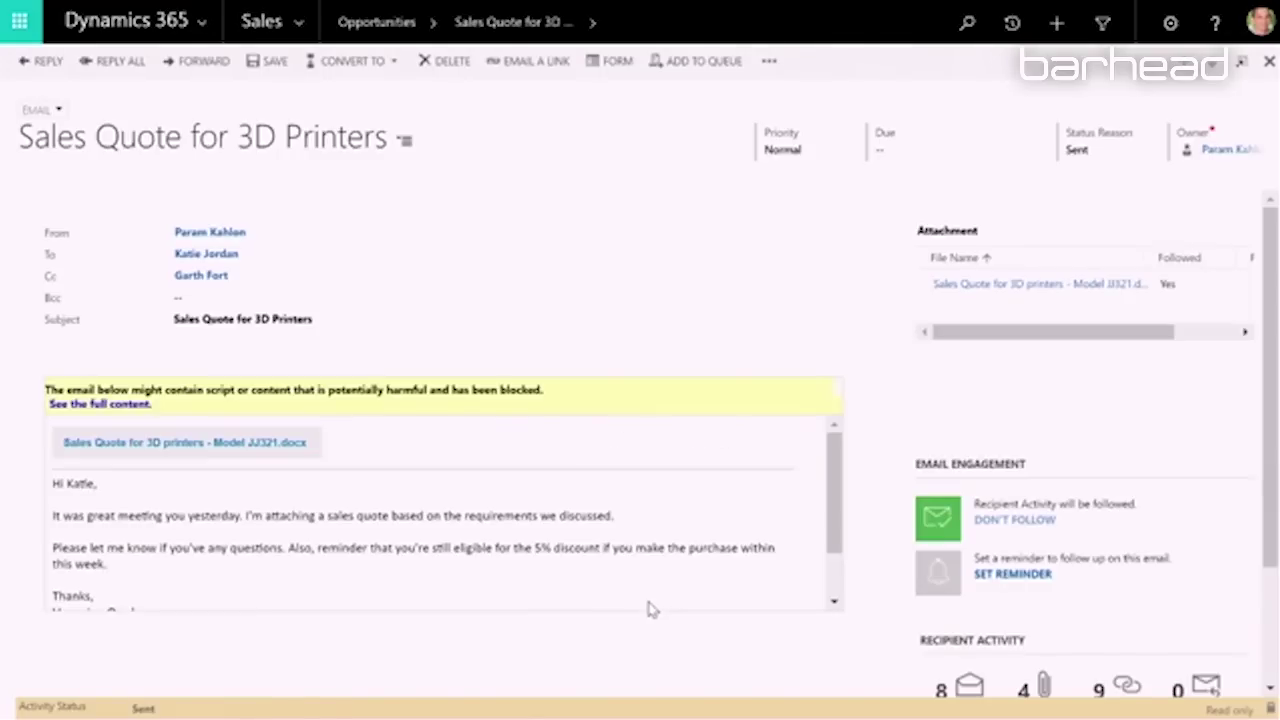
scroll(1125, 457, down, 3)
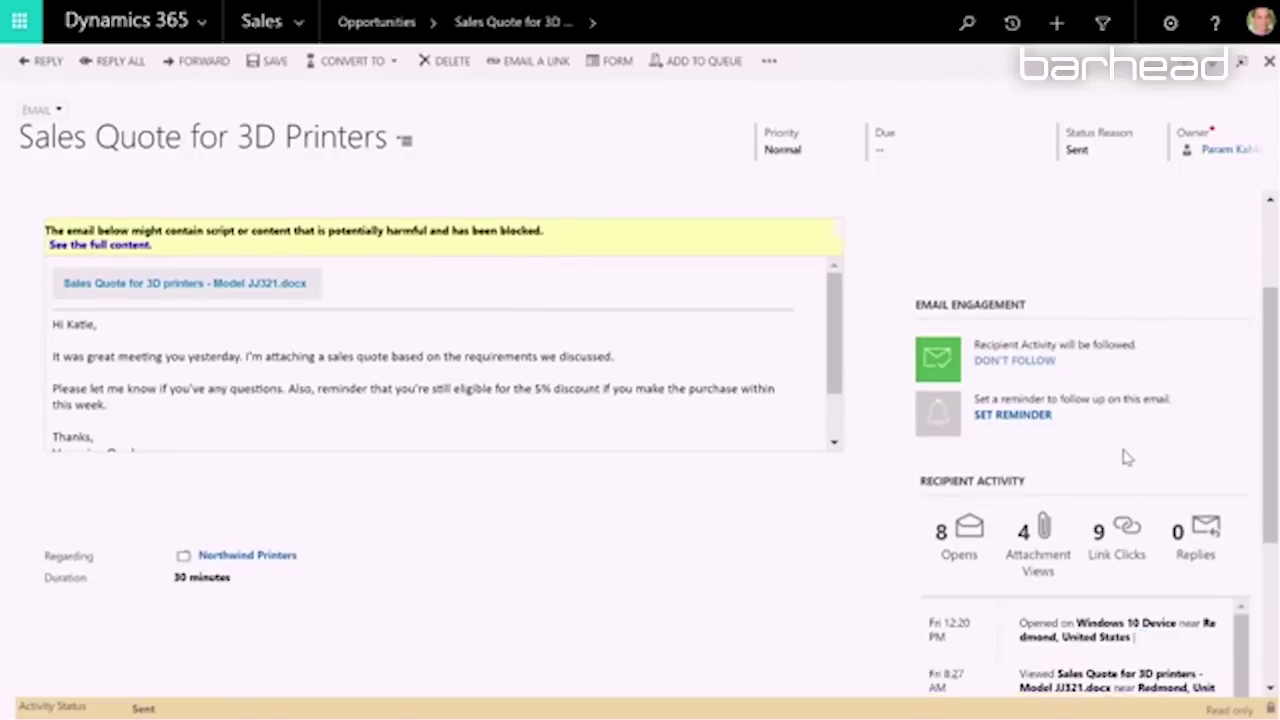
scroll(1120, 456, down, 3)
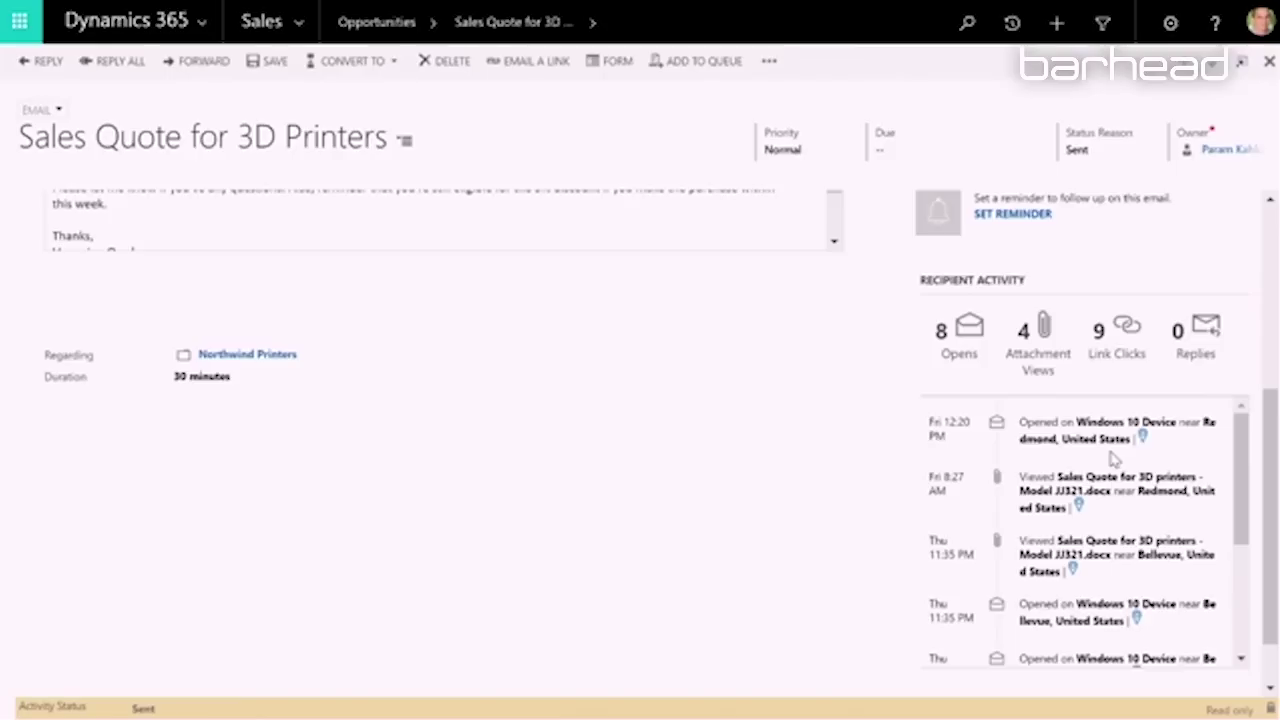
Switch to Retail Modern POS, review the customer's profile and the Litware Ultra 4K TV, and add the TV to the customer's transaction
key(alt+Tab)
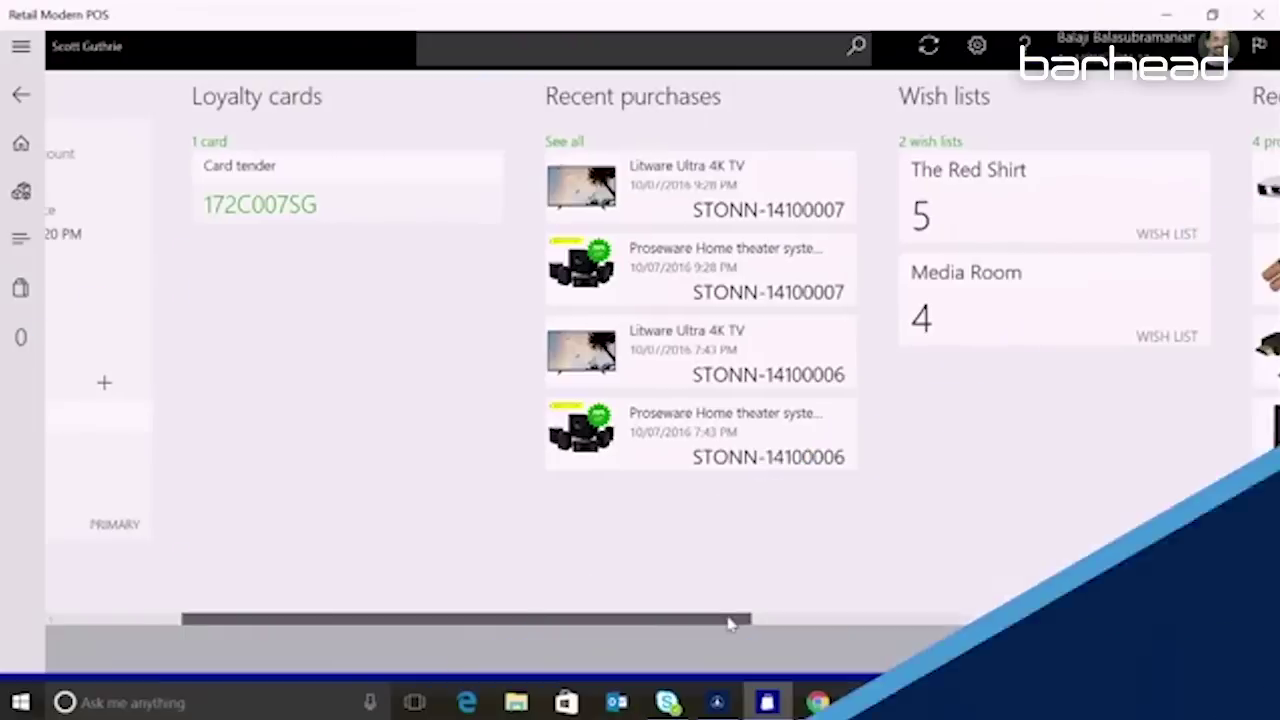
drag(728, 623, 1016, 645)
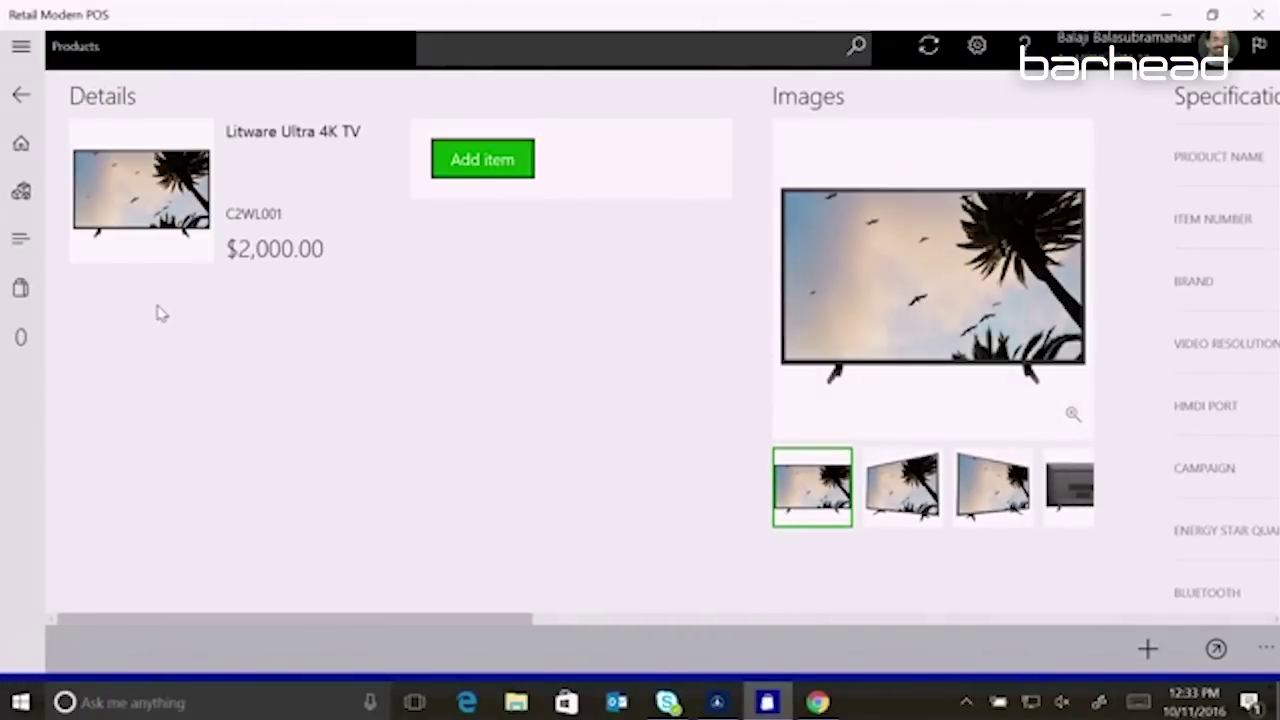
drag(311, 621, 922, 697)
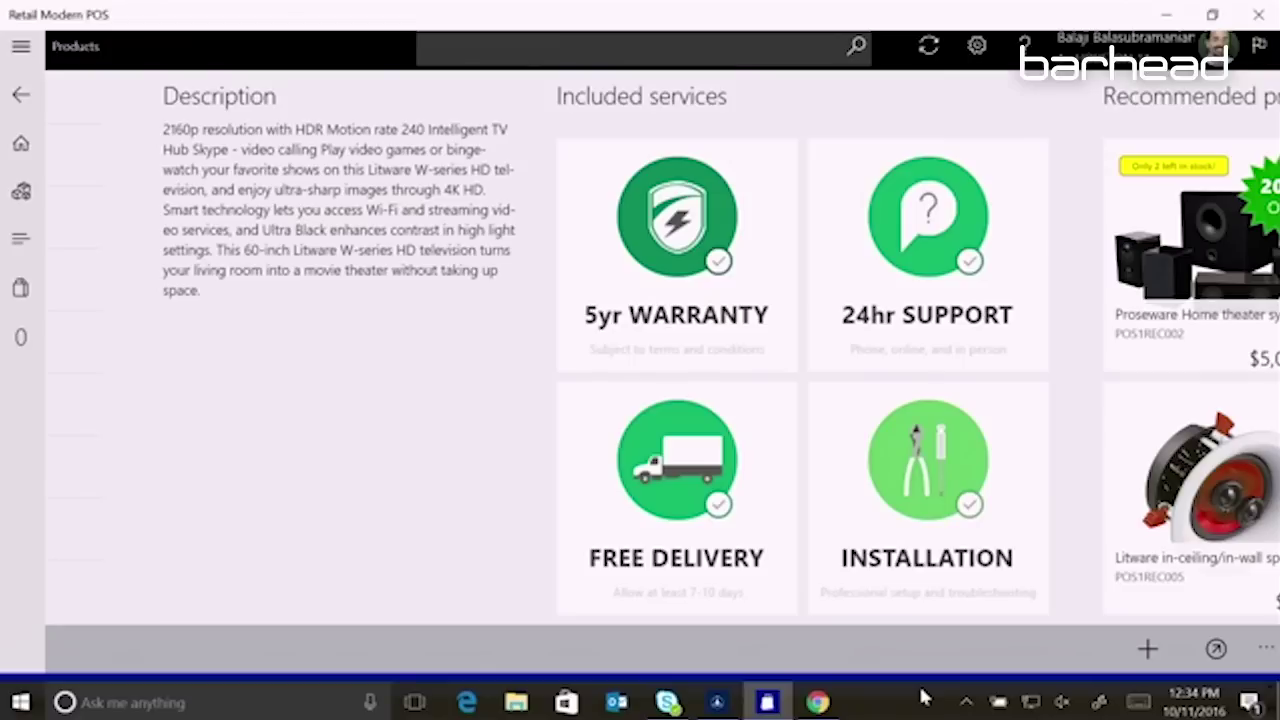
click(1149, 652)
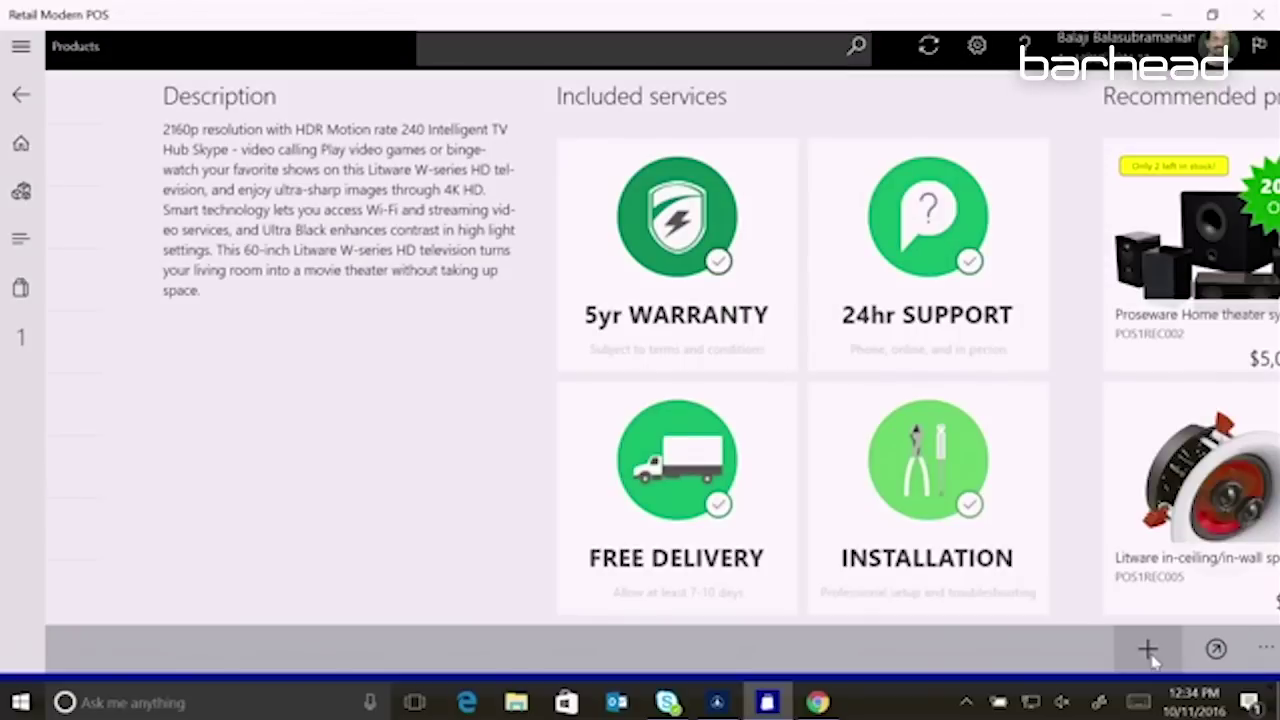
click(1215, 650)
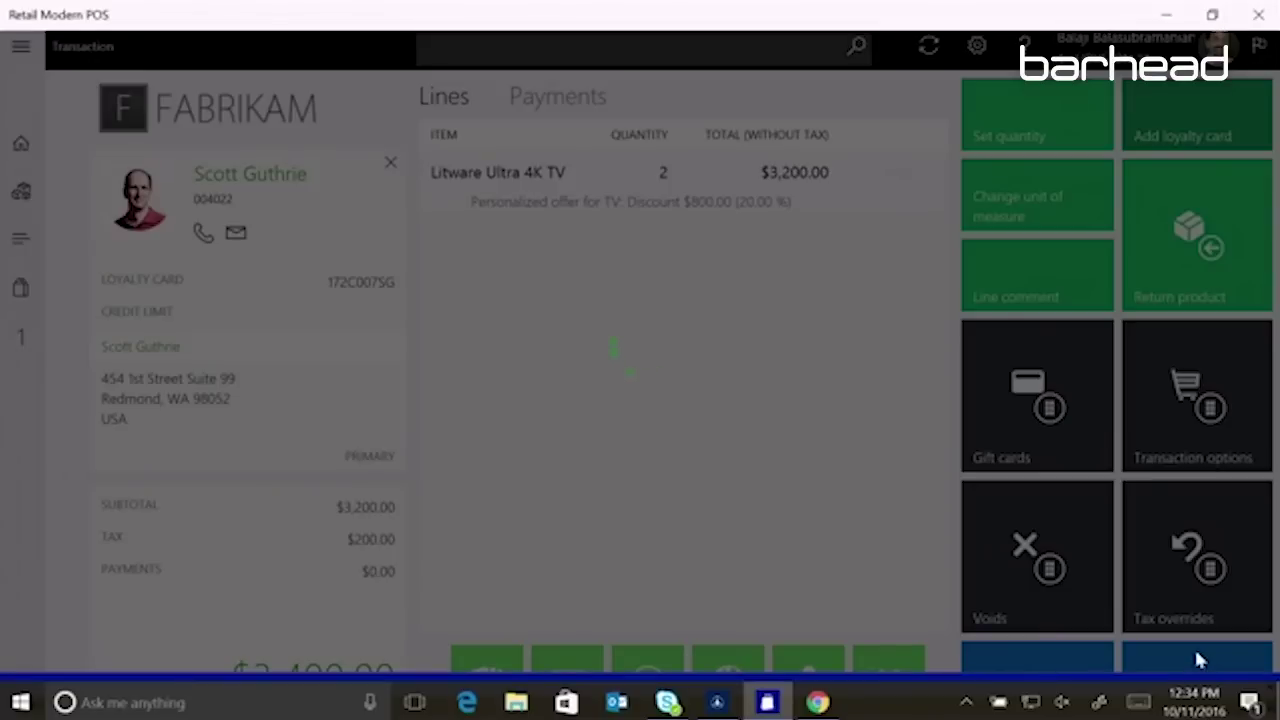
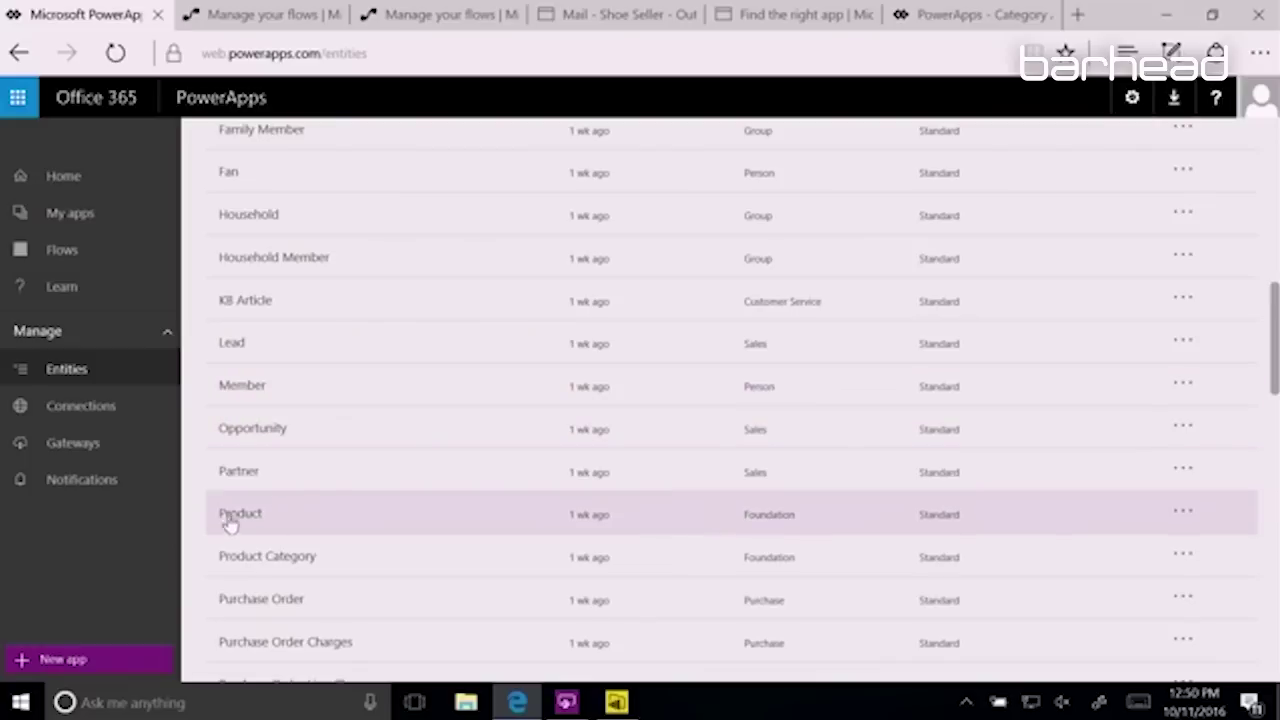
Open the Product entity in the PowerApps entities list and review its fields down to Style Category
click(231, 516)
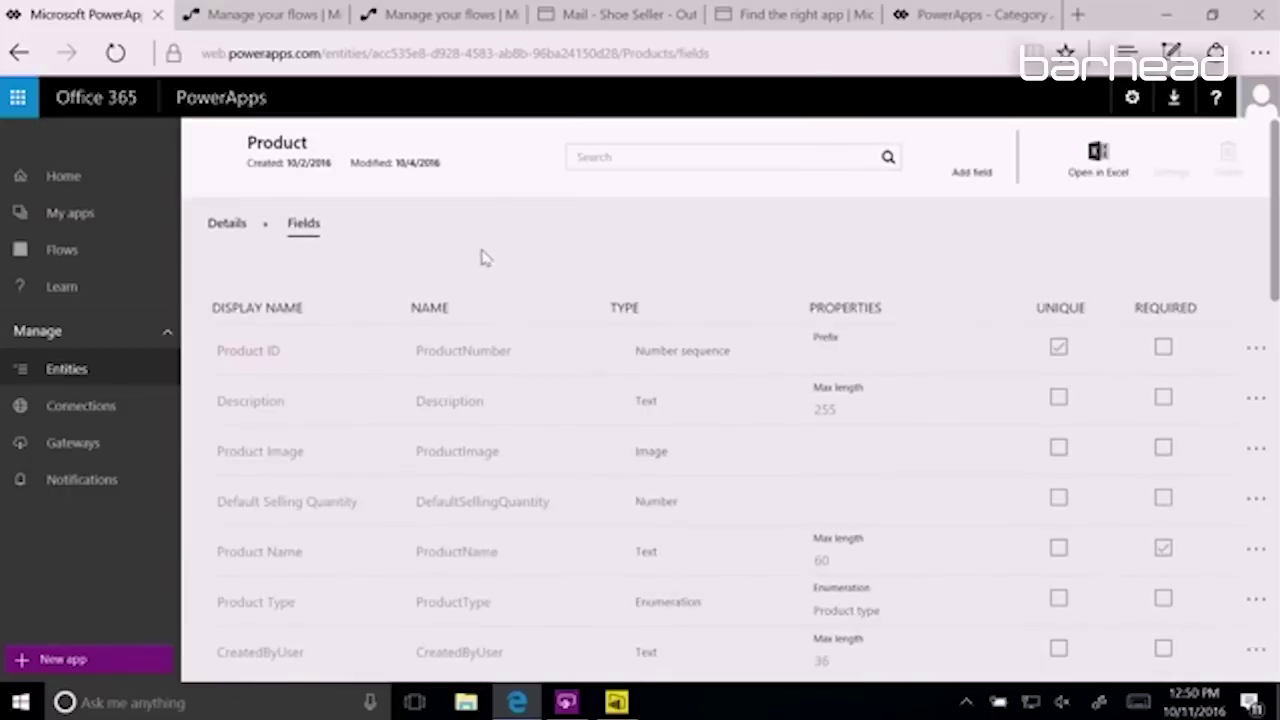
scroll(430, 325, down, 10)
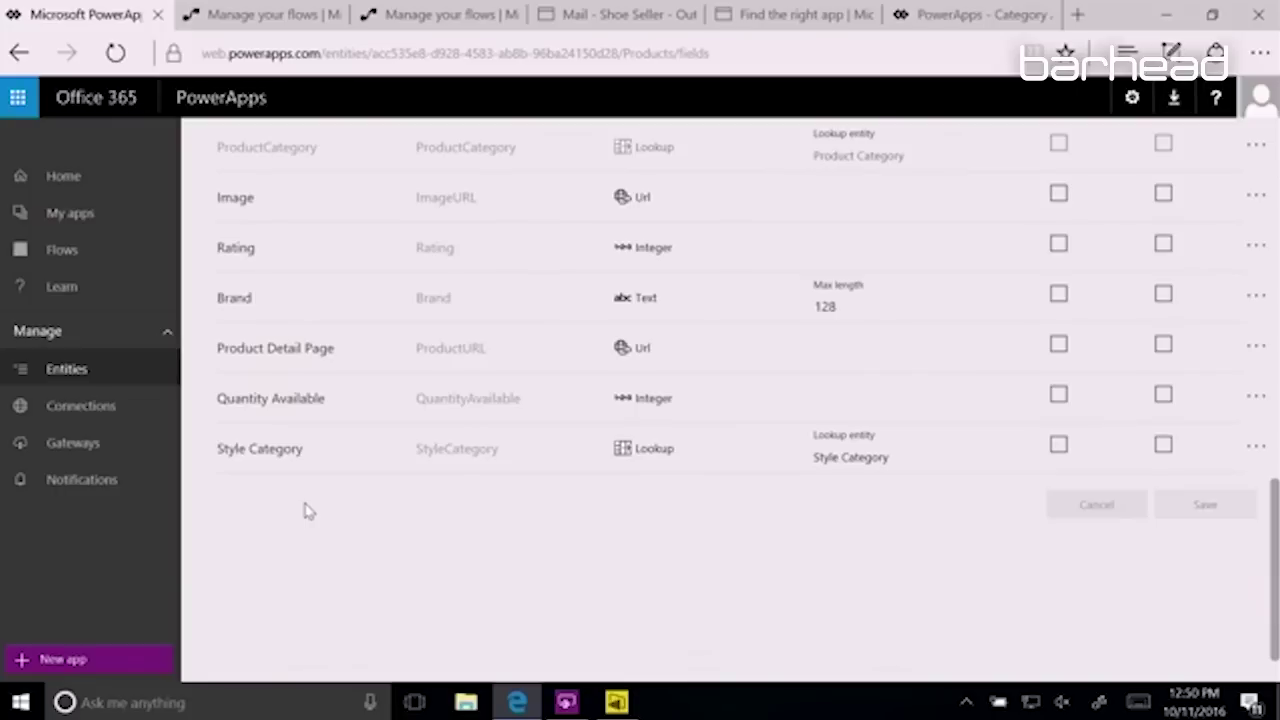
Switch to the Category Analysis app preview and view the 2K-Flex Mid Pump's product detail and its market trends dashboard
click(568, 702)
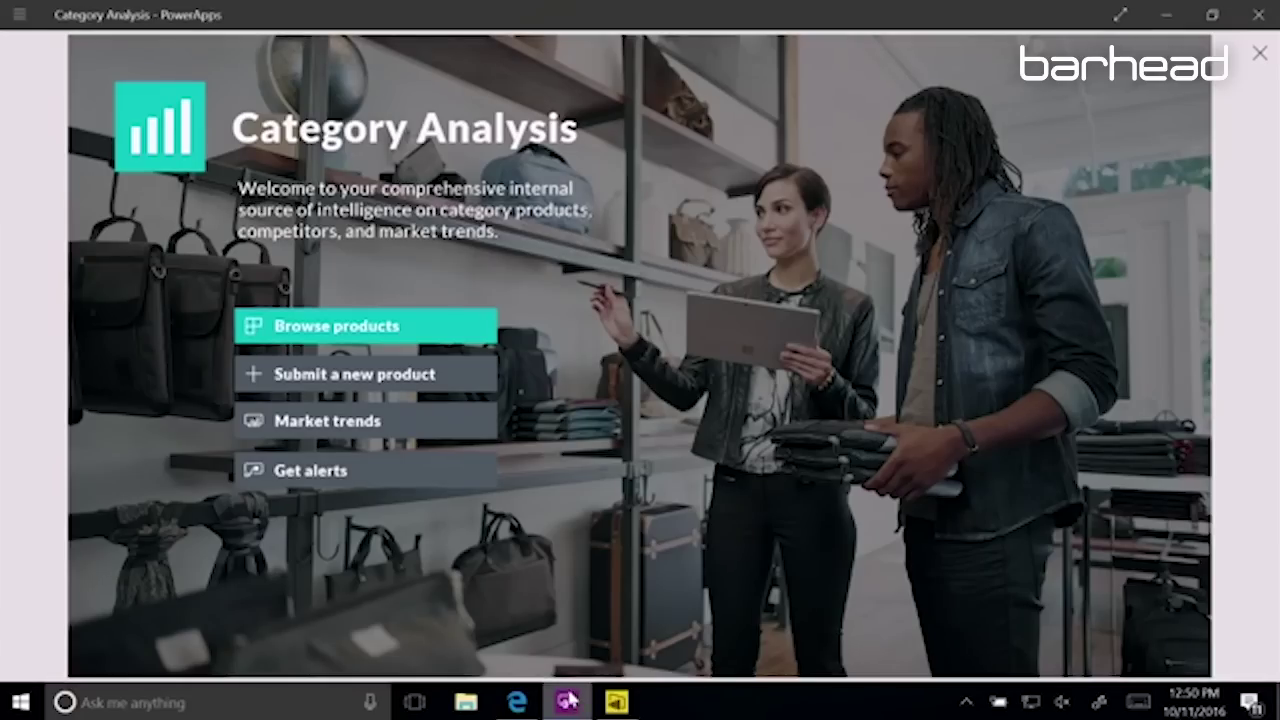
click(350, 330)
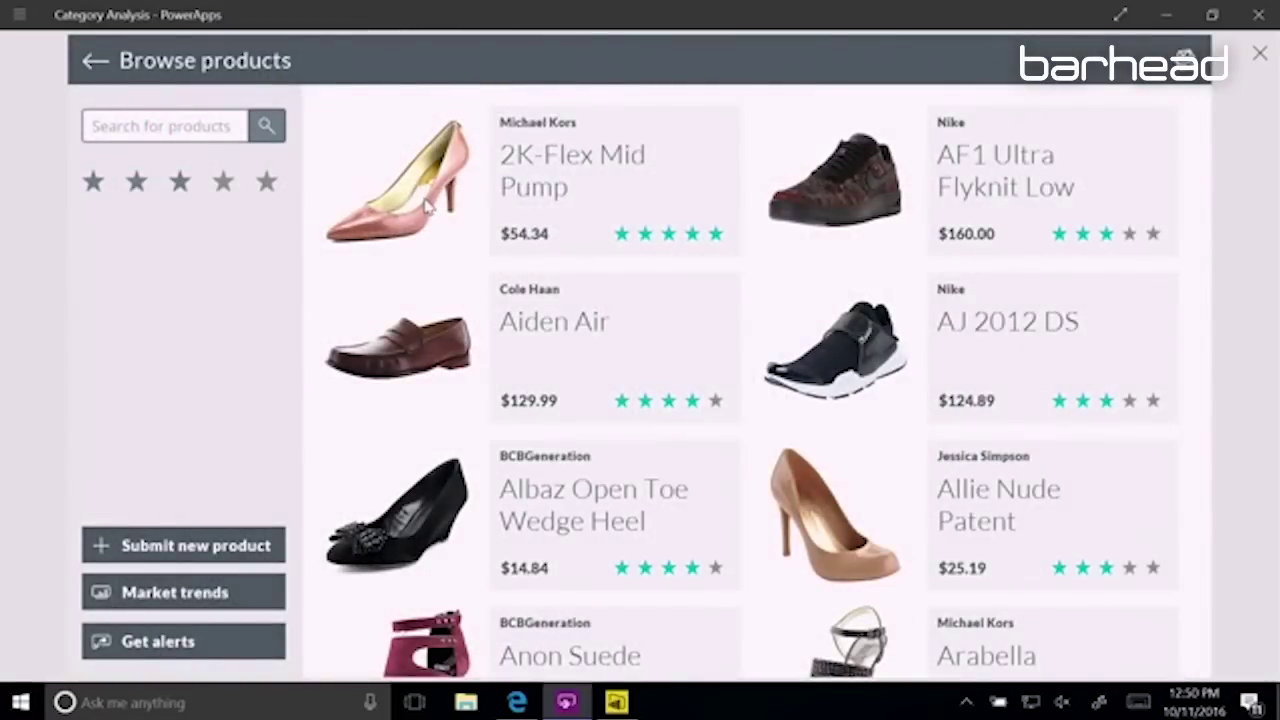
click(428, 205)
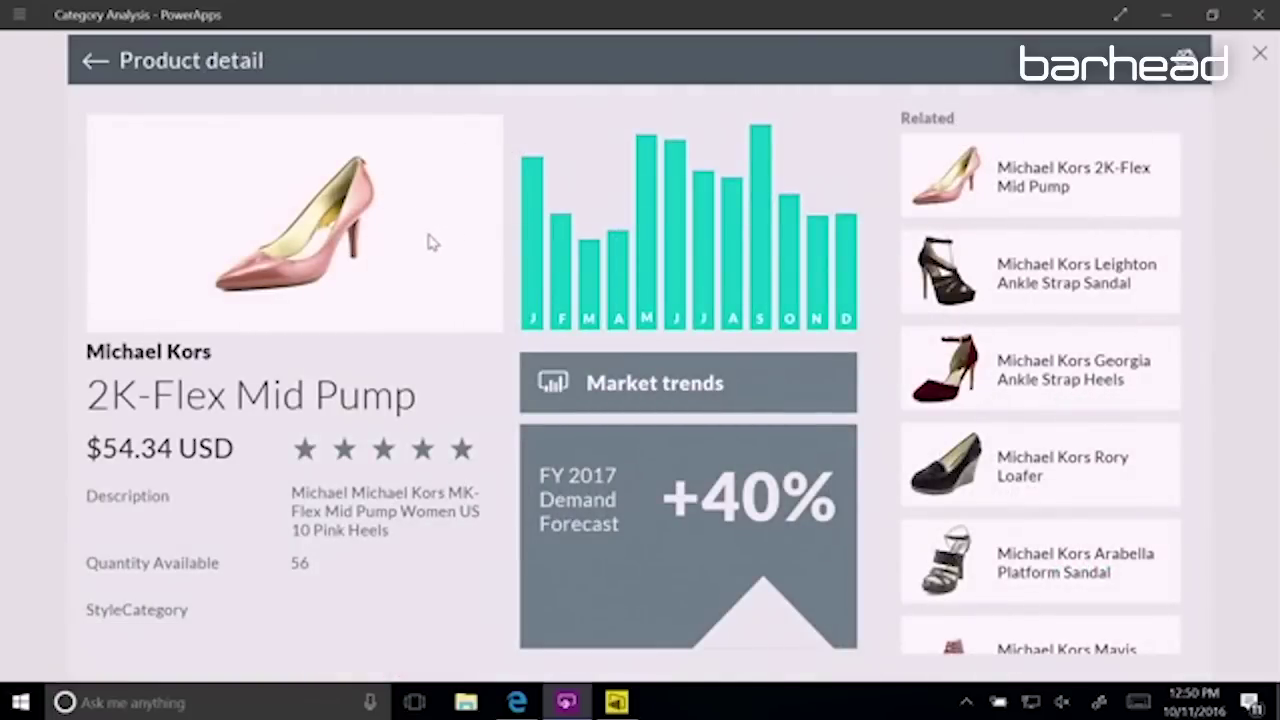
click(684, 387)
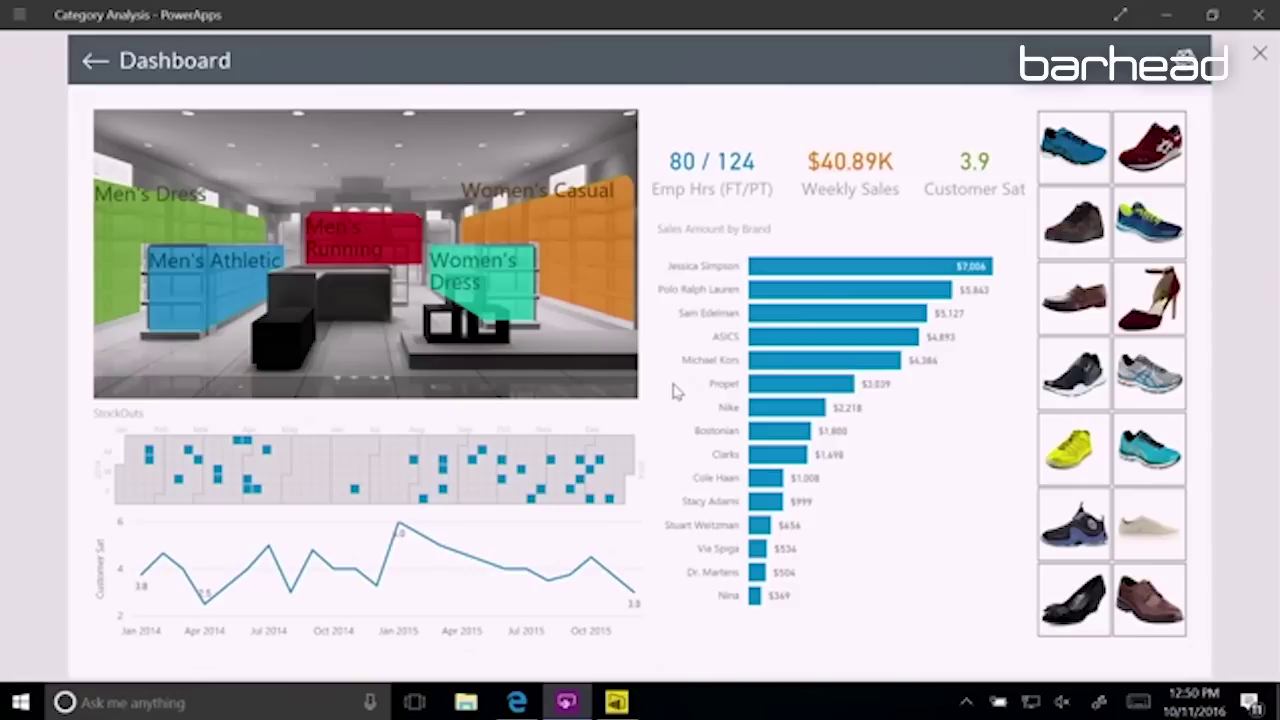
Exit the app preview and look at the Welcome and Browse products screens in the editor
key(Escape)
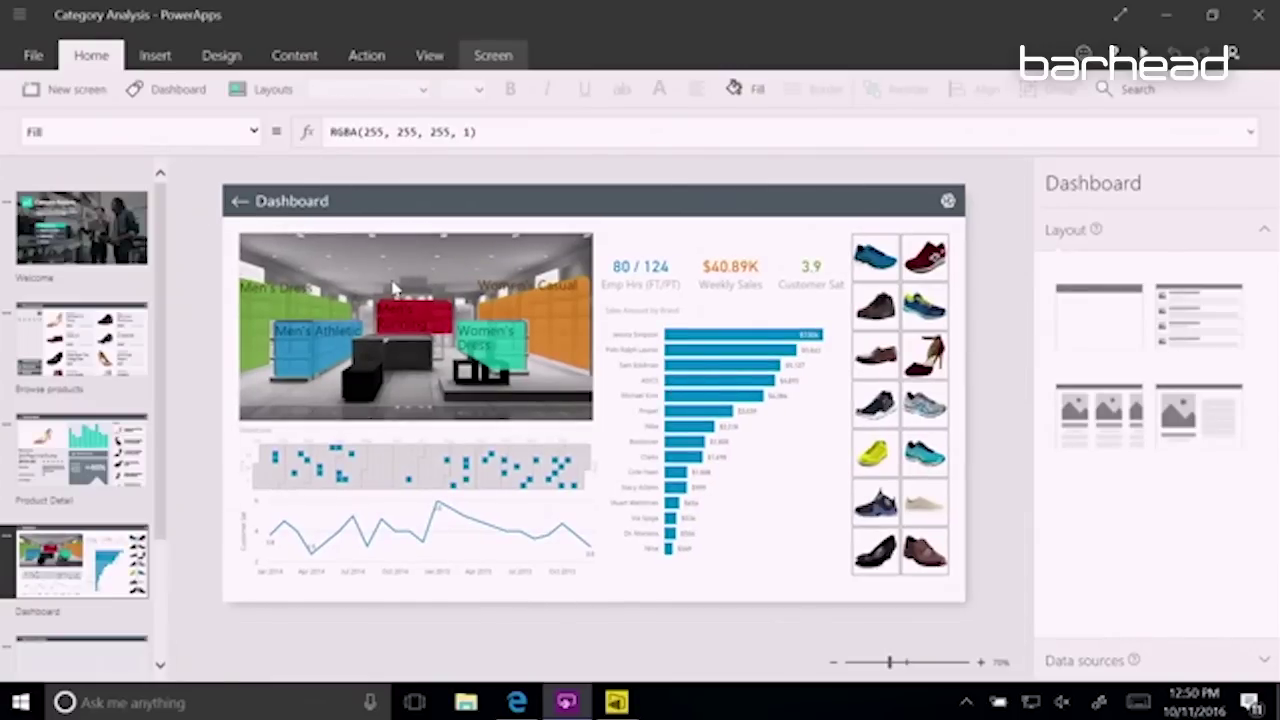
click(117, 230)
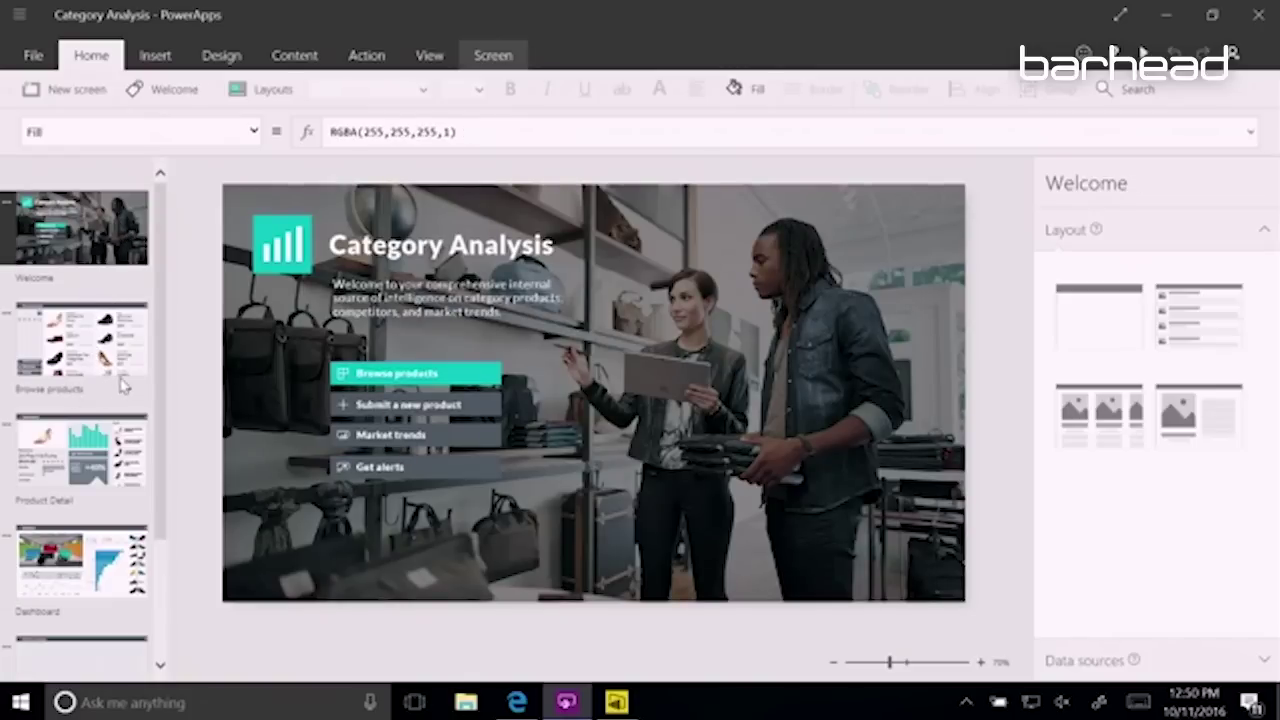
click(112, 345)
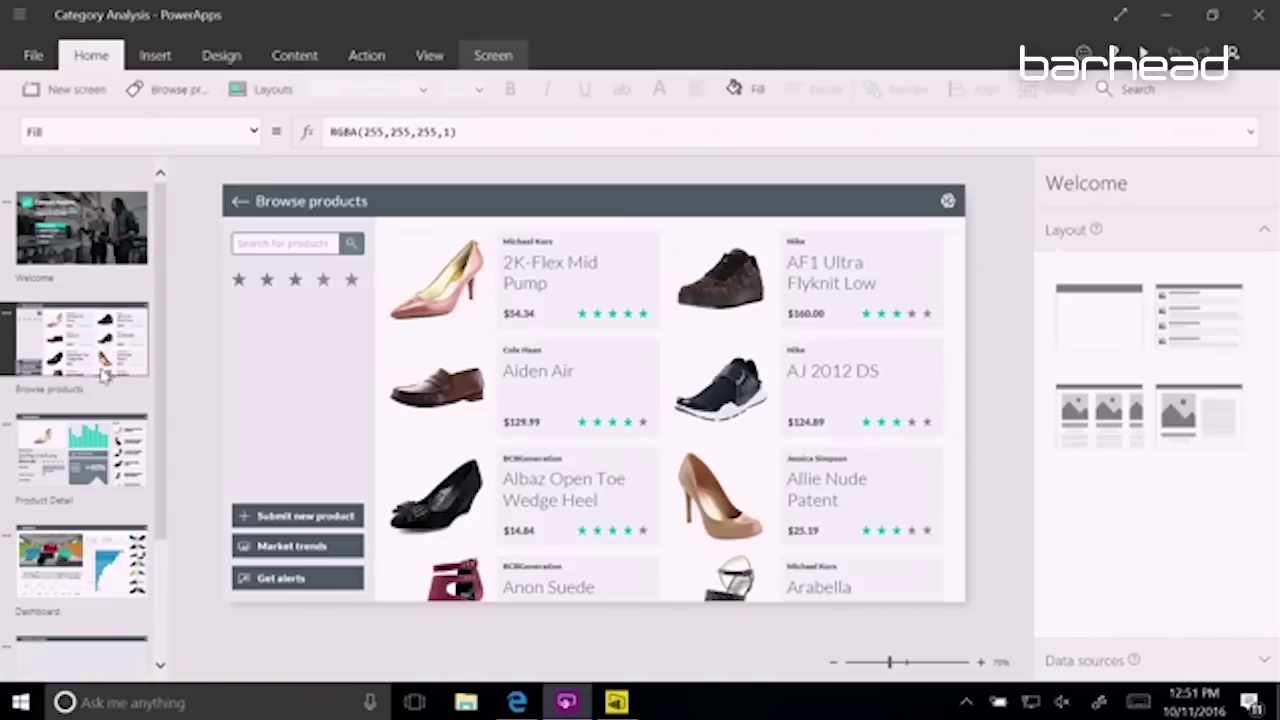
Insert a form on the Submit new product screen and fit it to the large blank area beside the Submit button
click(84, 657)
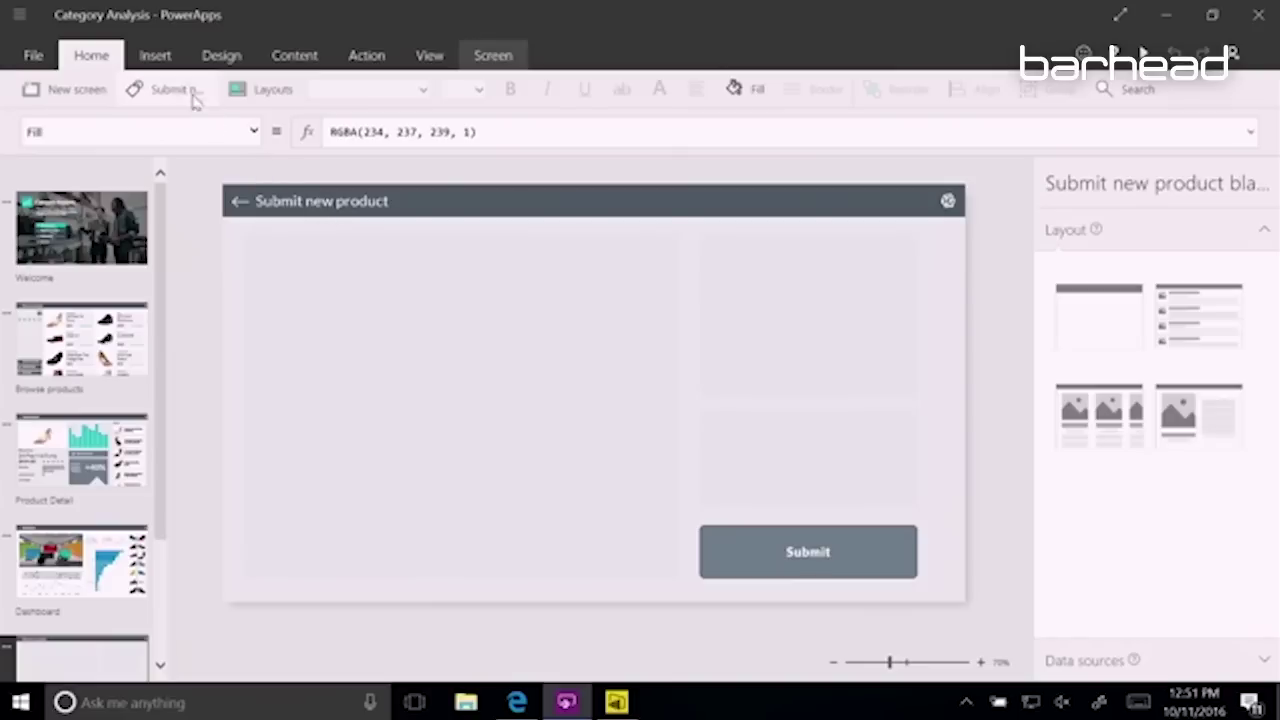
click(163, 57)
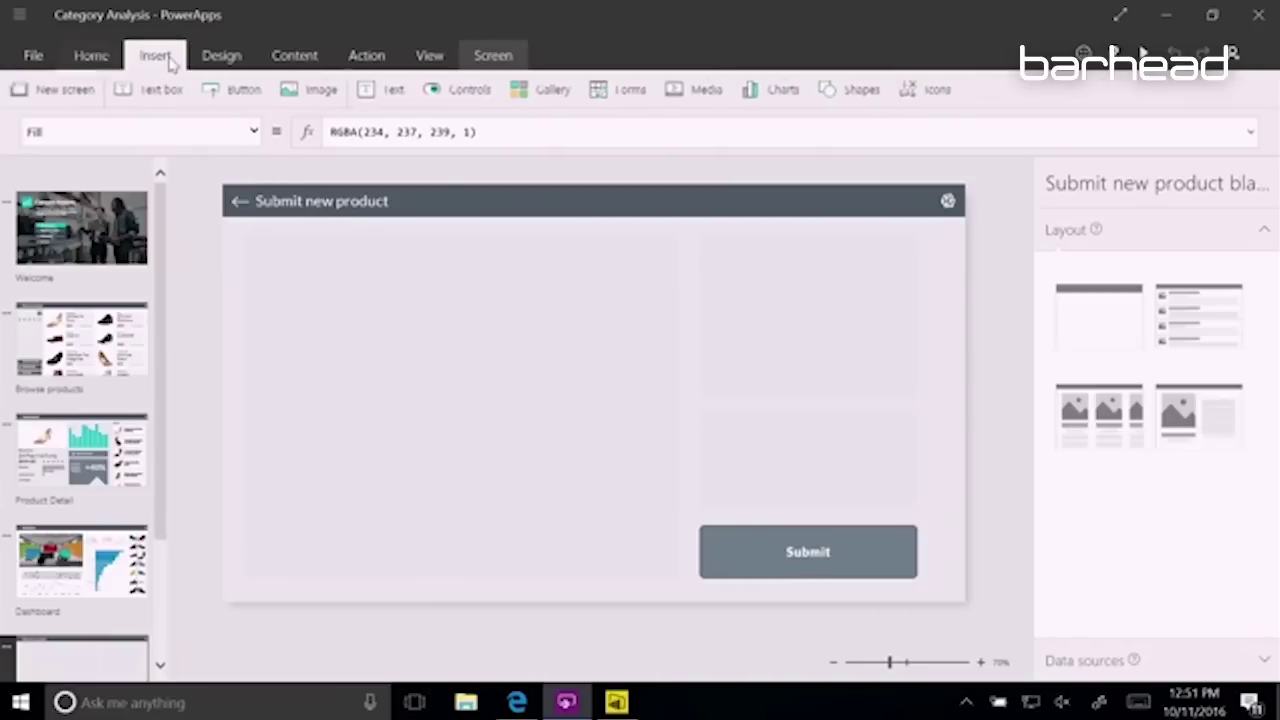
click(654, 89)
click(628, 172)
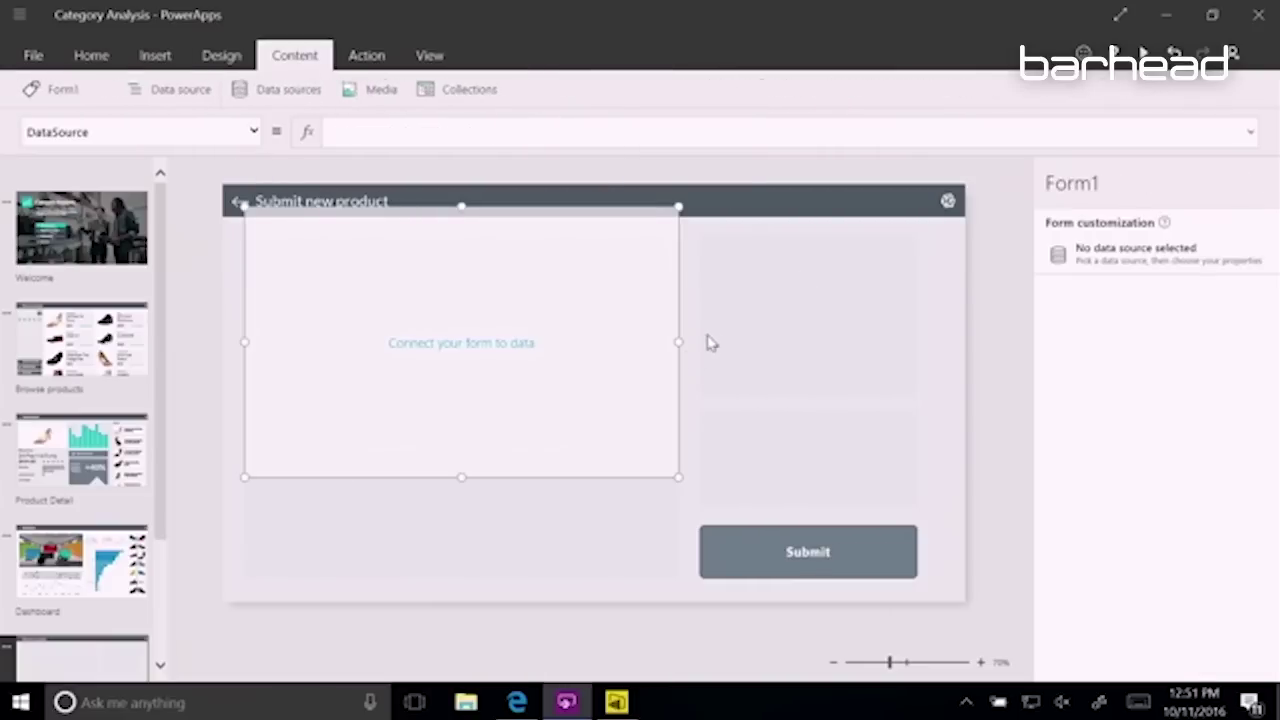
drag(514, 206, 514, 244)
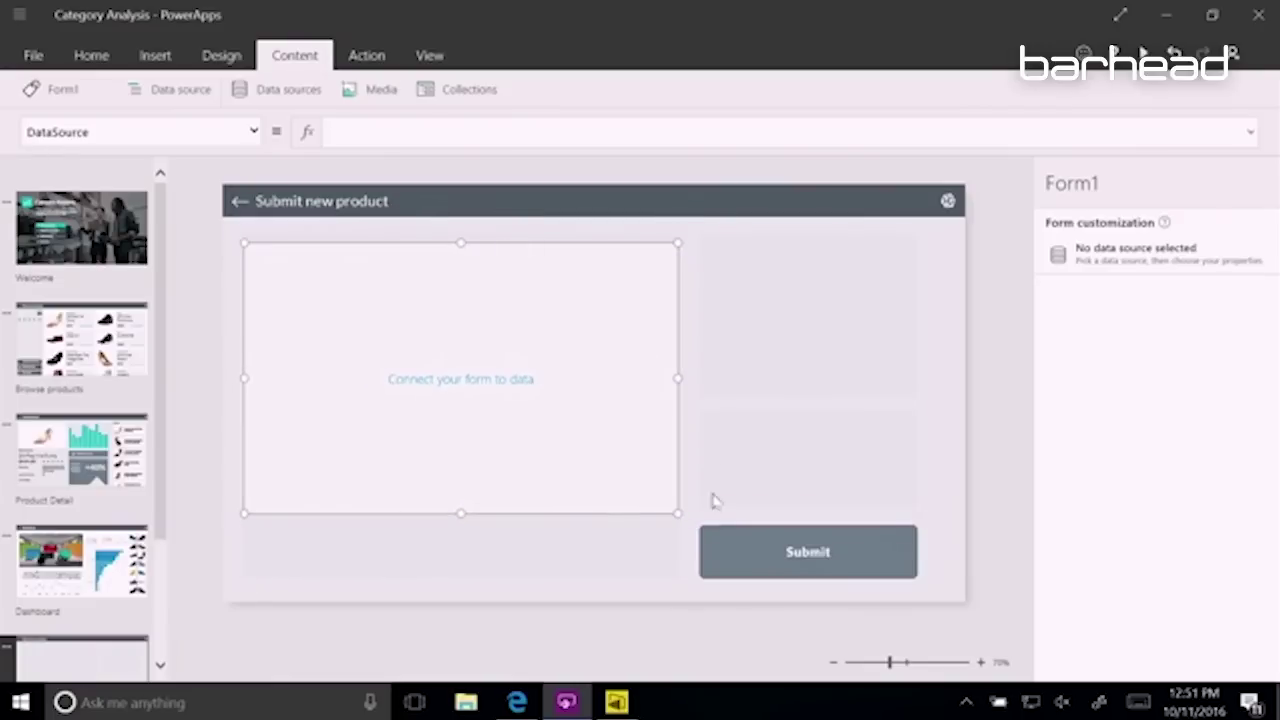
drag(677, 513, 671, 577)
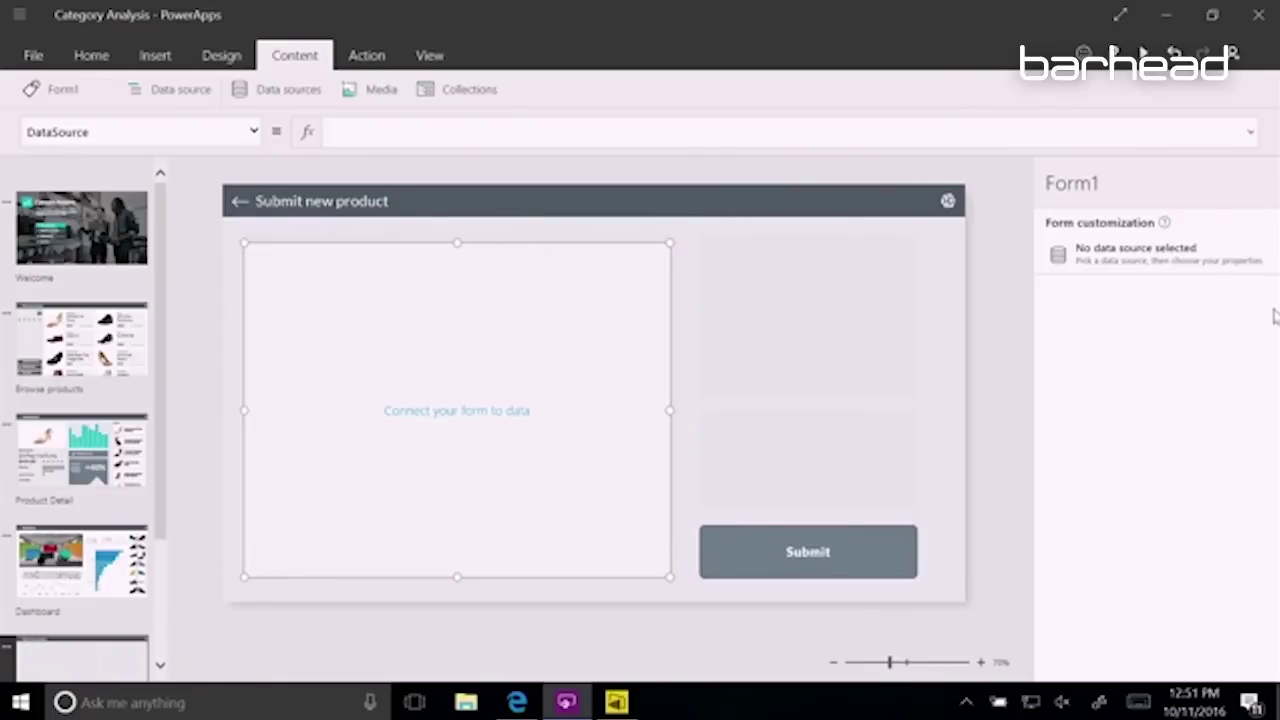
Connect the form to the Product data source and show its ProductName, Rating, QuantityAvailable and StyleCategory fields
click(1062, 258)
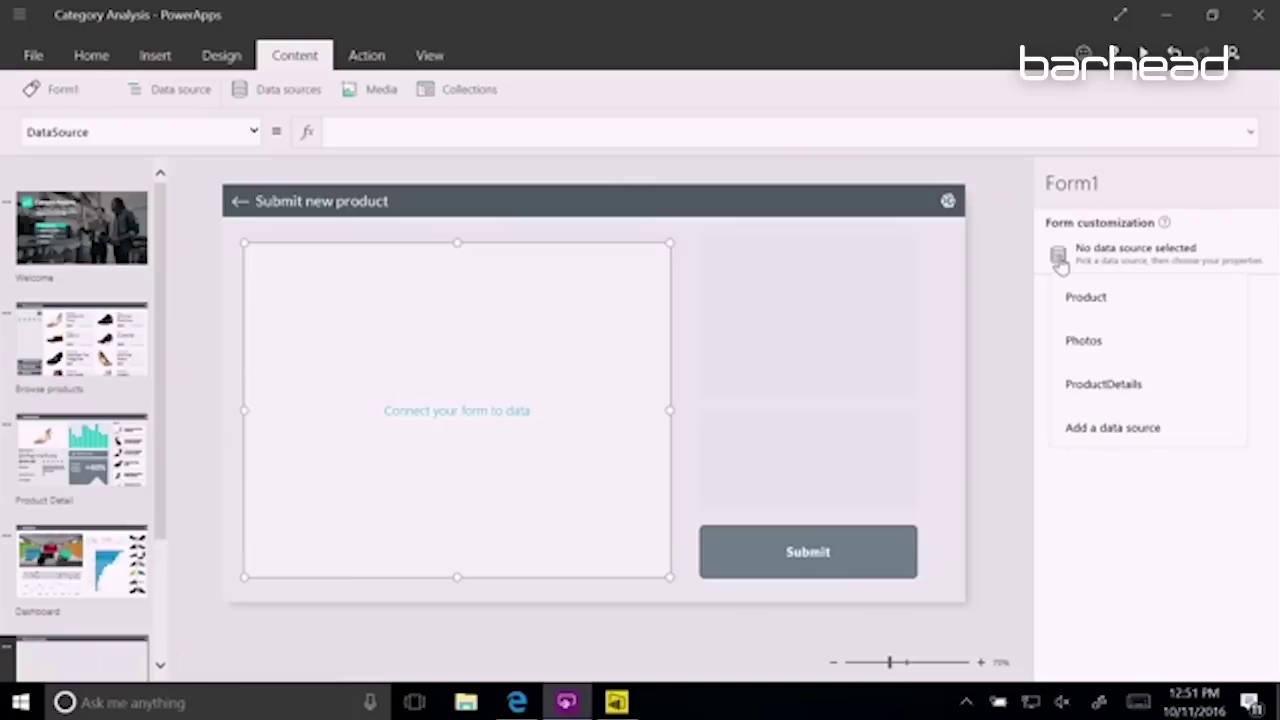
click(1086, 297)
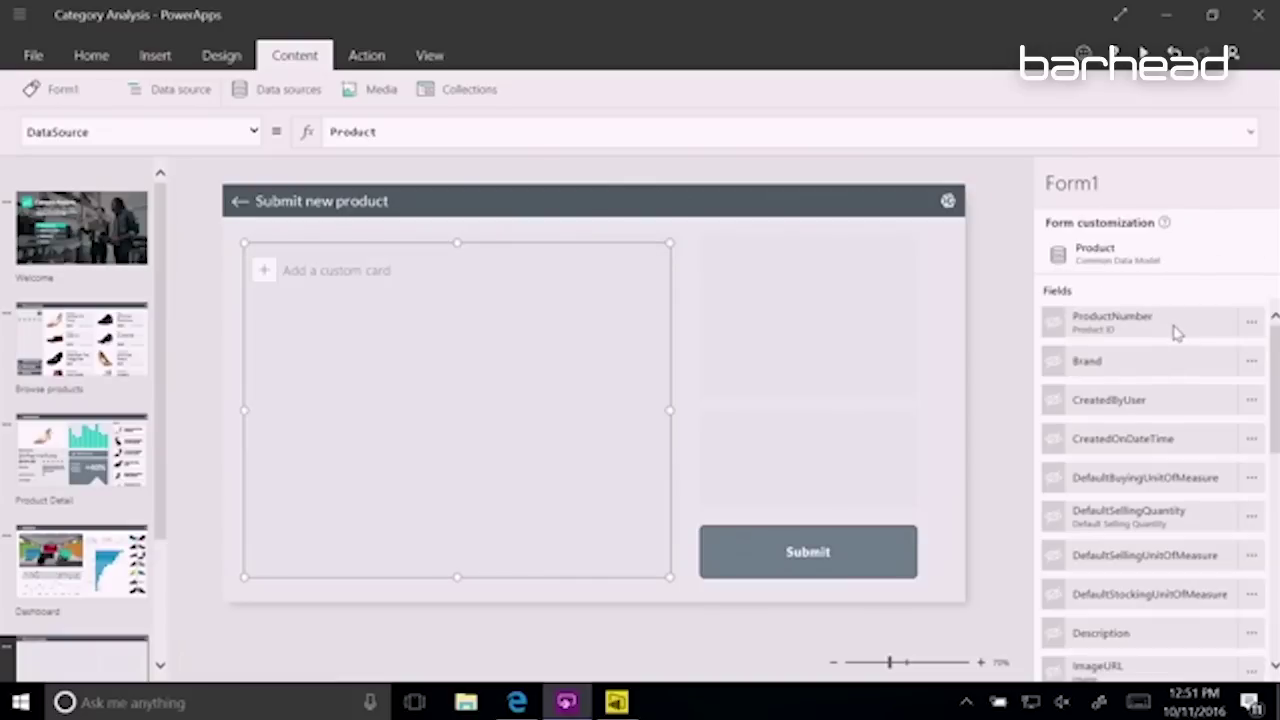
scroll(1178, 333, down, 3)
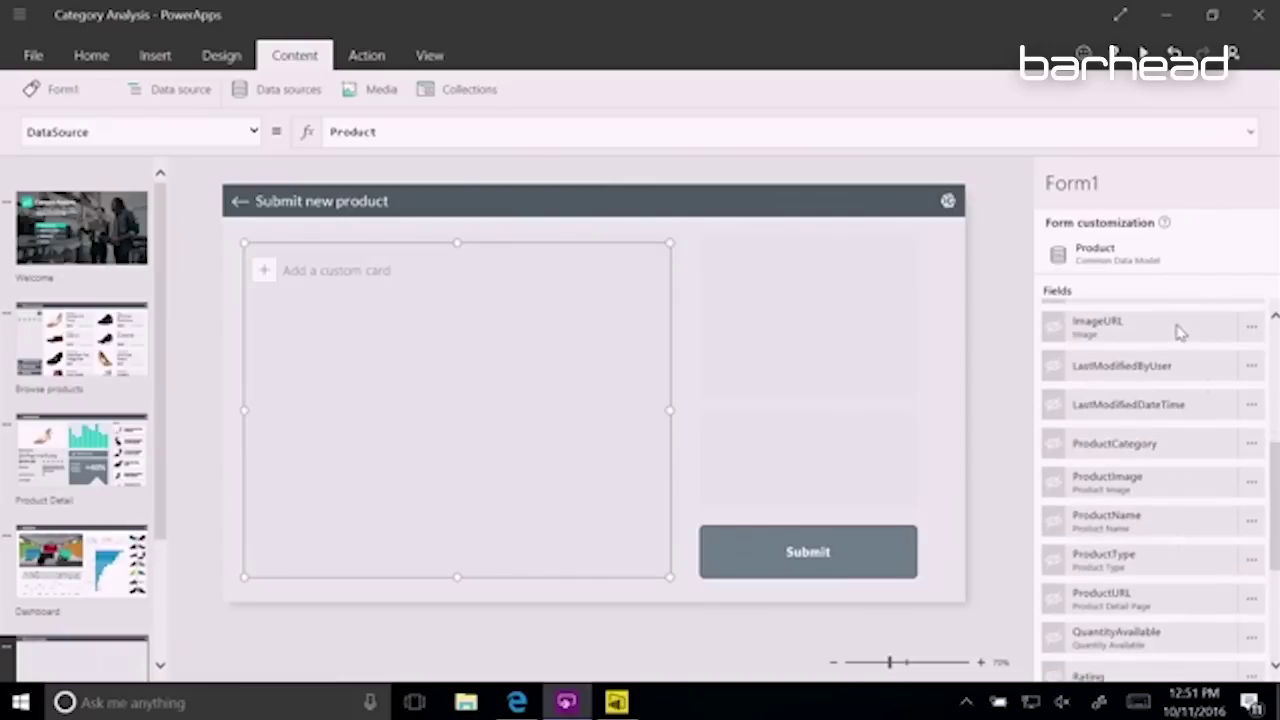
click(1052, 528)
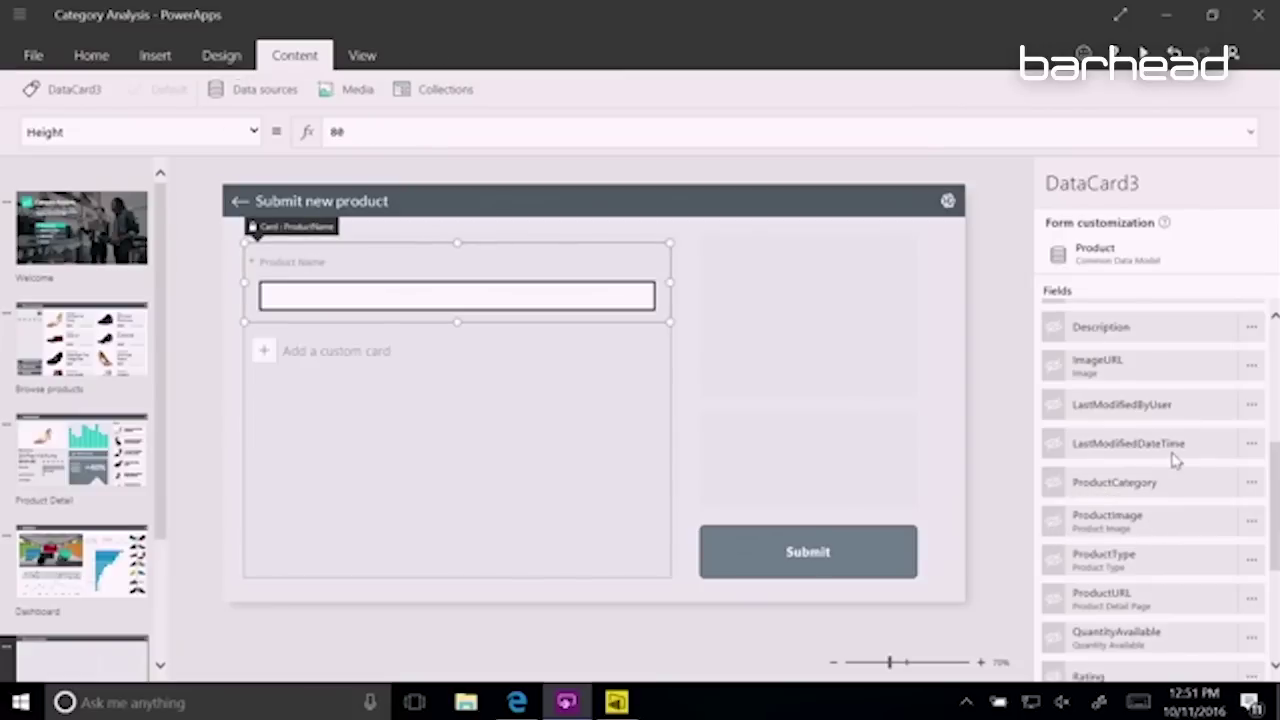
scroll(1173, 462, down, 5)
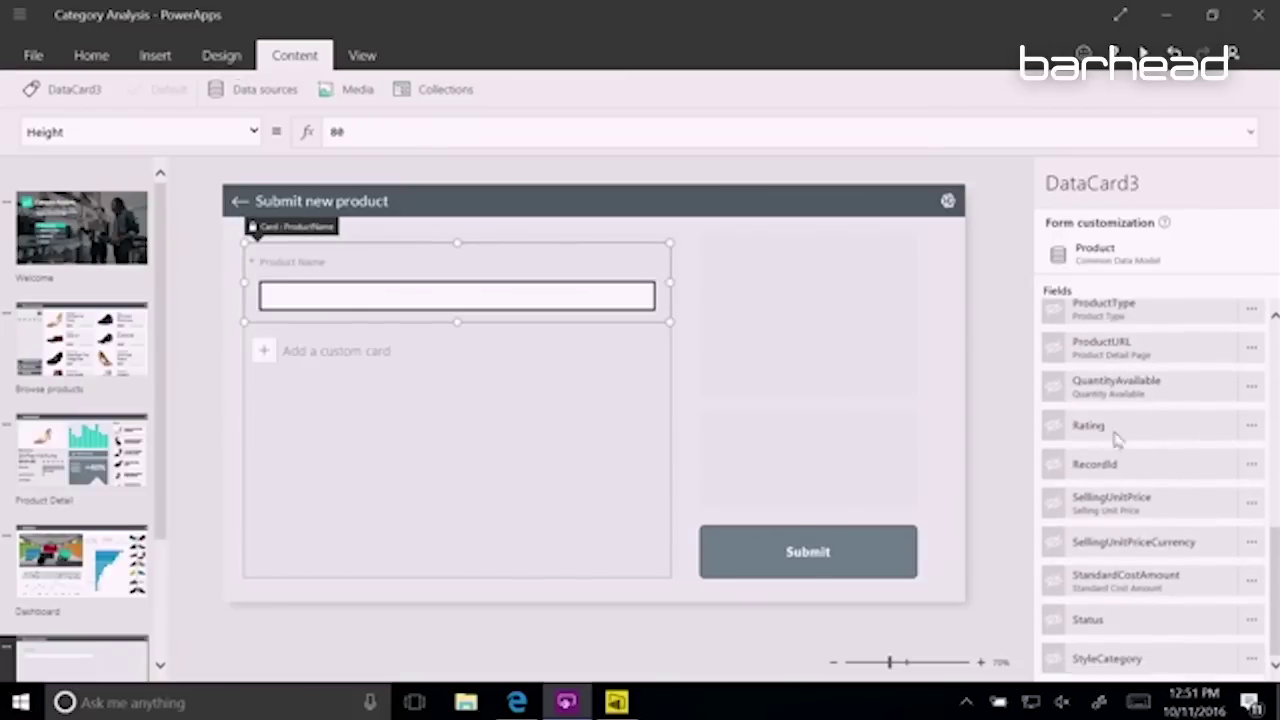
click(1052, 430)
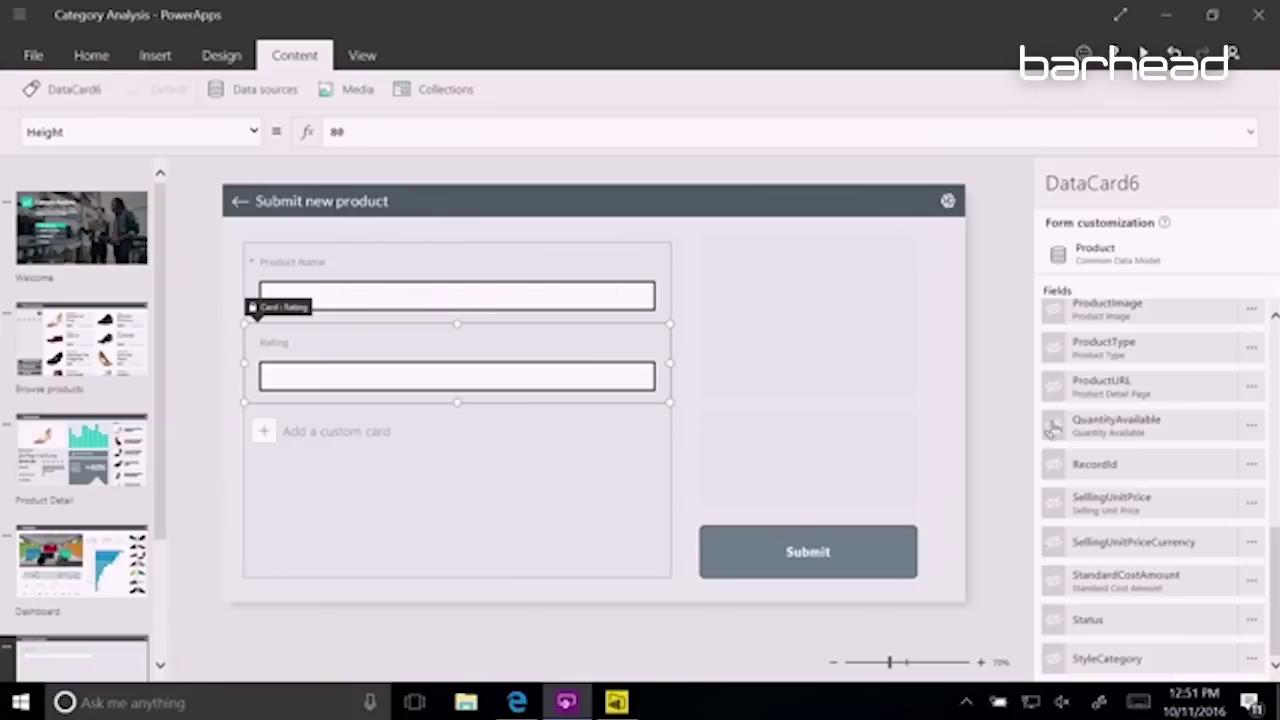
click(1050, 428)
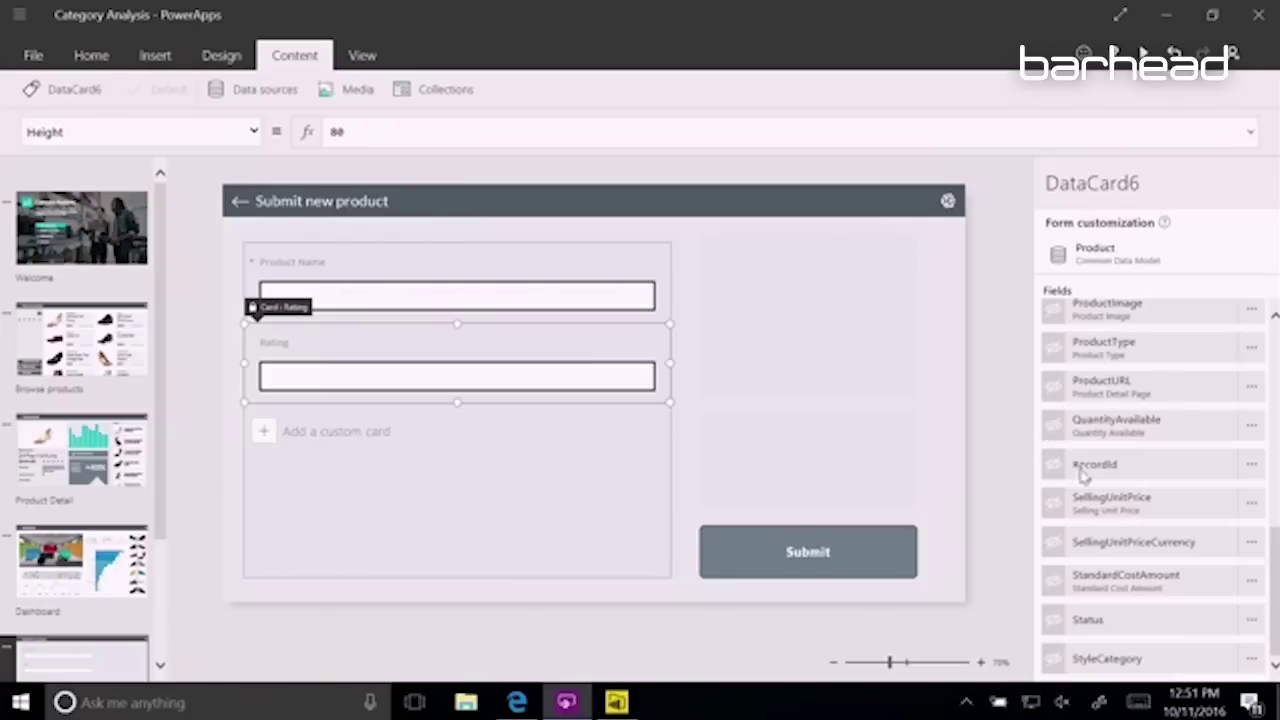
click(1055, 662)
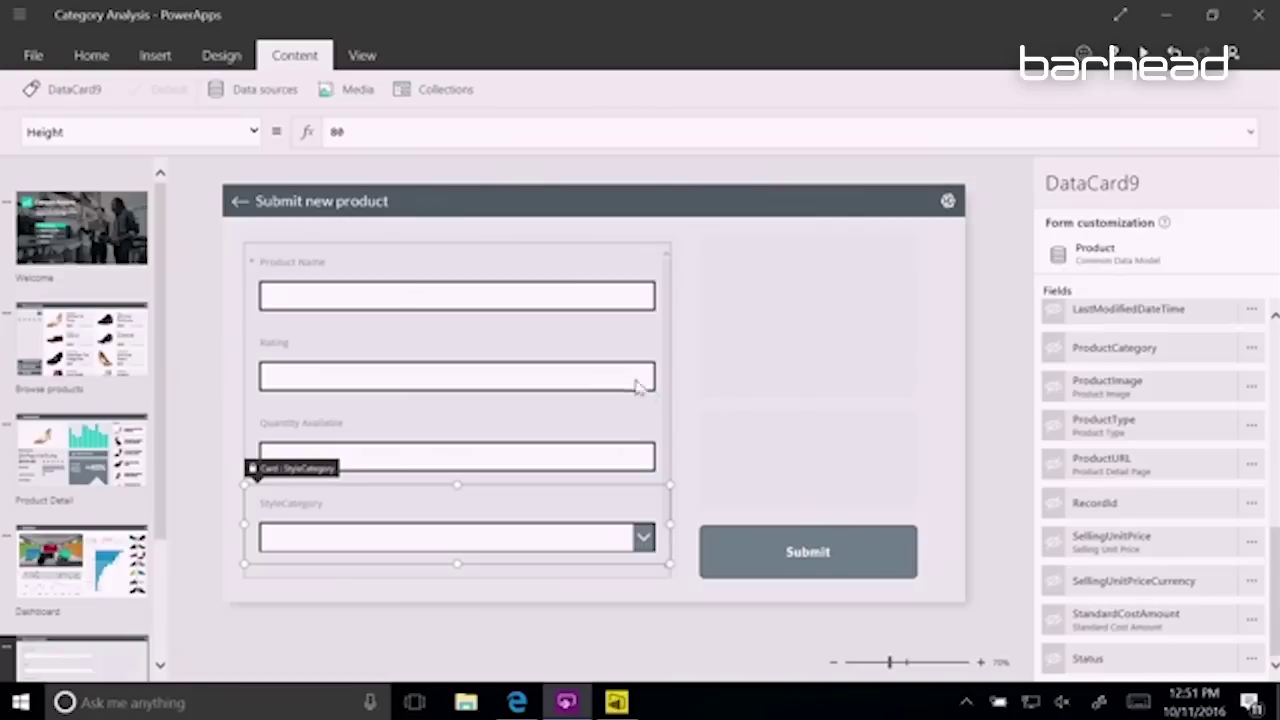
Change the form's Rating card to the View rating layout
click(576, 368)
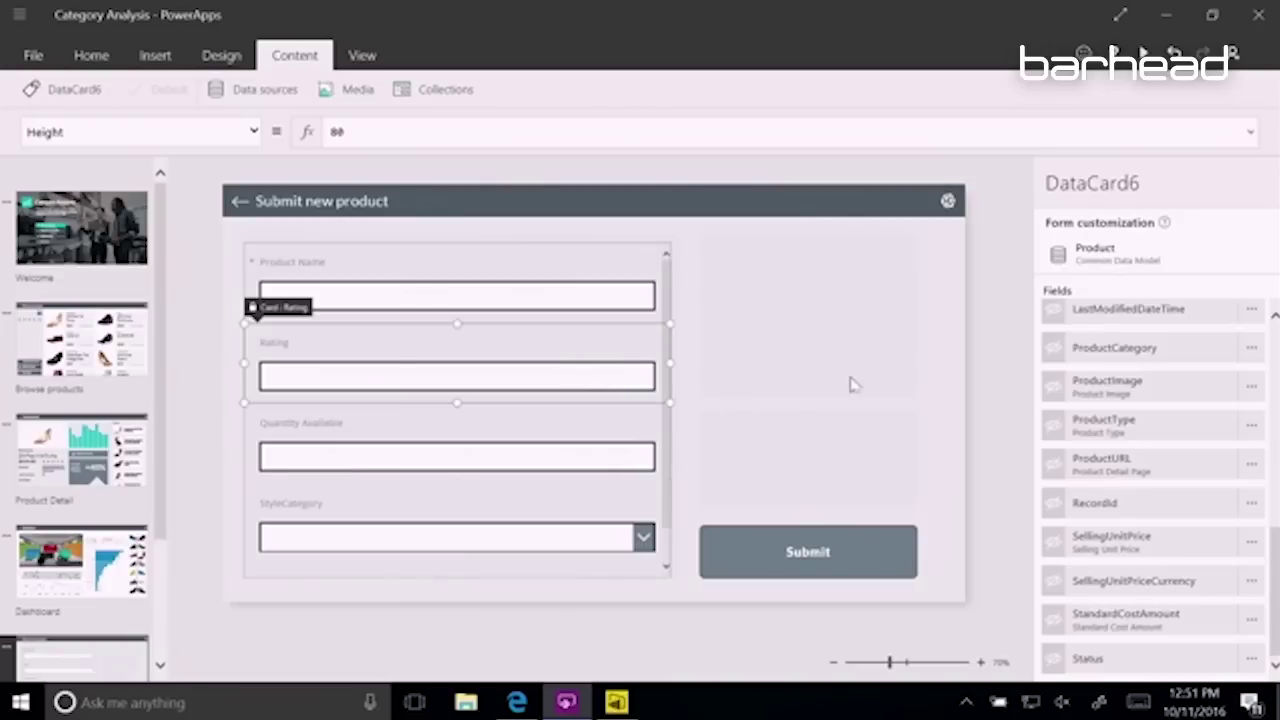
drag(1276, 596, 1276, 362)
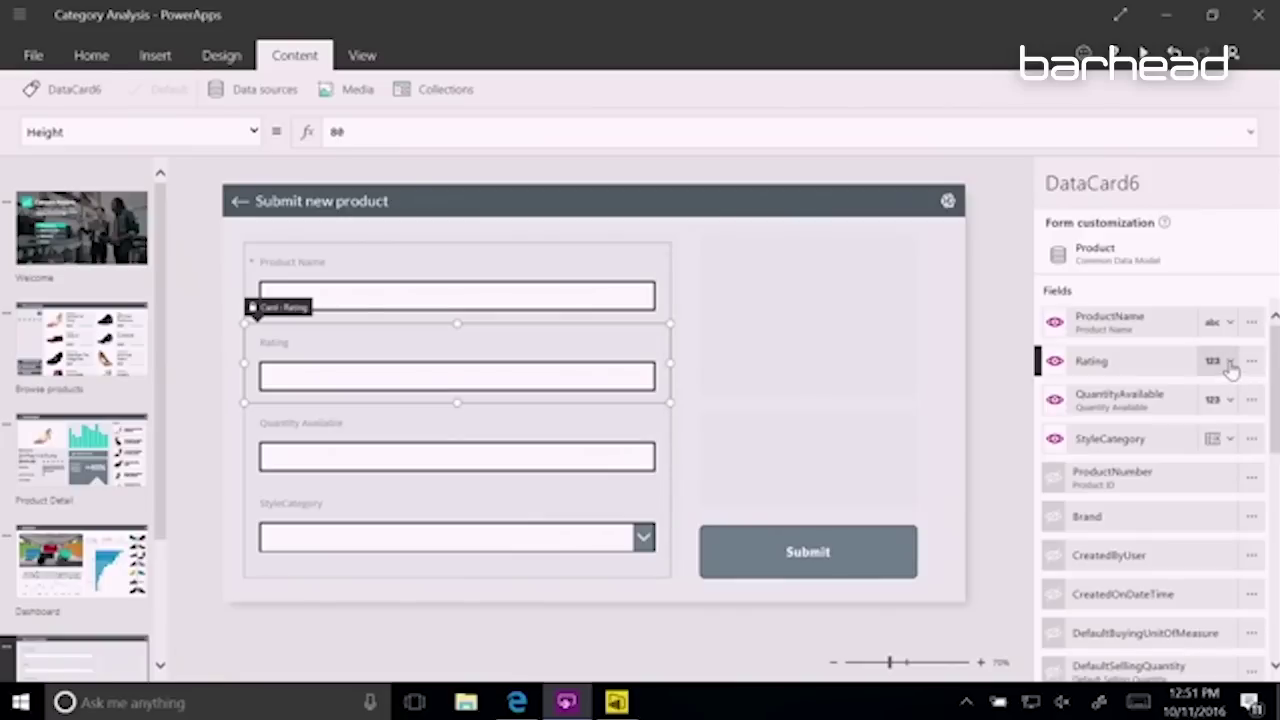
click(1231, 362)
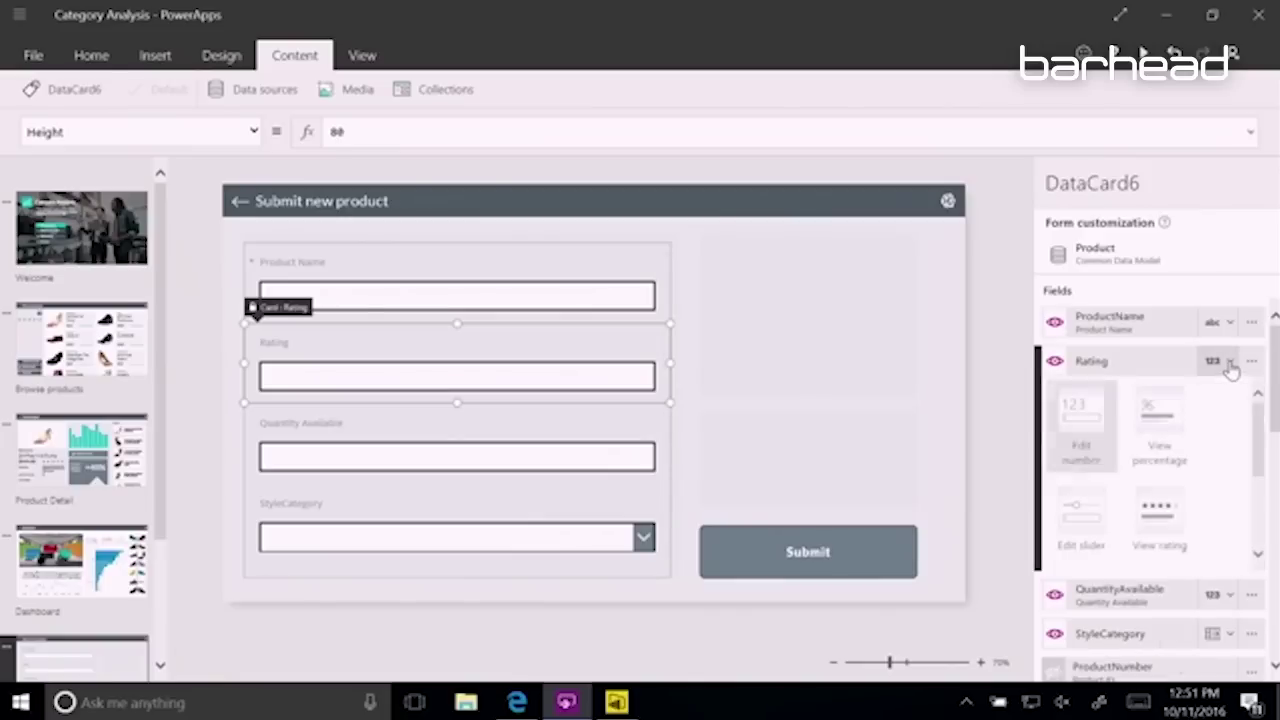
click(1160, 510)
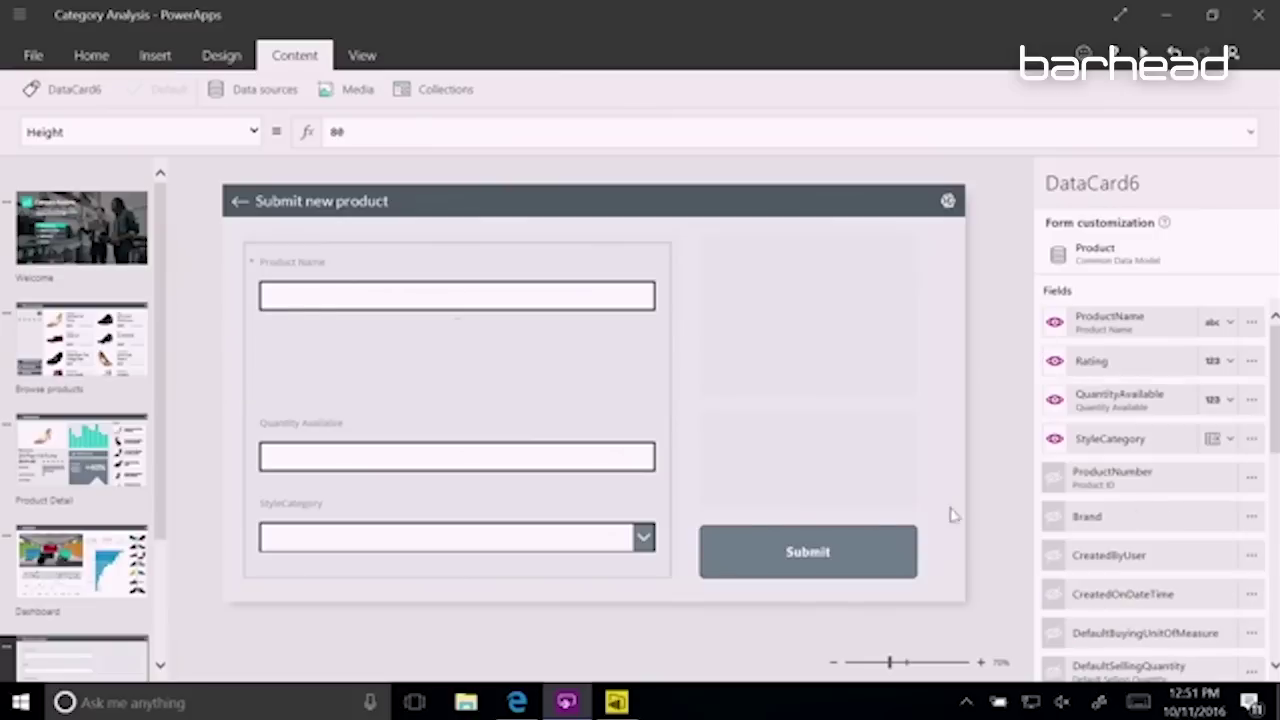
Change the QuantityAvailable card to the Edit slider layout and check the choices offered by the StyleCategory field
click(546, 465)
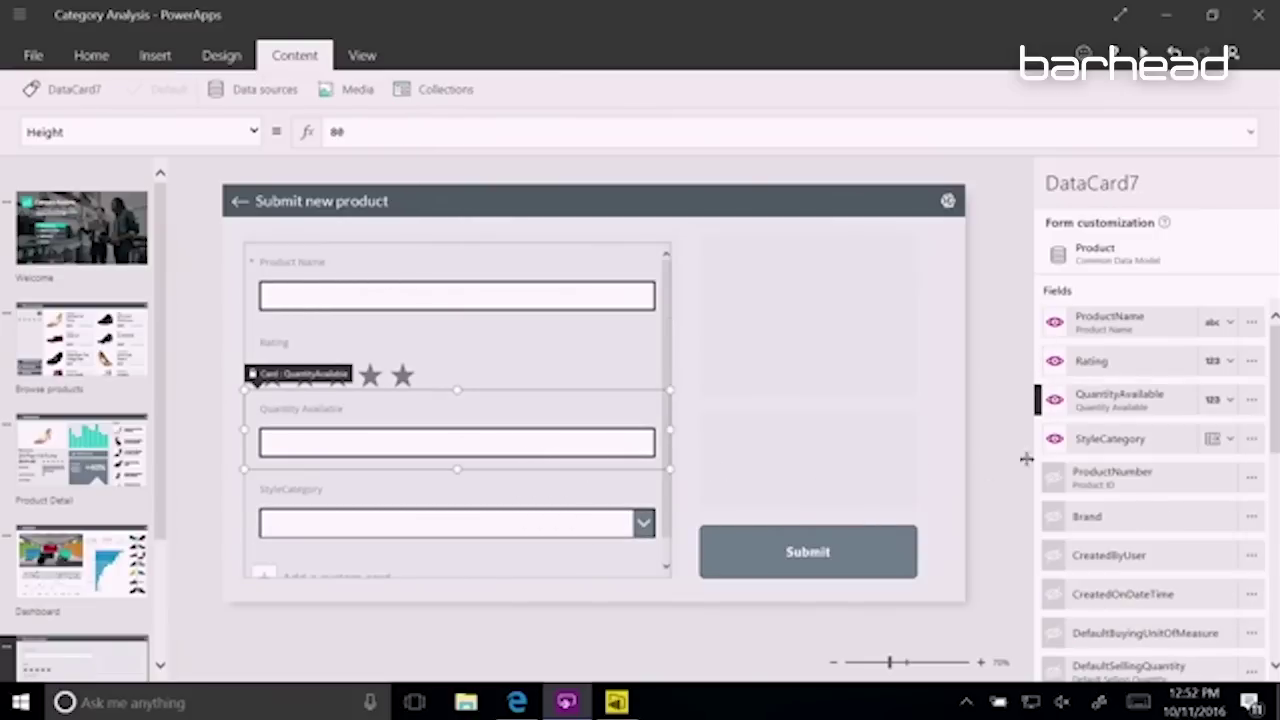
click(1213, 400)
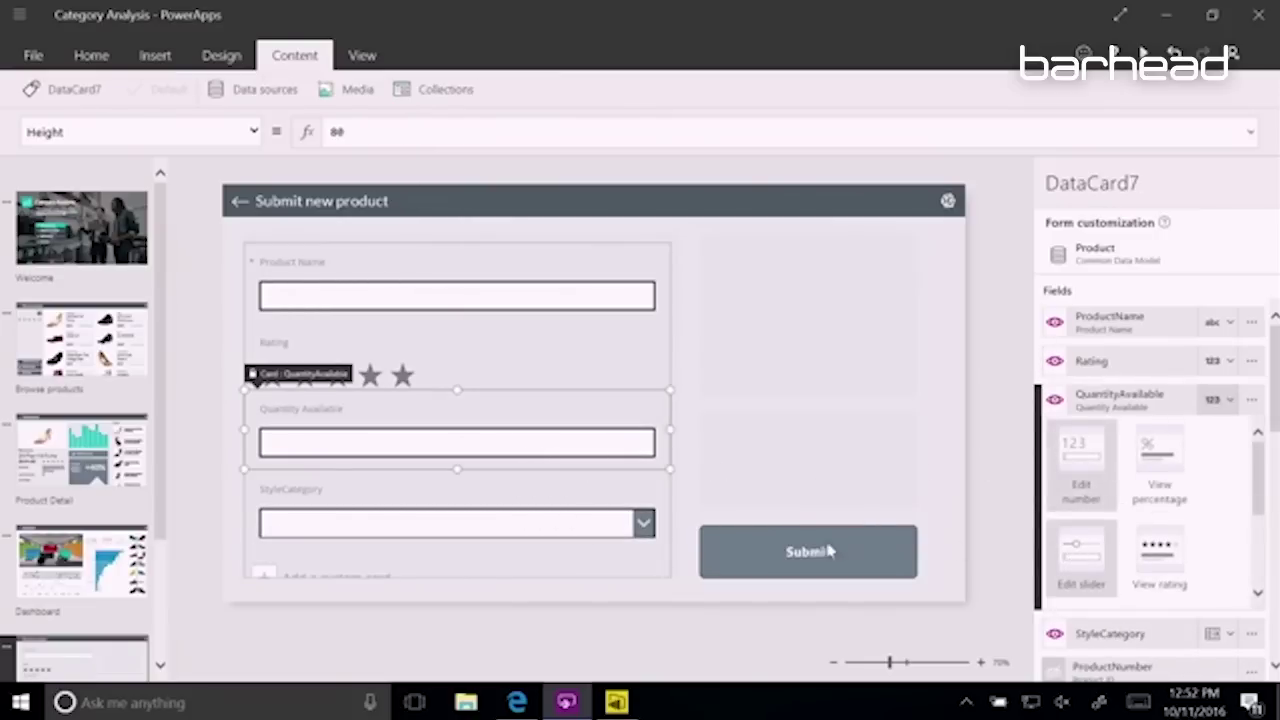
click(645, 535)
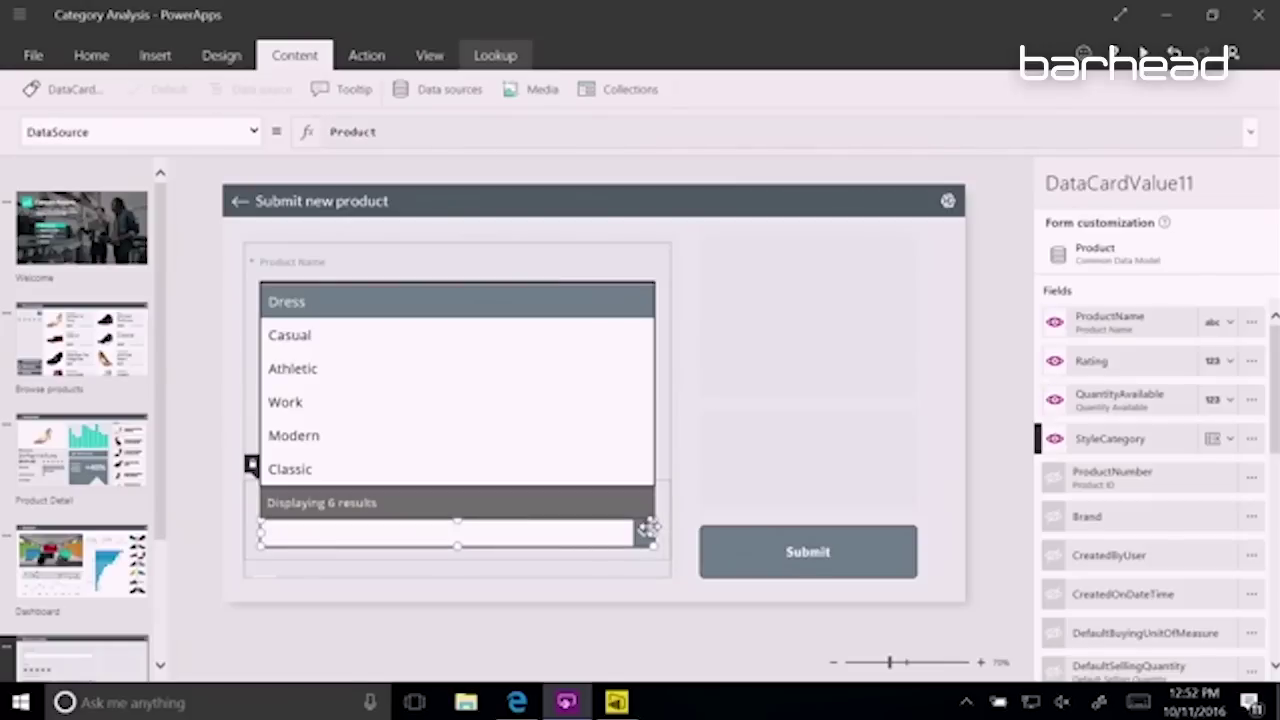
click(924, 477)
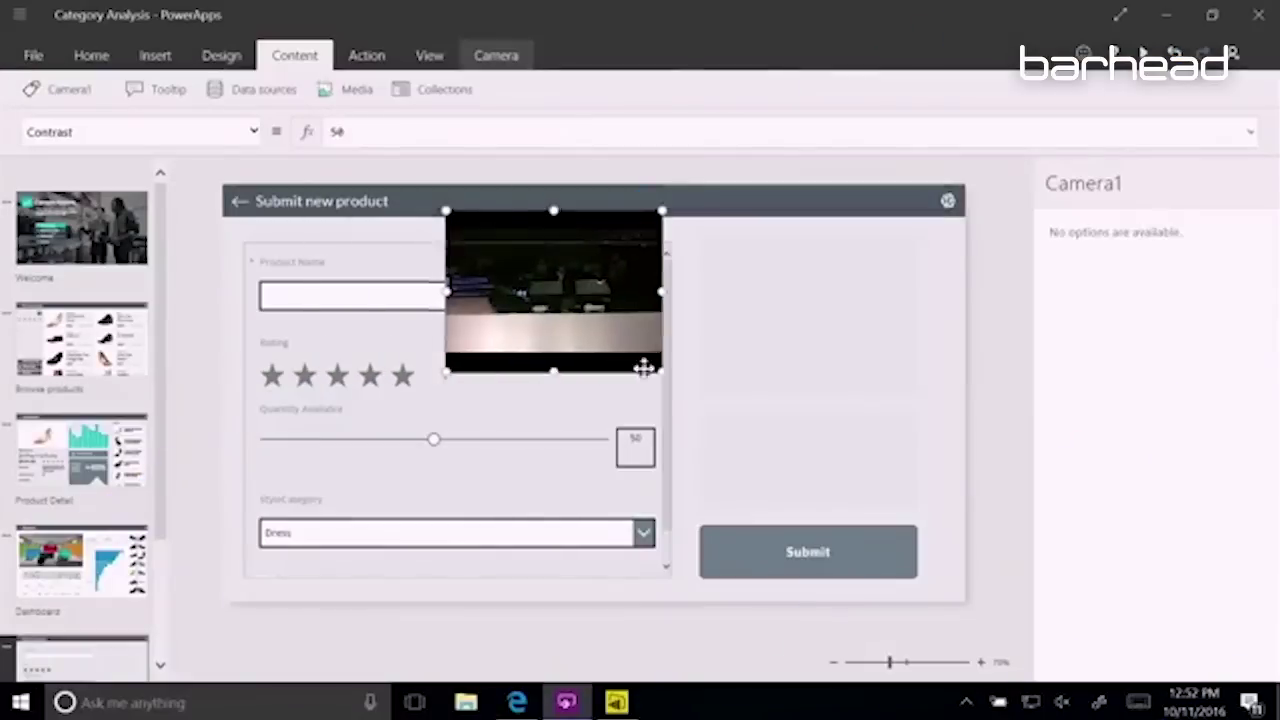
Fit a camera control into the upper blank area beside the form, above the Submit button
drag(929, 400, 882, 406)
drag(911, 321, 916, 321)
click(949, 457)
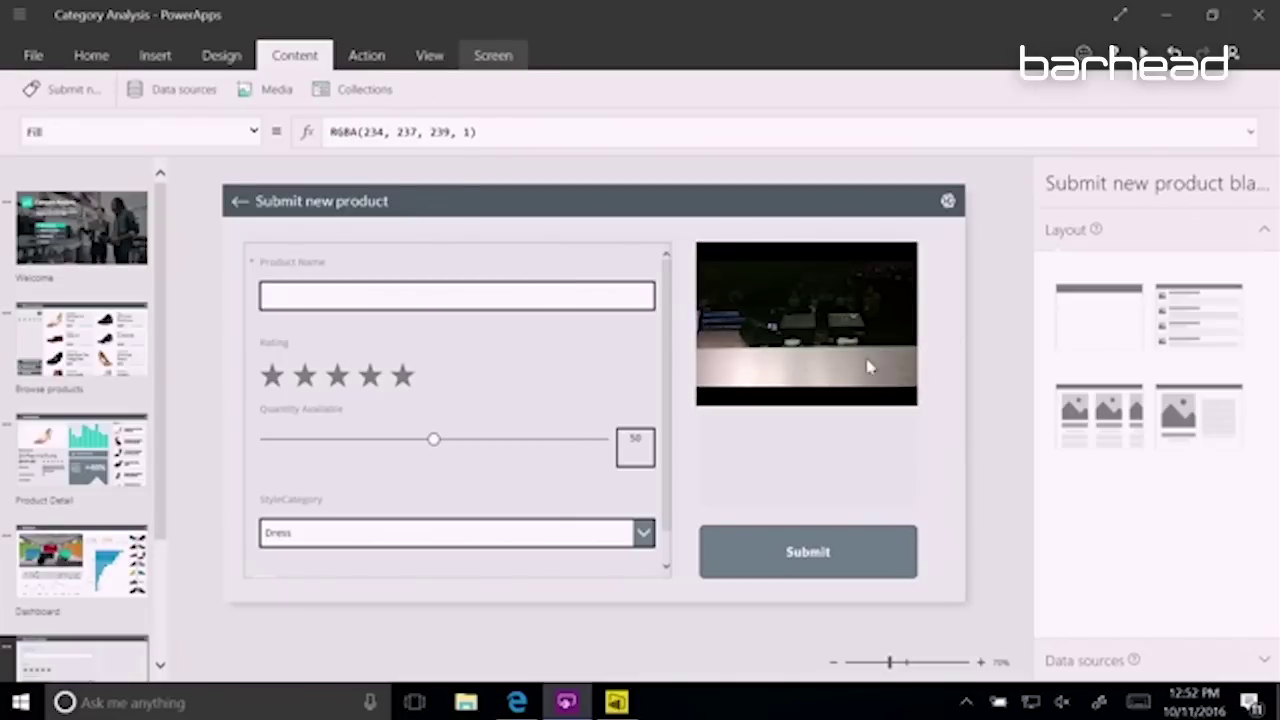
Insert a horizontal image-only gallery and fit it into the space between the camera and the Submit button
click(155, 55)
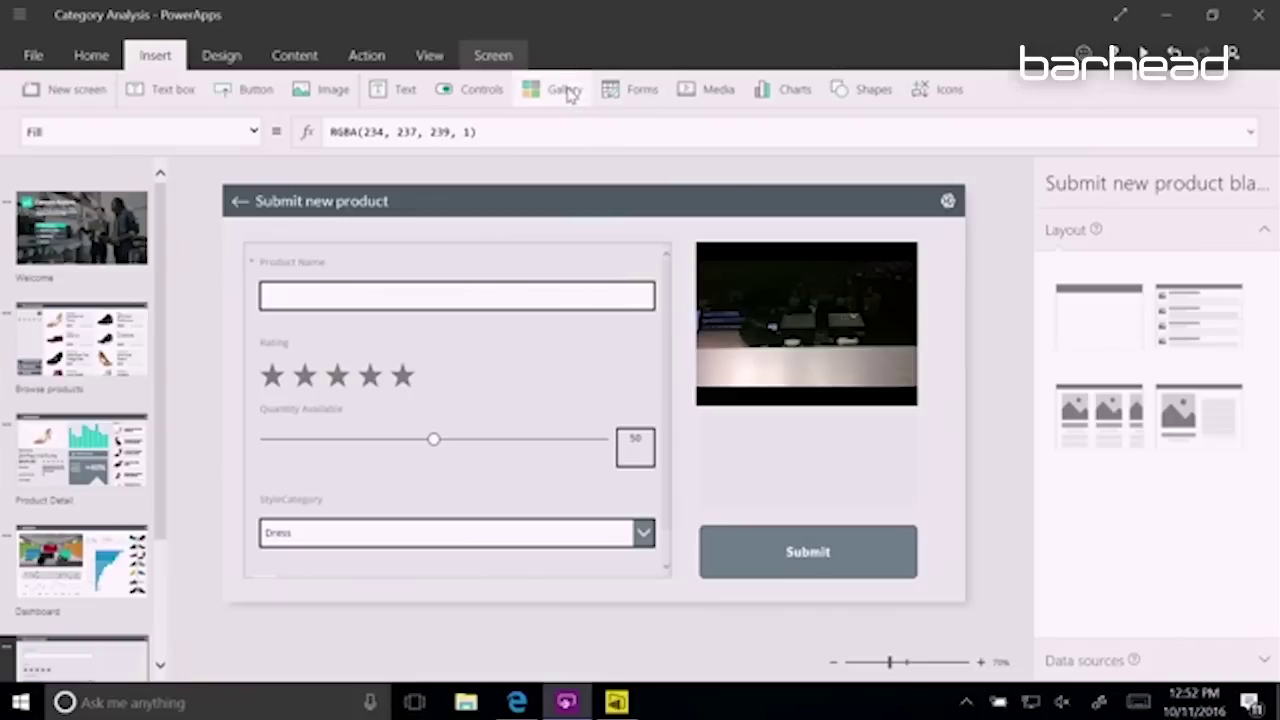
click(565, 91)
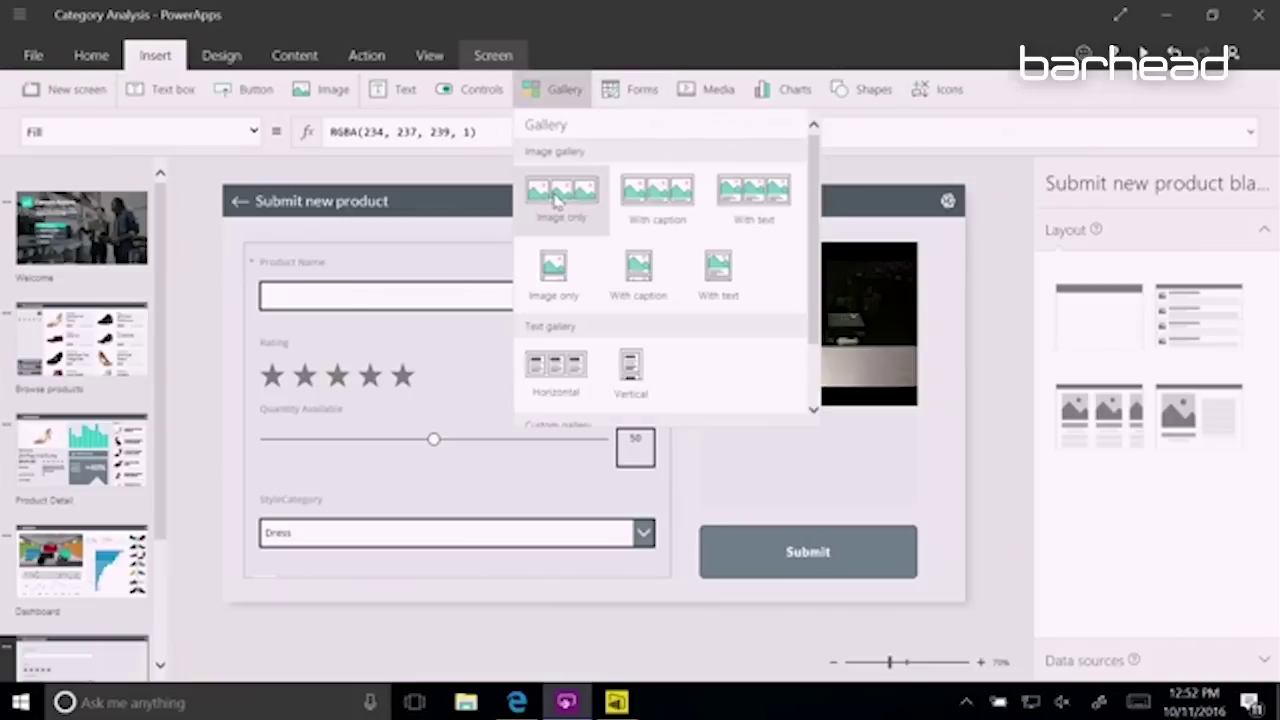
click(558, 200)
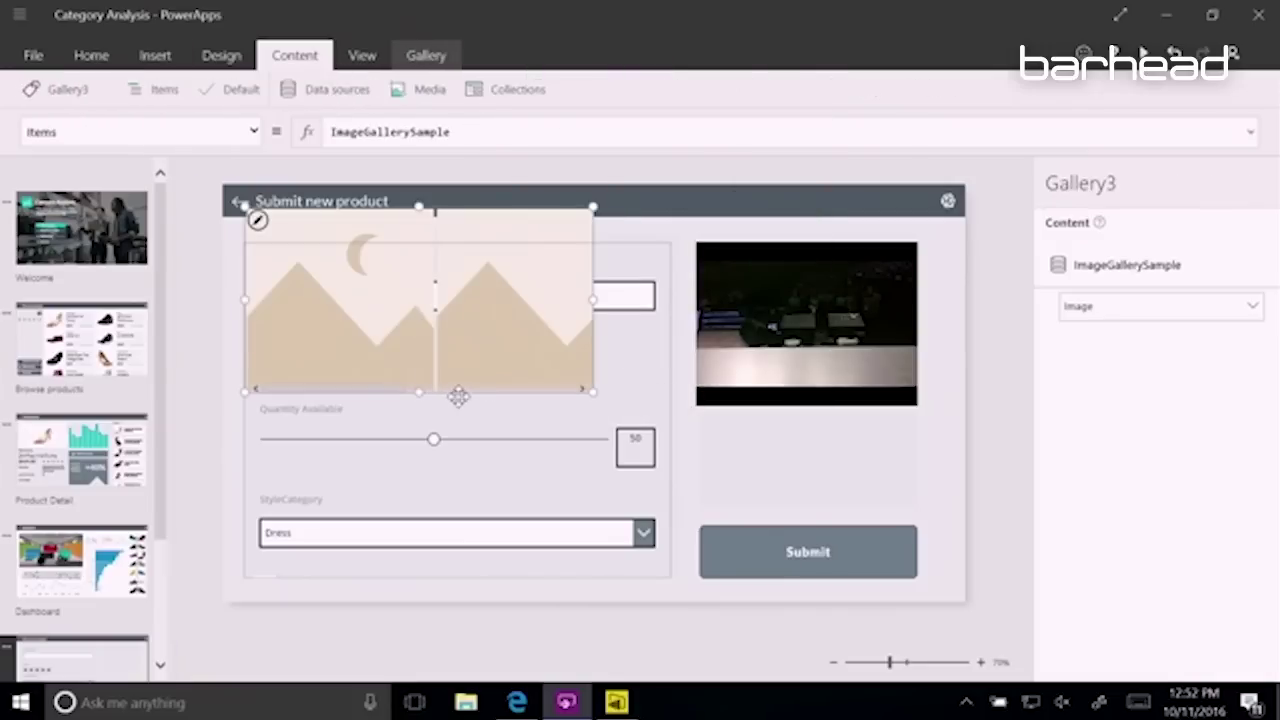
drag(457, 391, 889, 603)
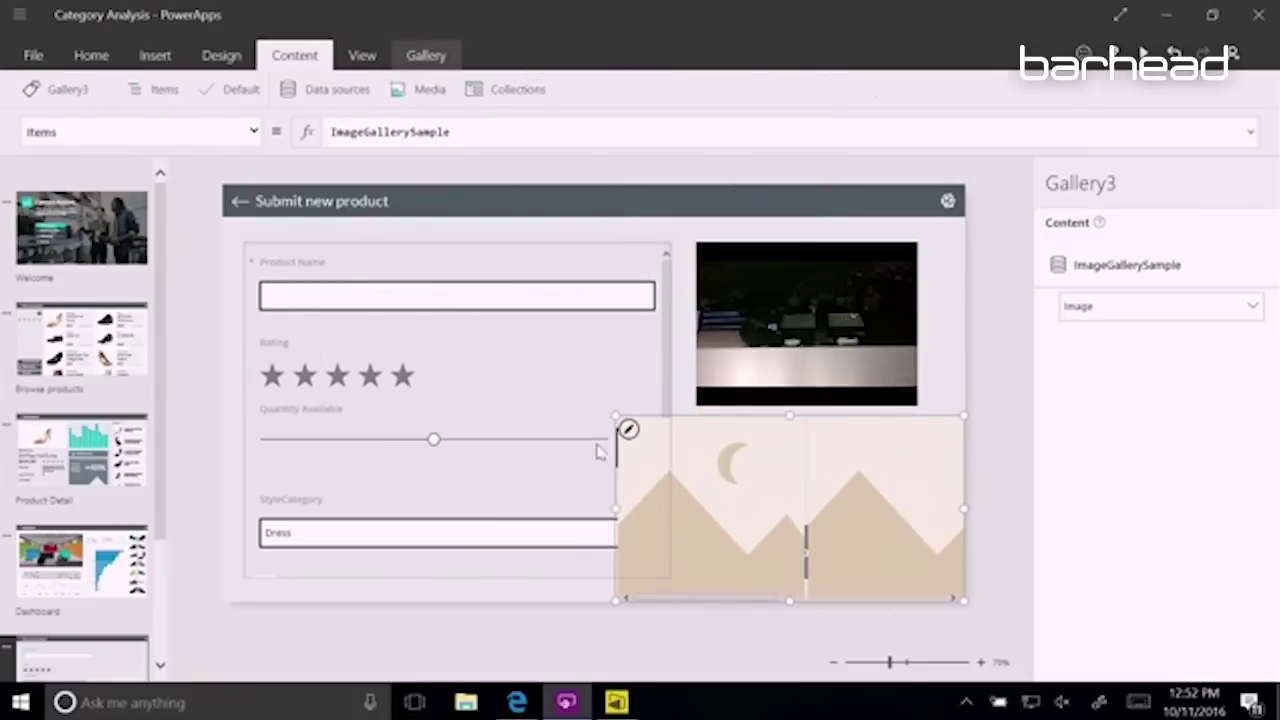
drag(622, 414, 700, 425)
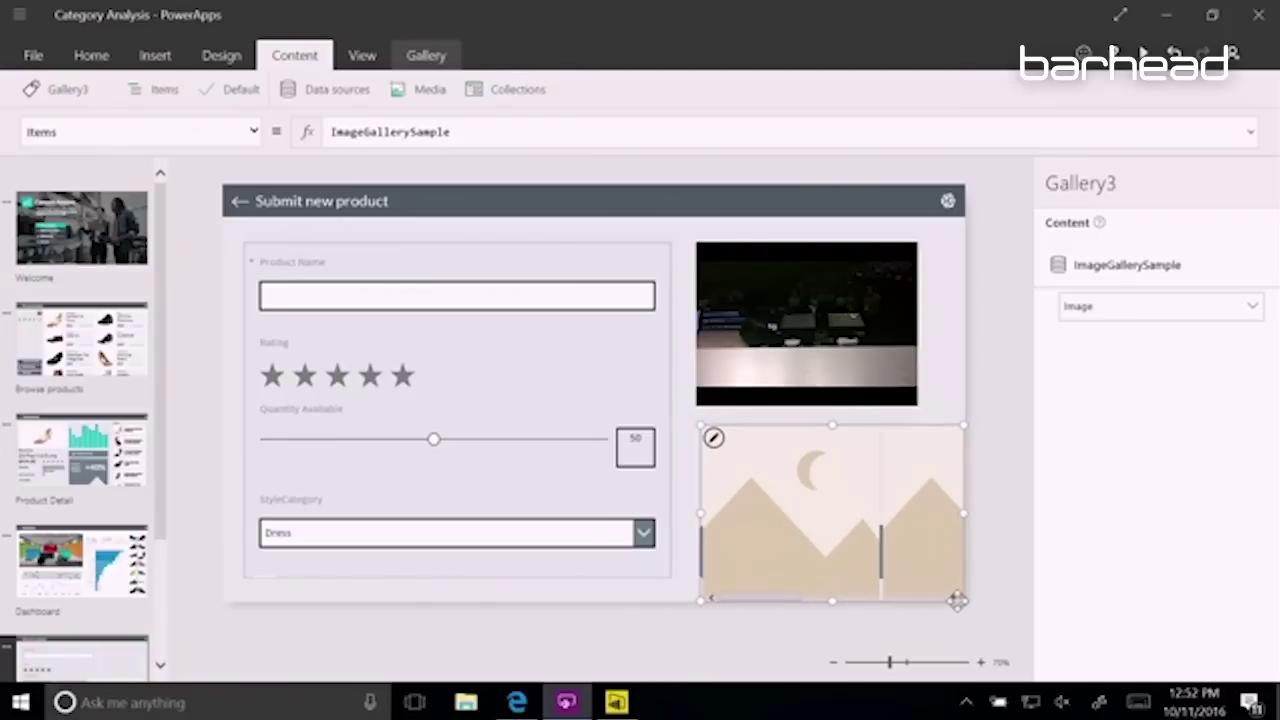
drag(958, 585, 920, 514)
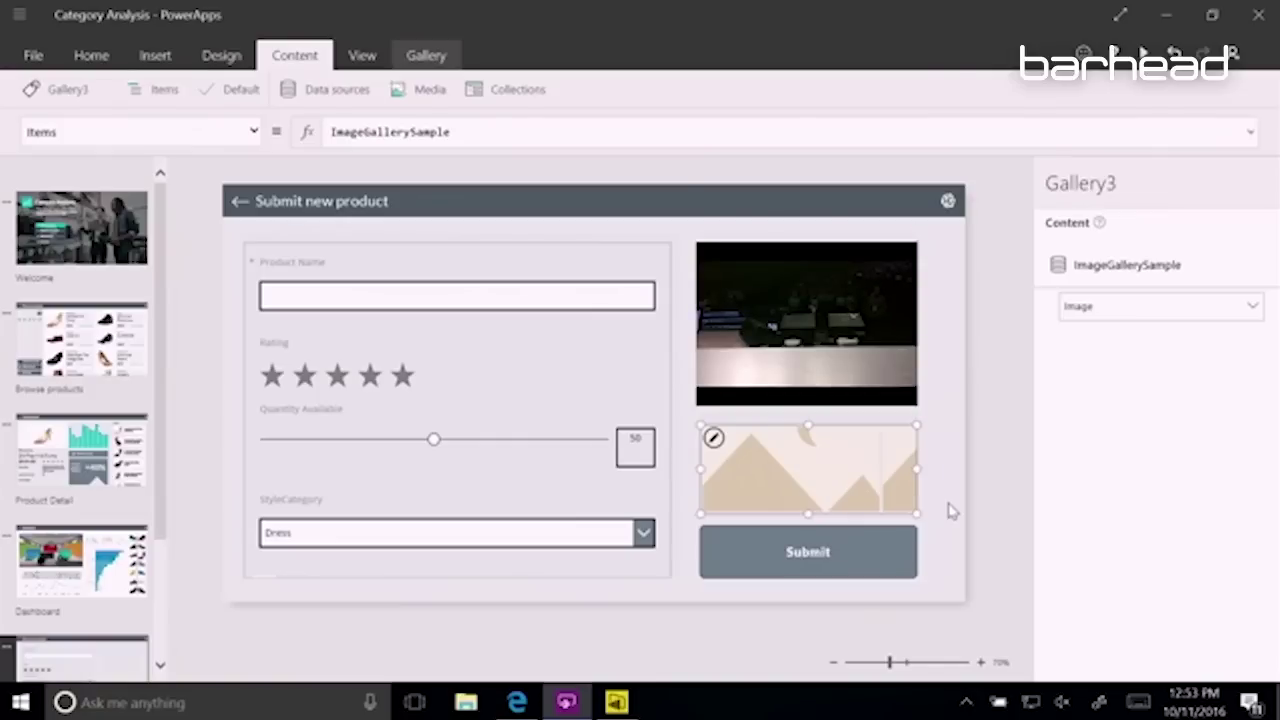
Begin a Collect formula in the camera's OnSelect property, replacing false and giving Photos as the collection
click(843, 345)
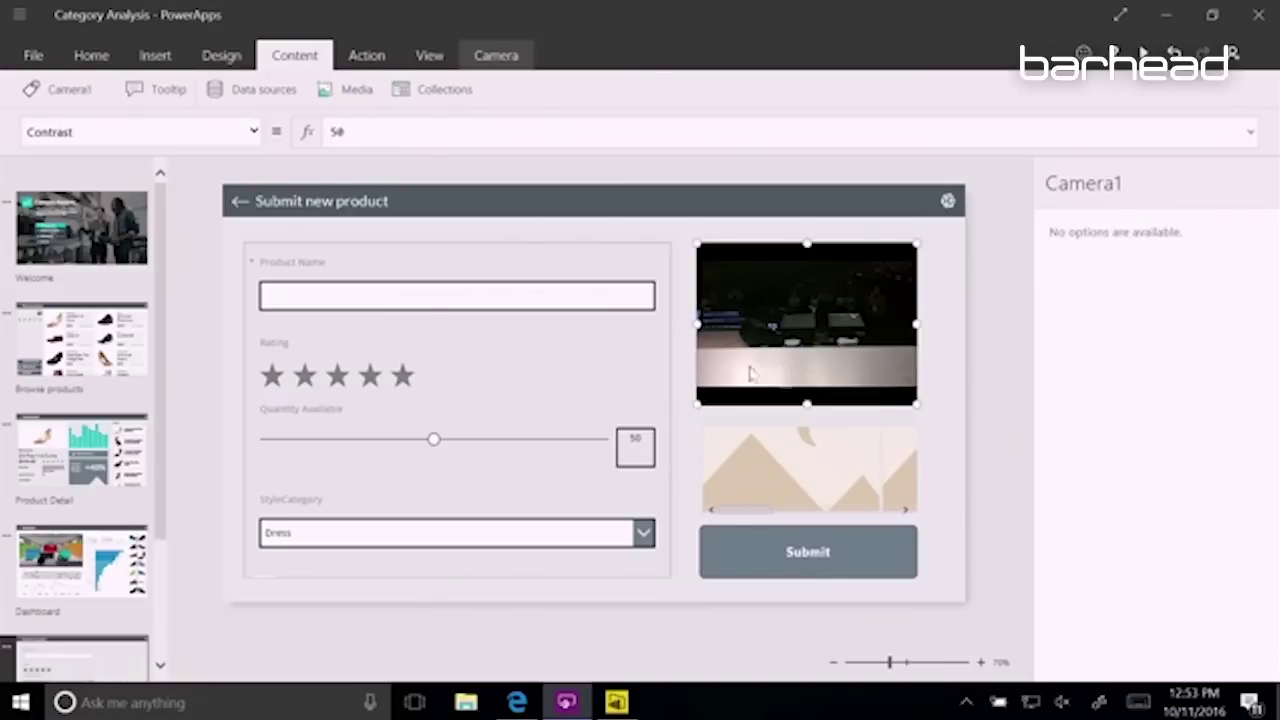
drag(189, 137, 14, 143)
text(on)
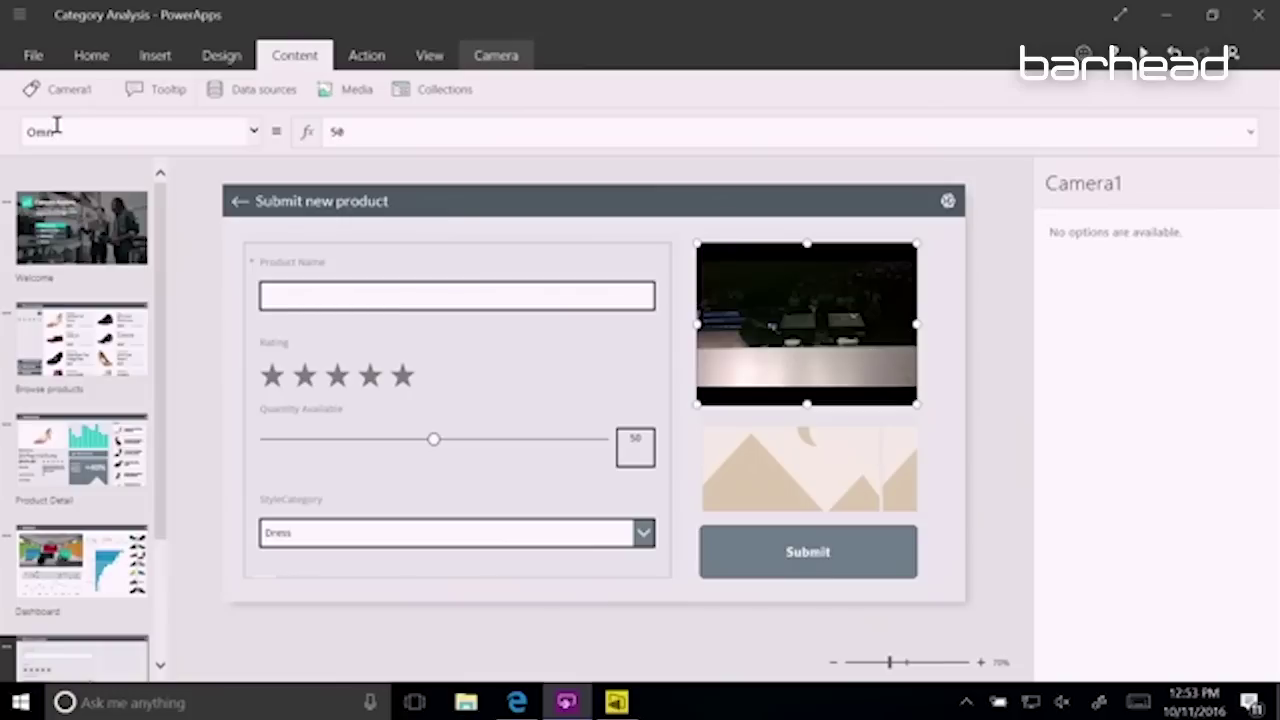
text(n)
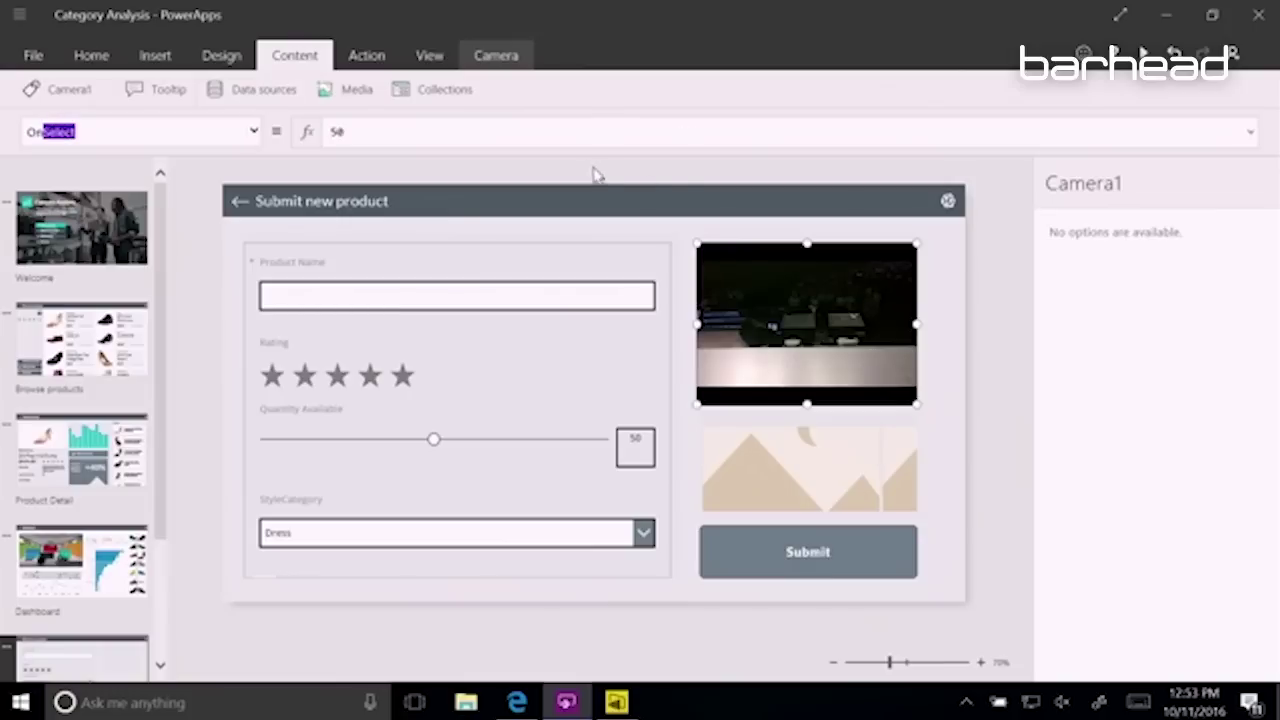
click(540, 134)
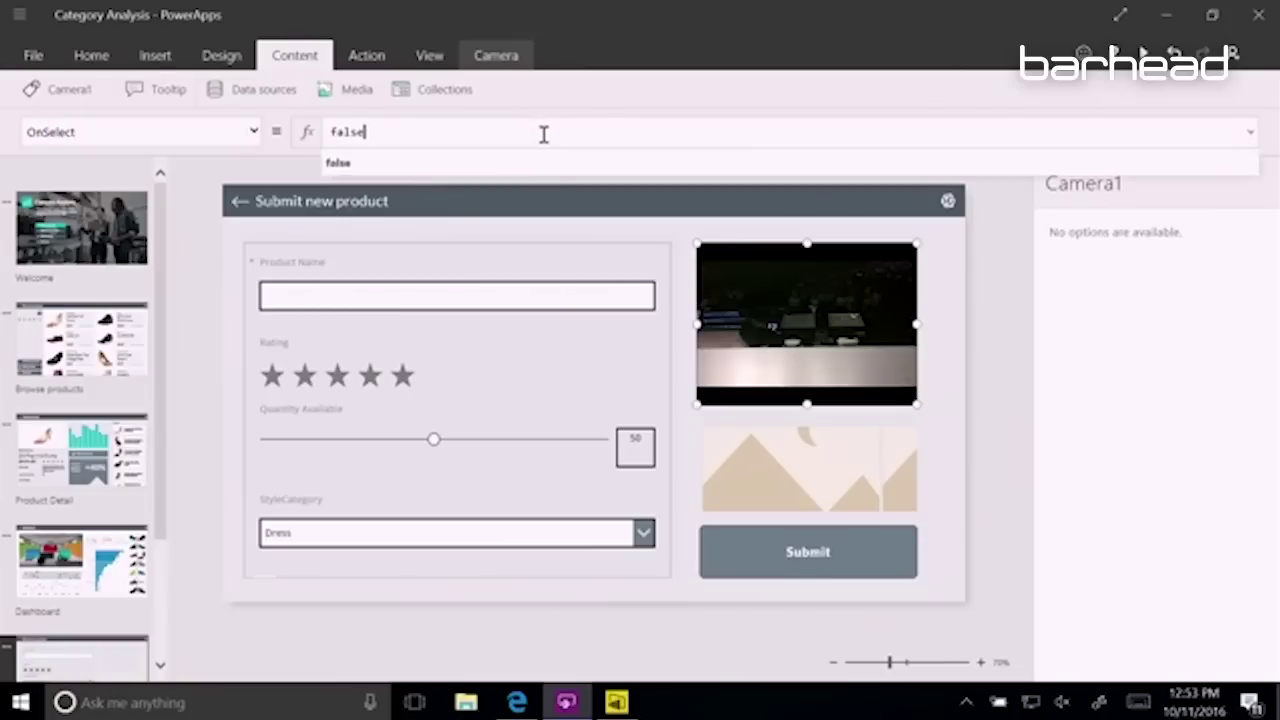
drag(483, 131, 280, 131)
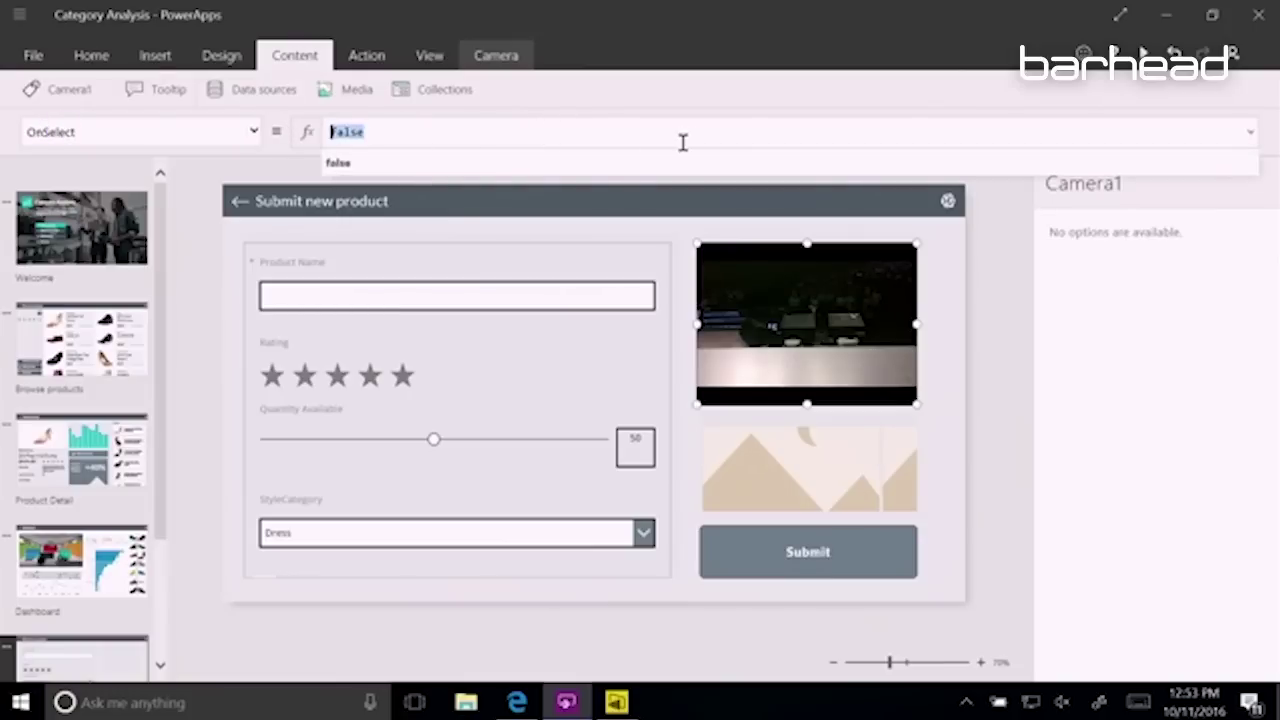
text(Collect((ph)
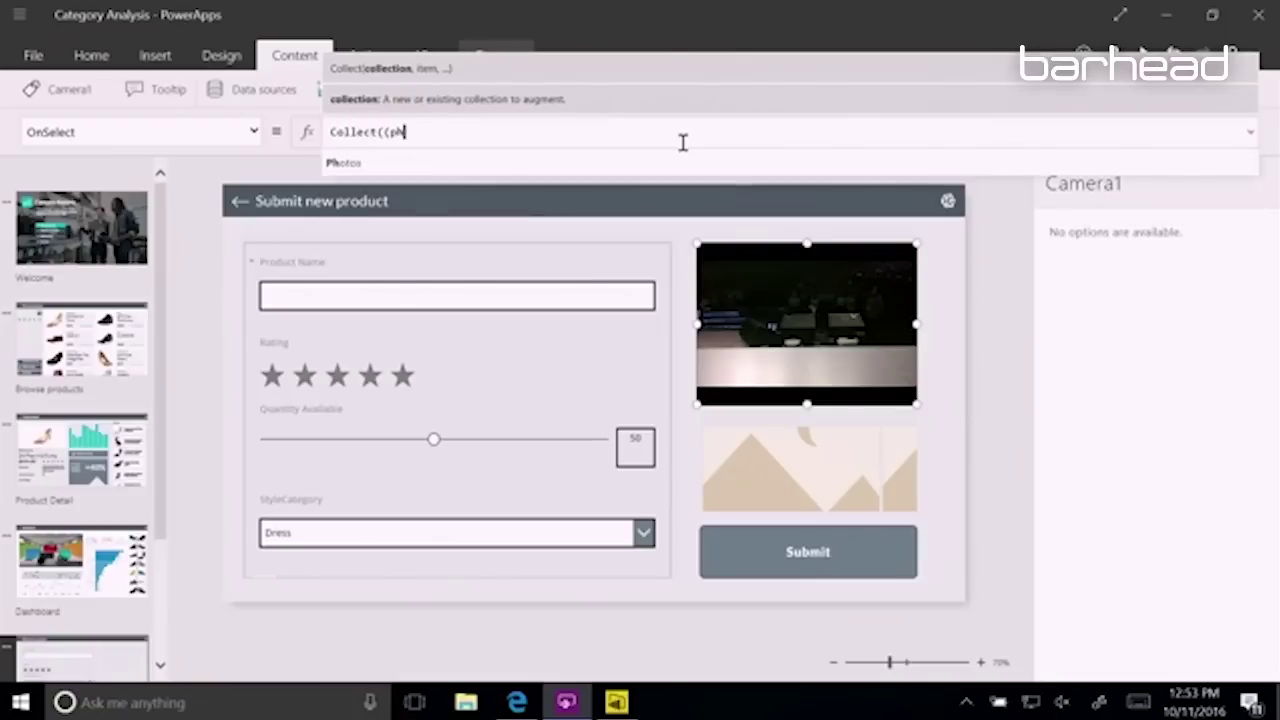
key(Tab)
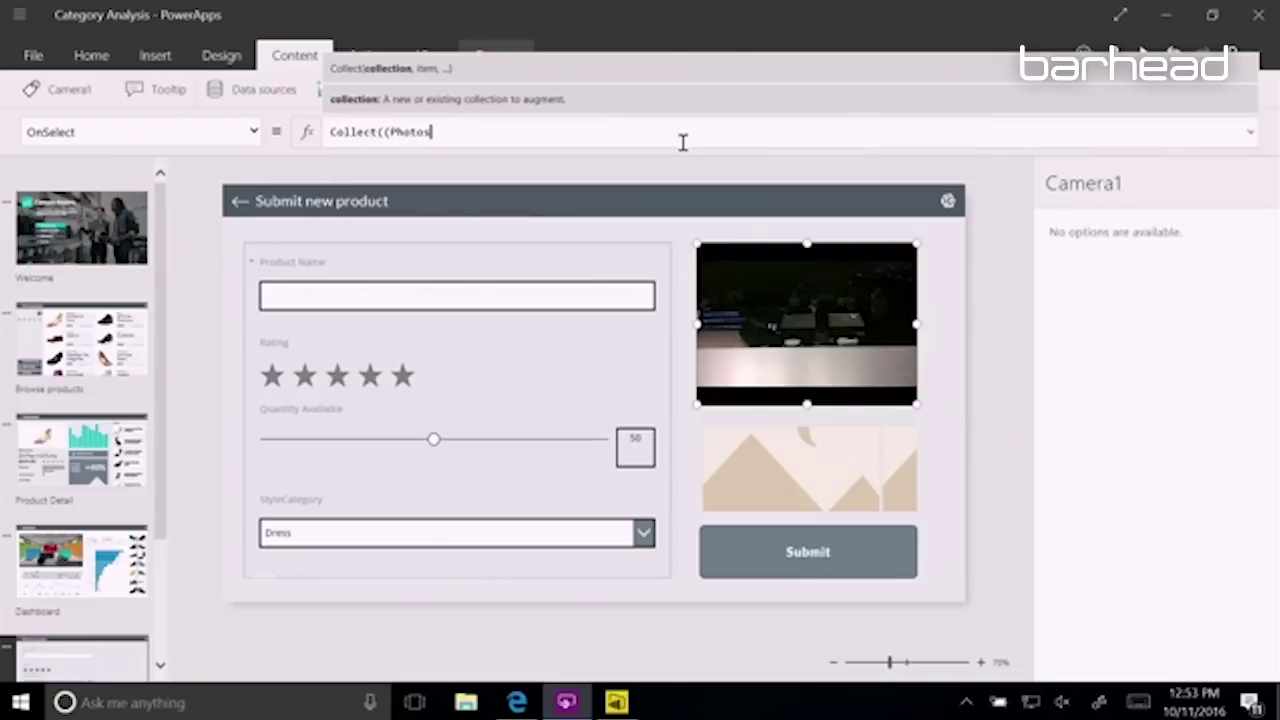
text(,)
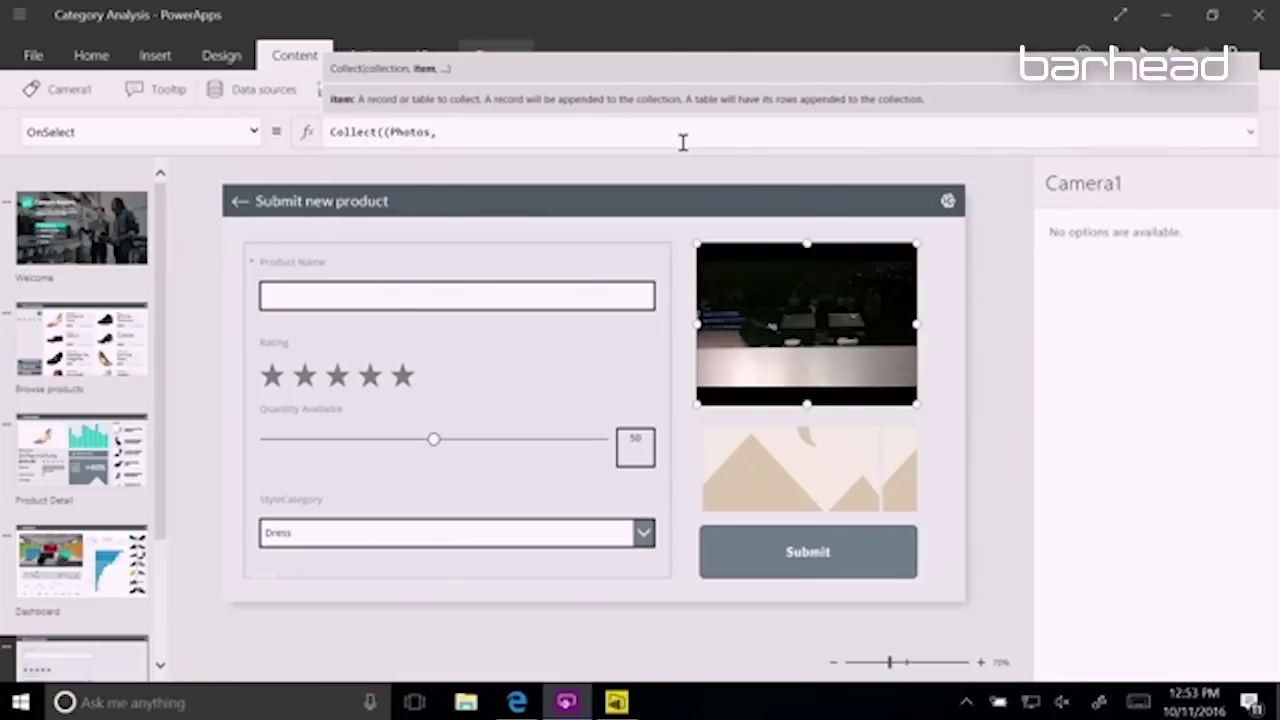
Add Camera1.Photo as the item to collect and close the camera's Collect formula
text( cam)
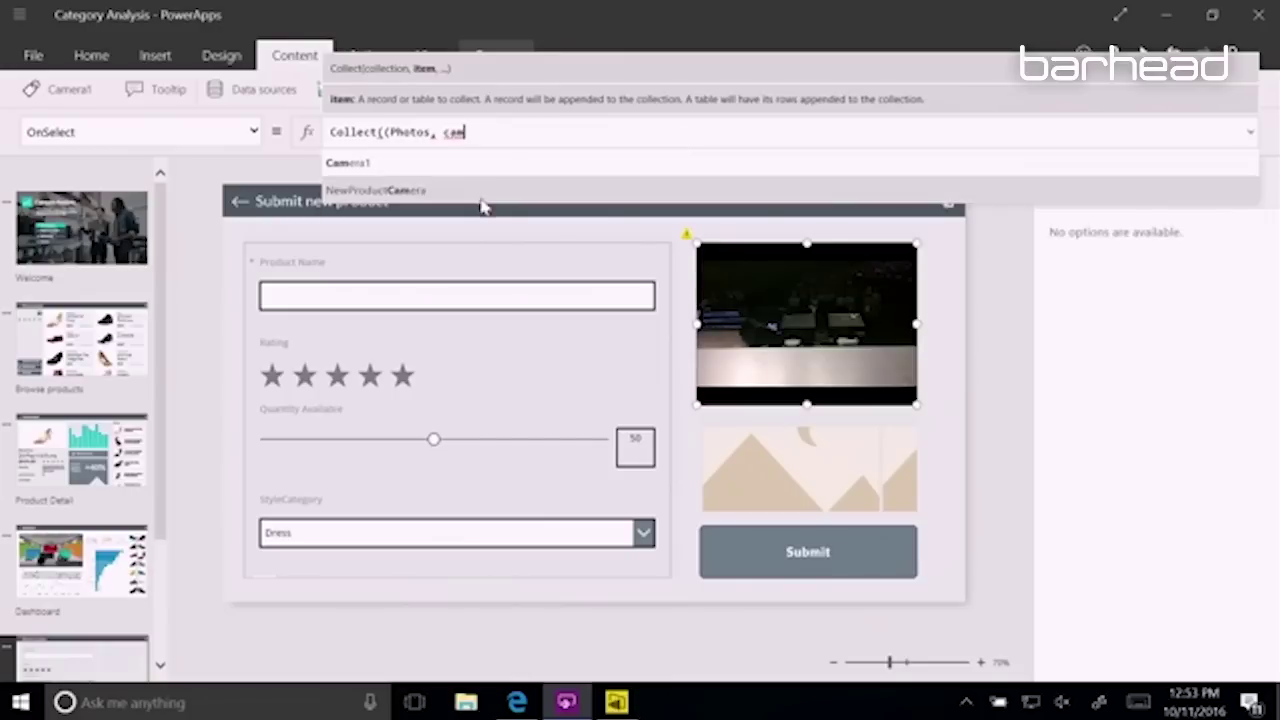
click(372, 163)
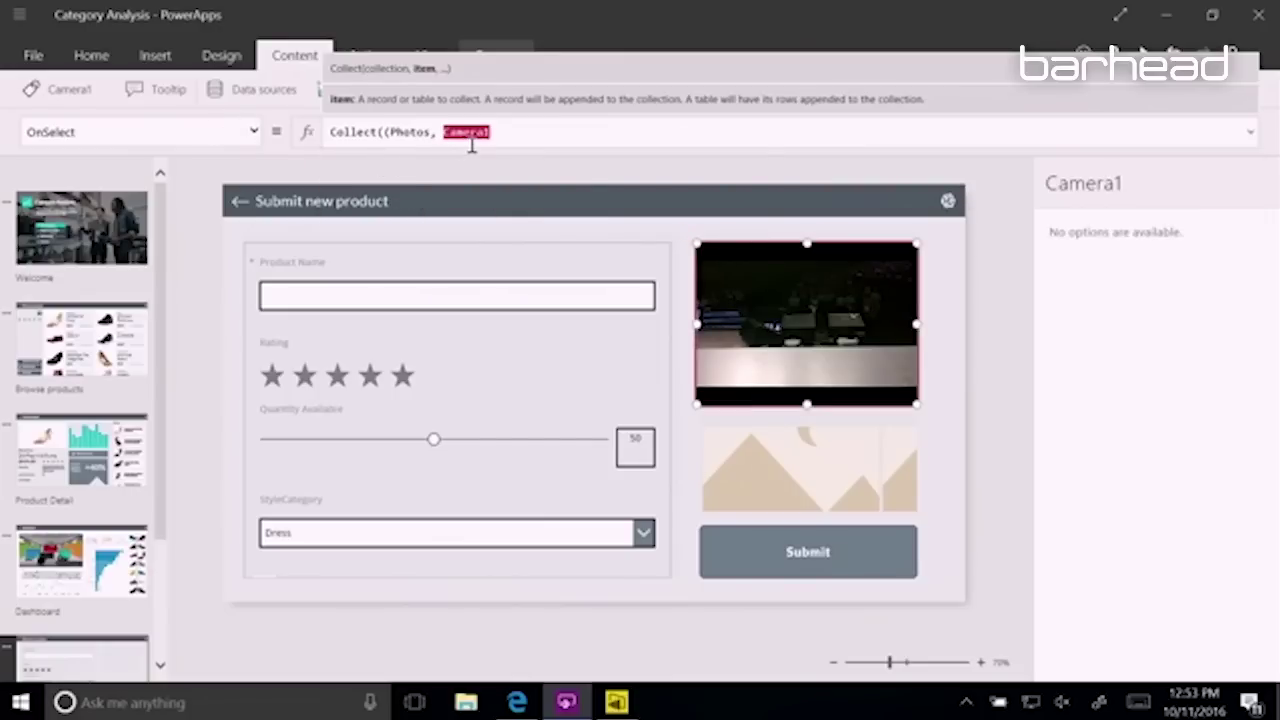
click(534, 138)
text(.ph)
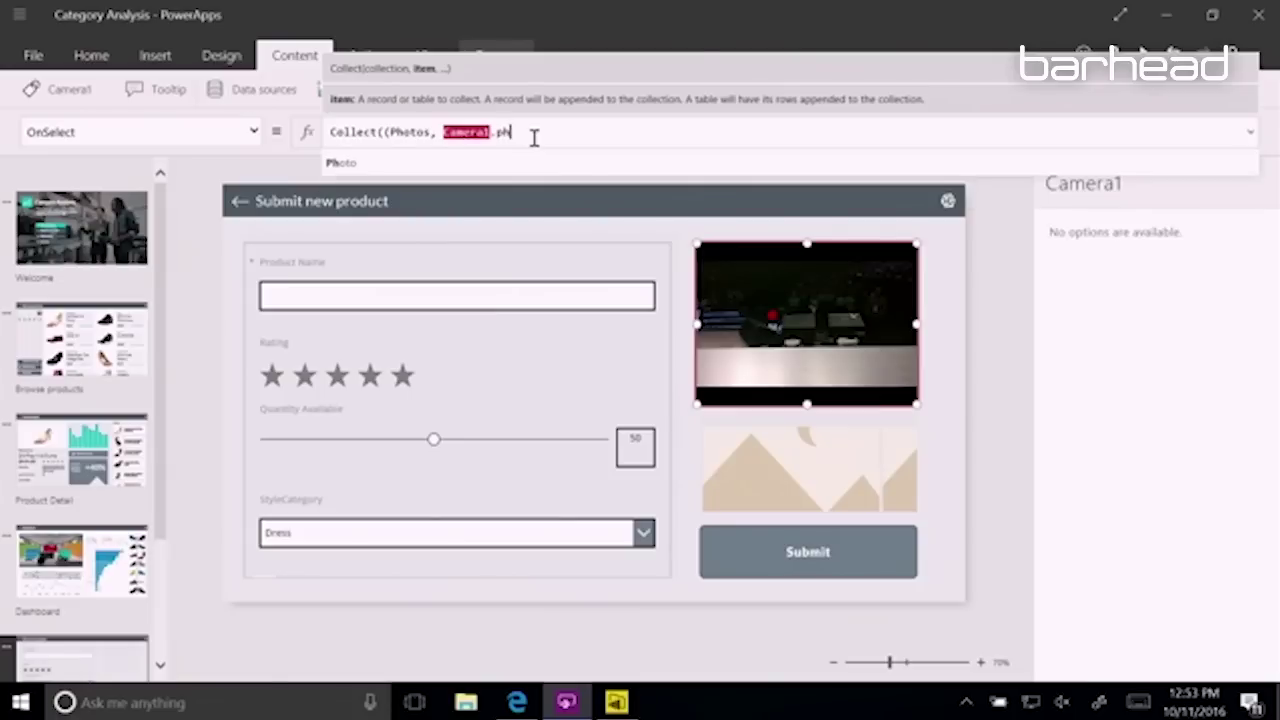
key(Tab)
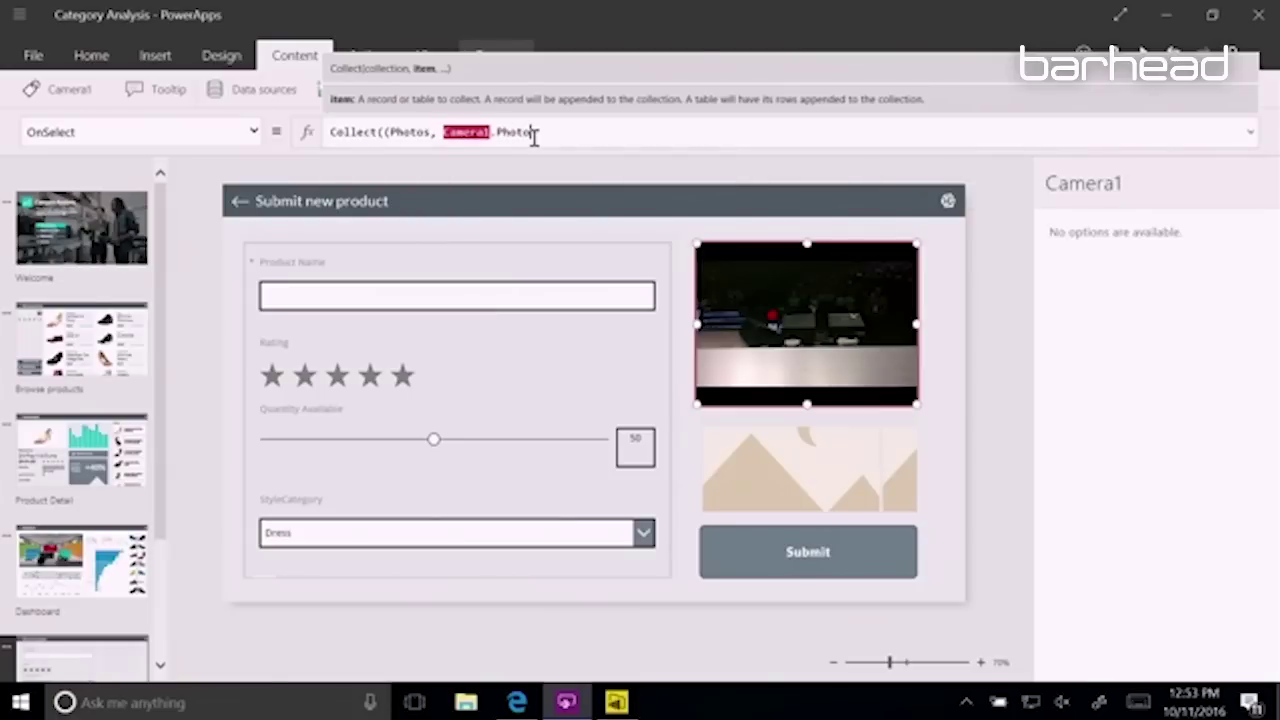
text())
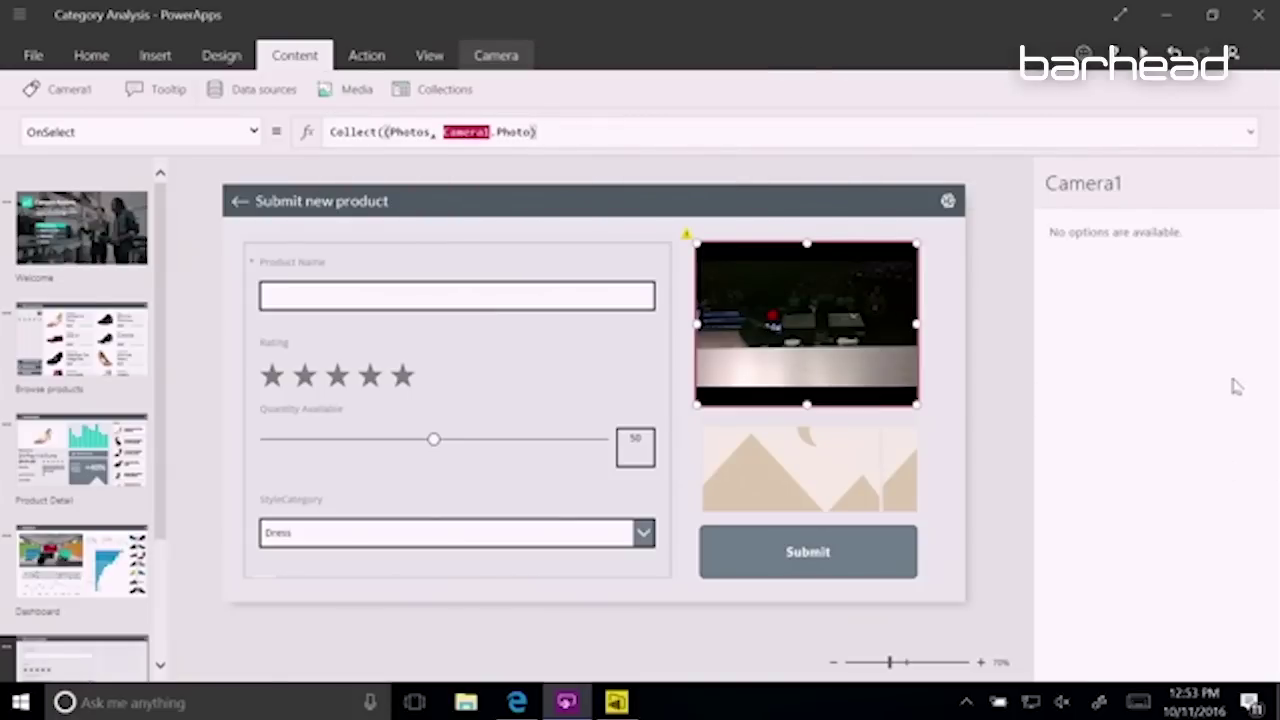
Bind the image gallery above the Submit button to the Photos collection, with Url as its image field
click(808, 472)
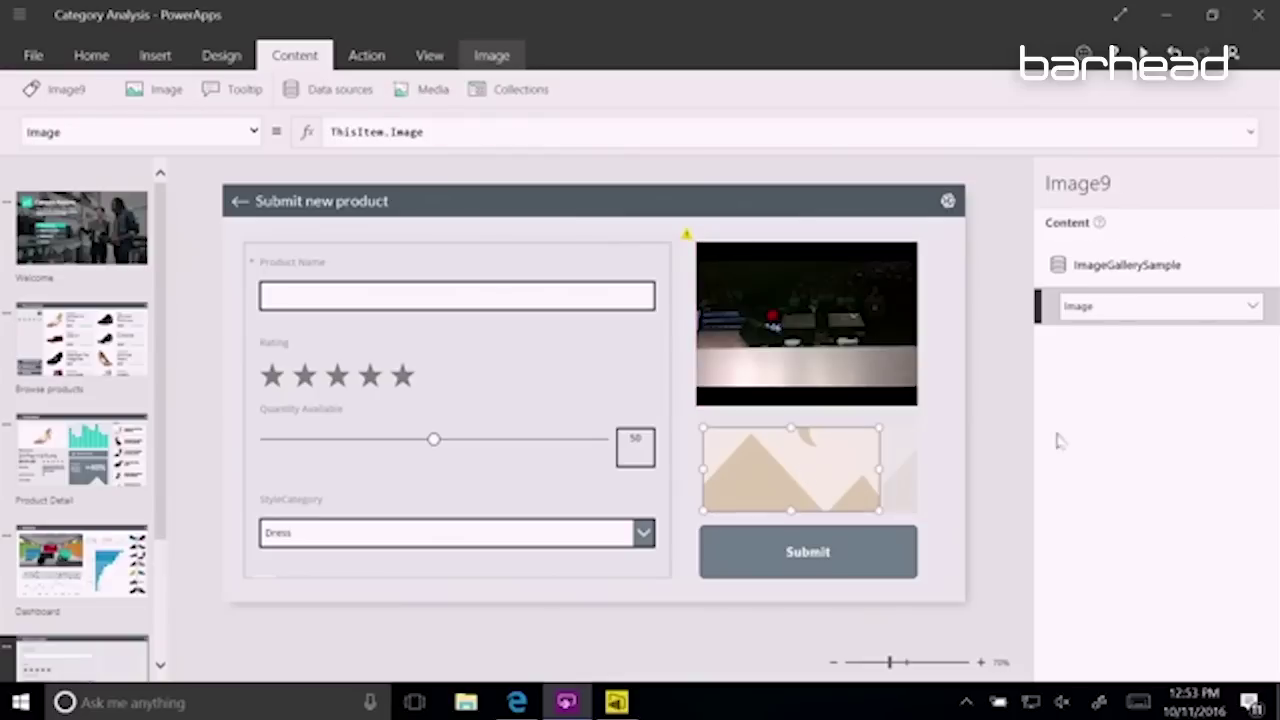
click(1063, 268)
click(1084, 360)
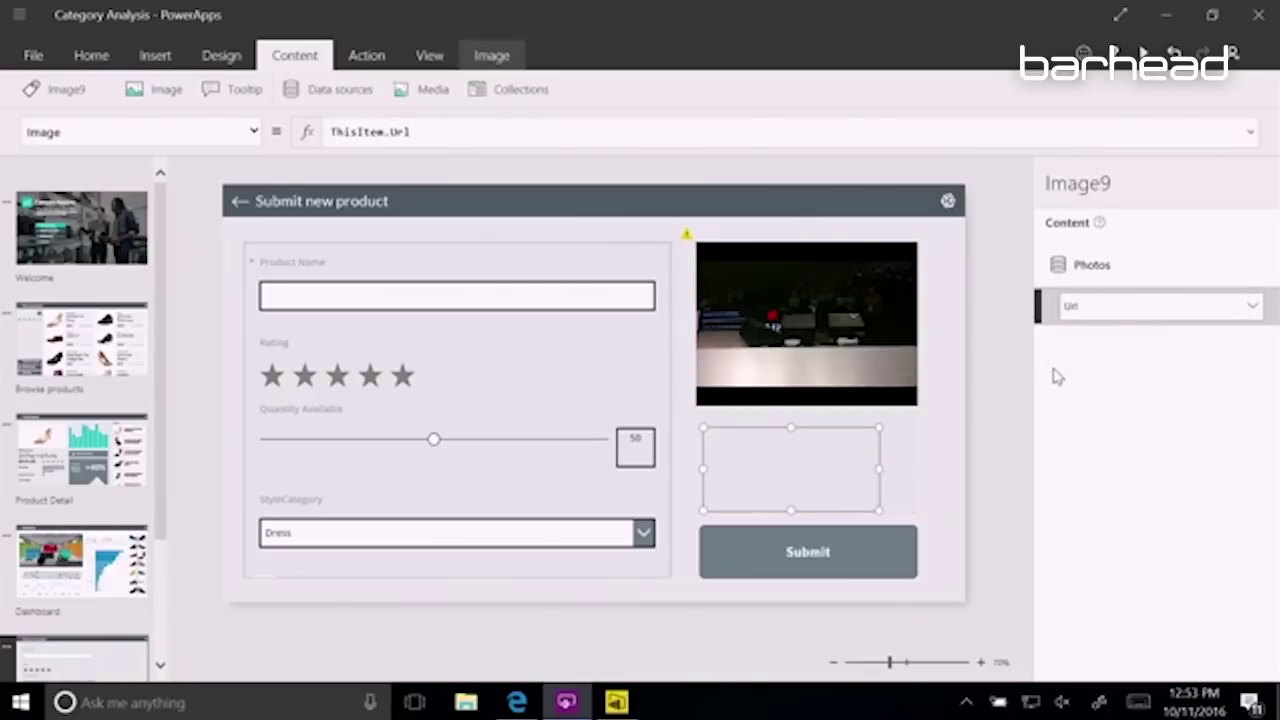
Correct the camera's OnSelect formula to read Collect(Photos, Camera1.Photo) by removing the extra opening parenthesis
click(816, 313)
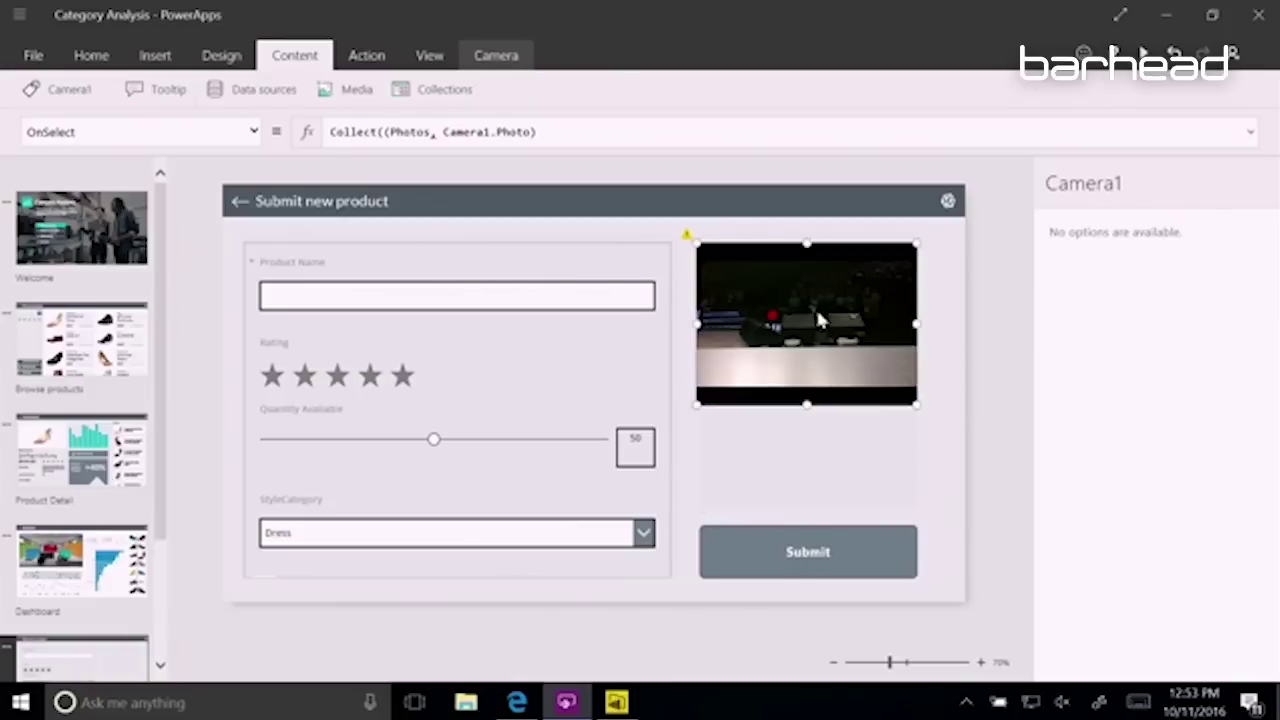
click(843, 434)
click(840, 309)
click(438, 131)
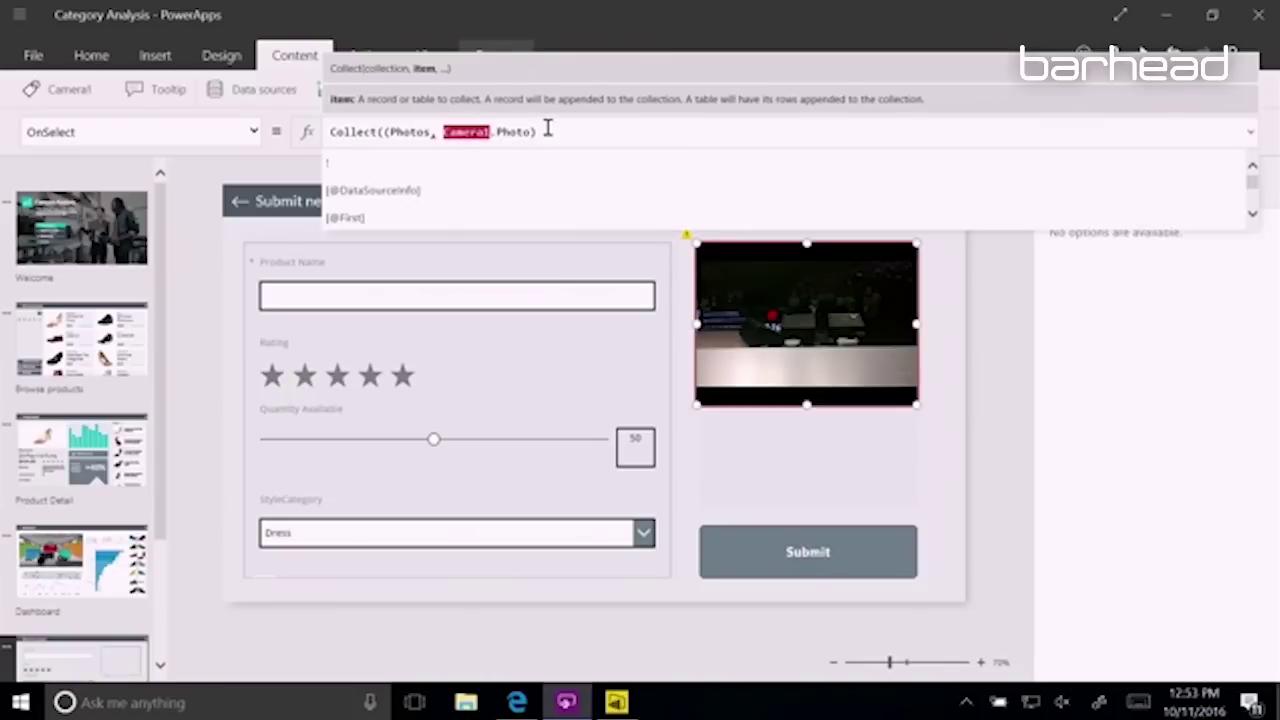
key(BackSpace)
text(,)
click(593, 132)
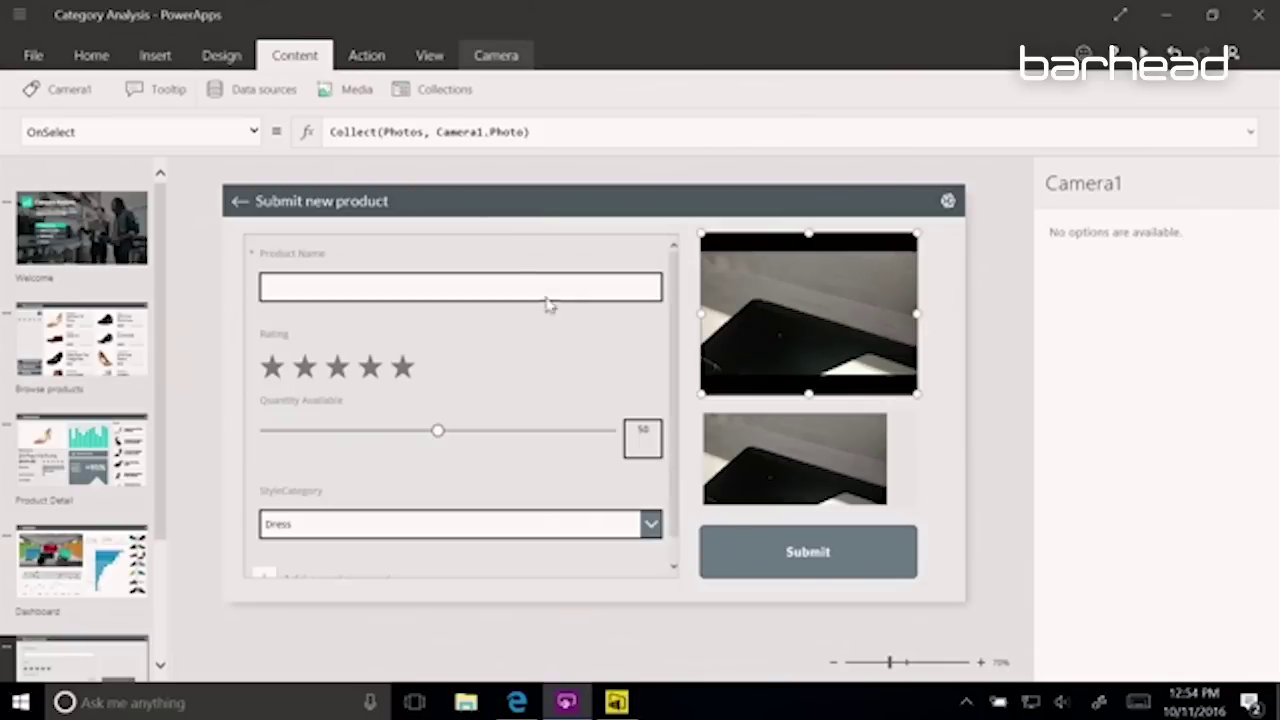
Preview the app from its Welcome screen and go to Submit a new product
click(84, 242)
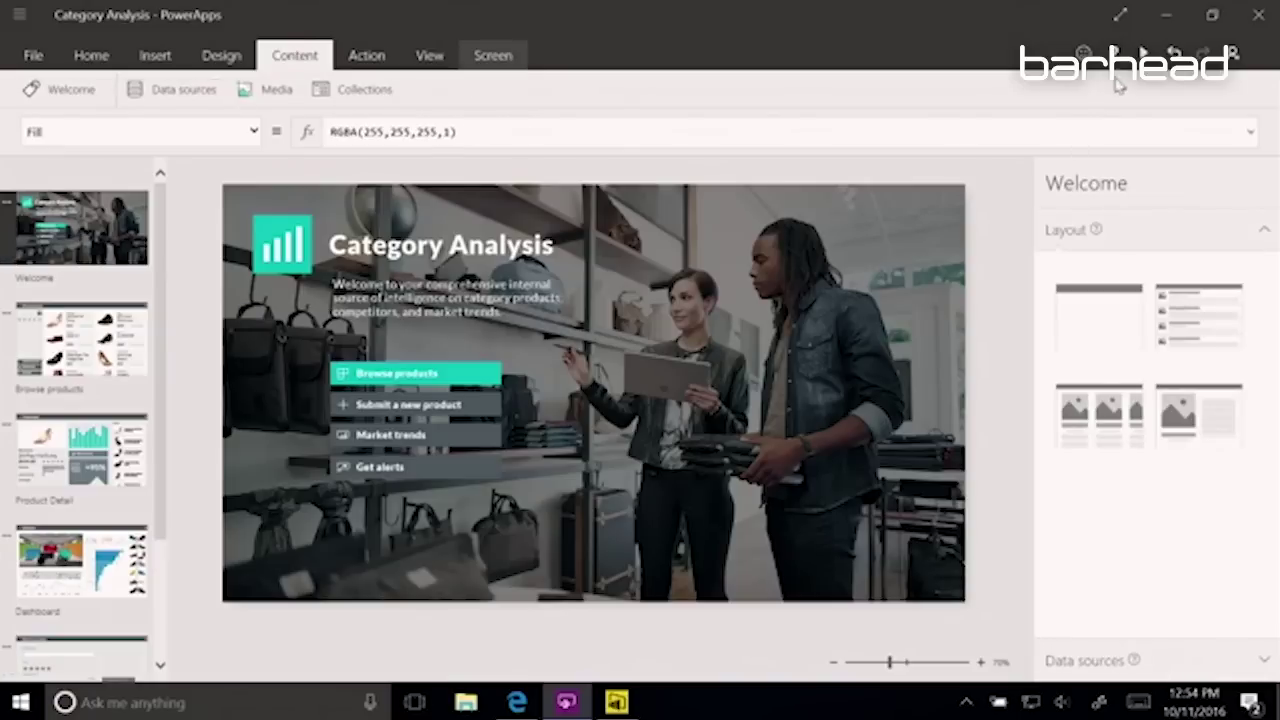
click(1113, 52)
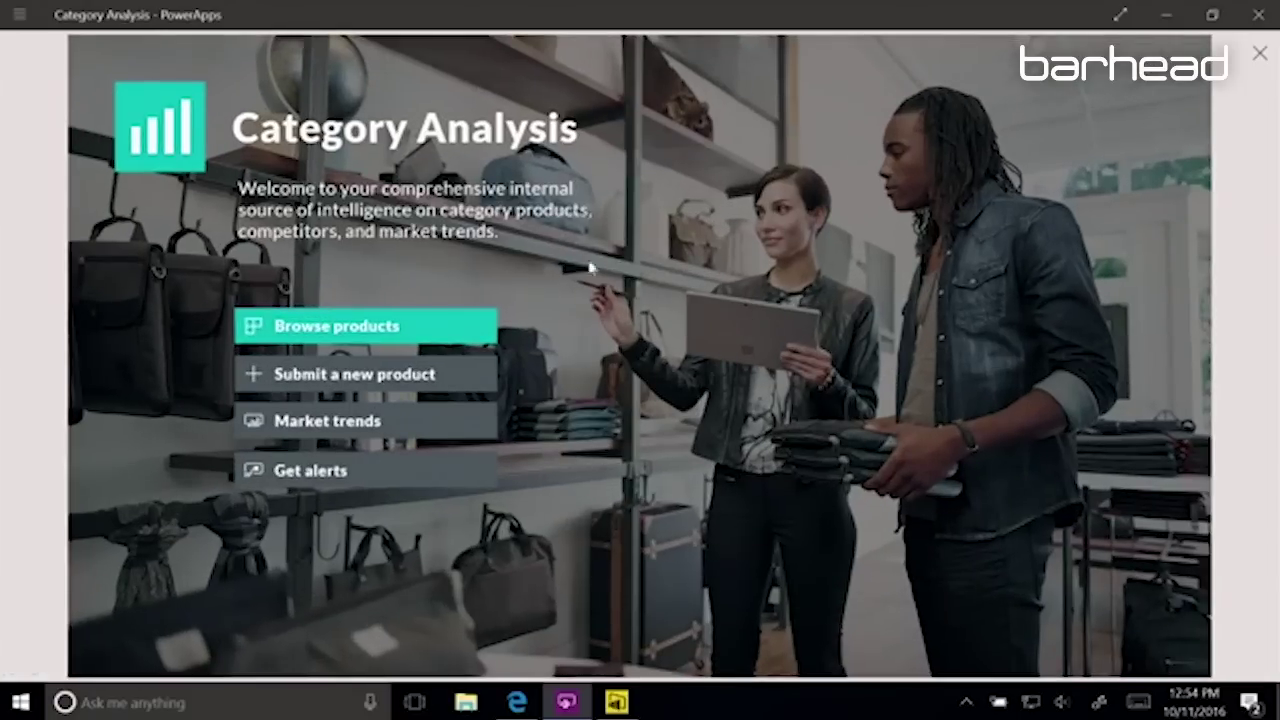
click(358, 374)
Fill in the new product form with the name Men Shoe, five stars, the Dress style category and a lower available quantity
click(377, 180)
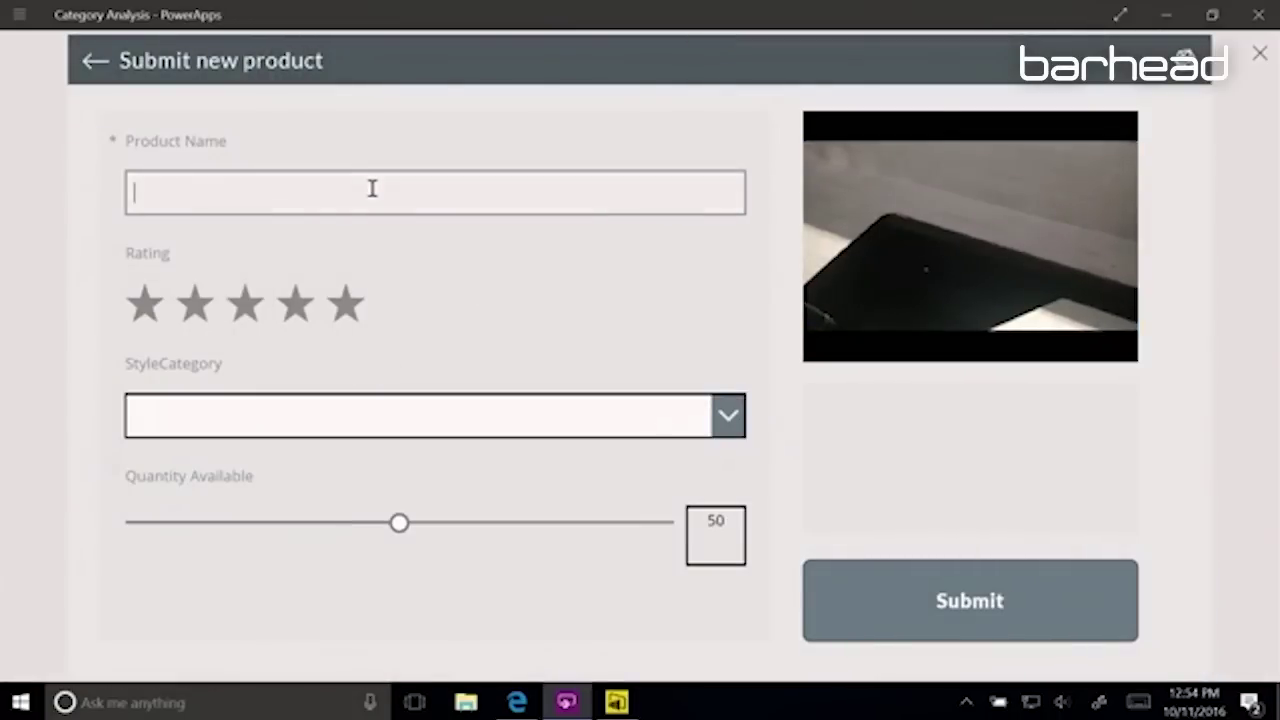
text(Men Shoe)
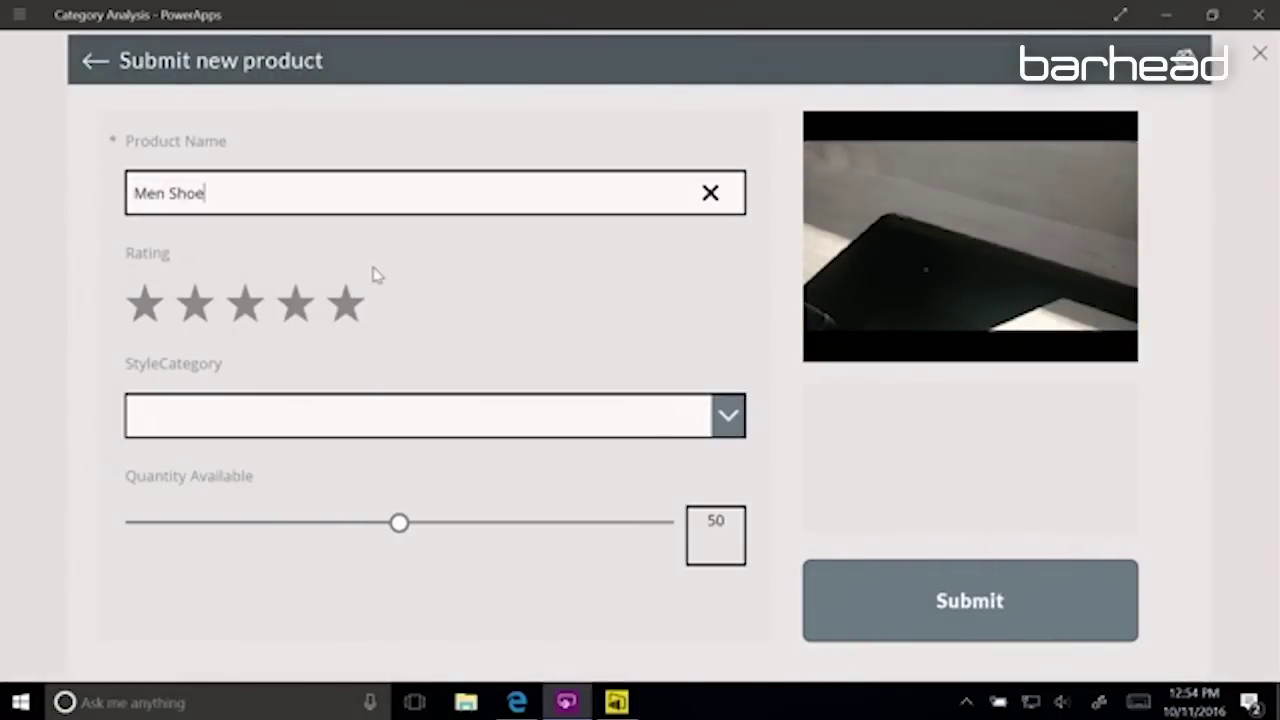
click(347, 306)
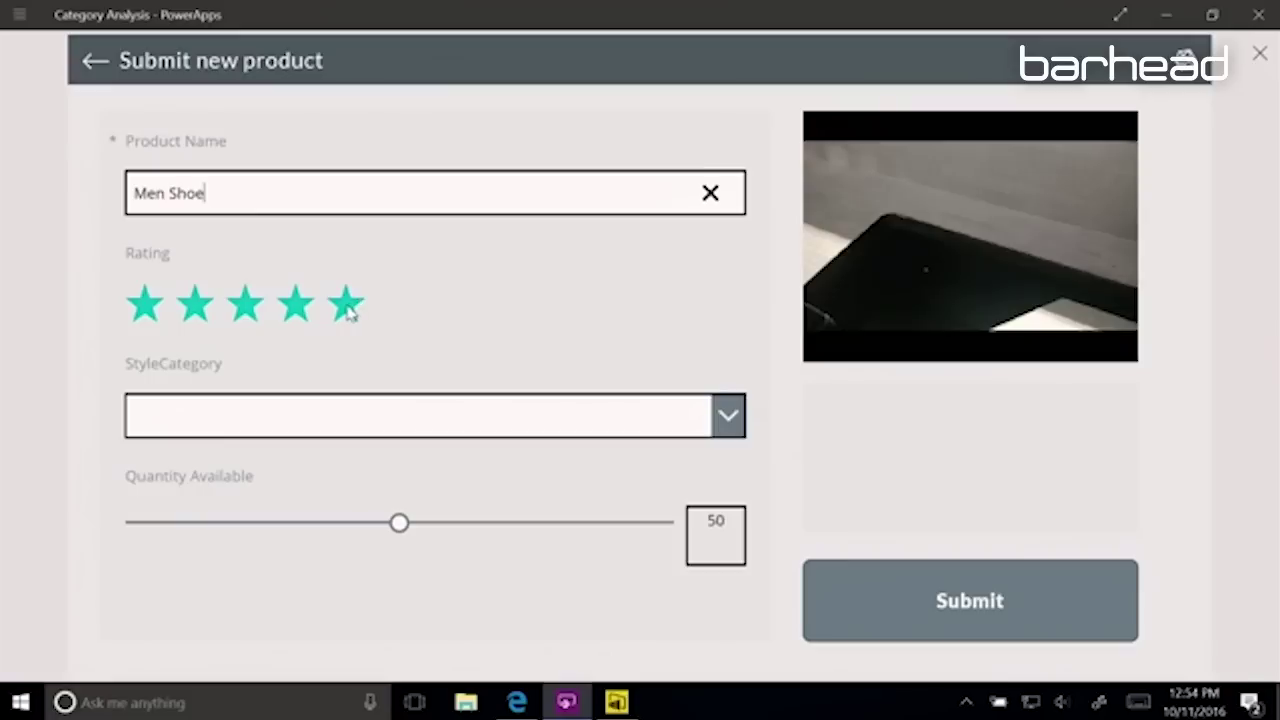
click(726, 416)
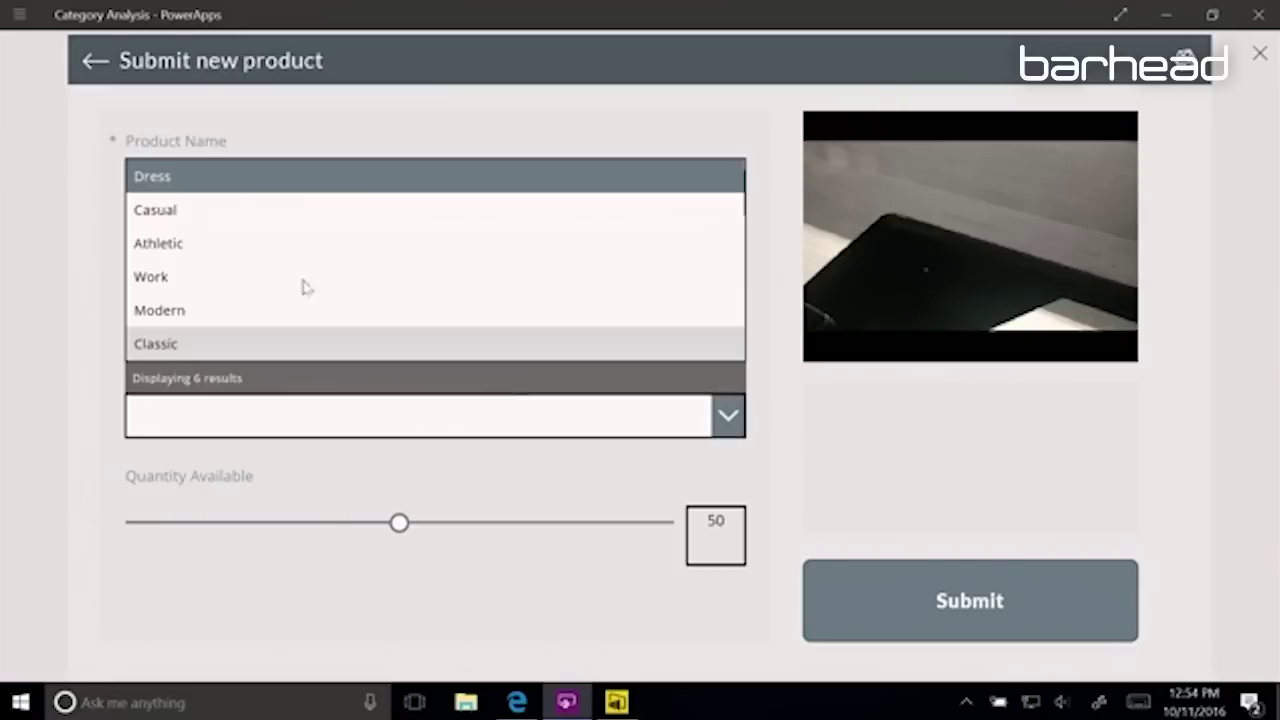
click(214, 182)
drag(410, 526, 110, 521)
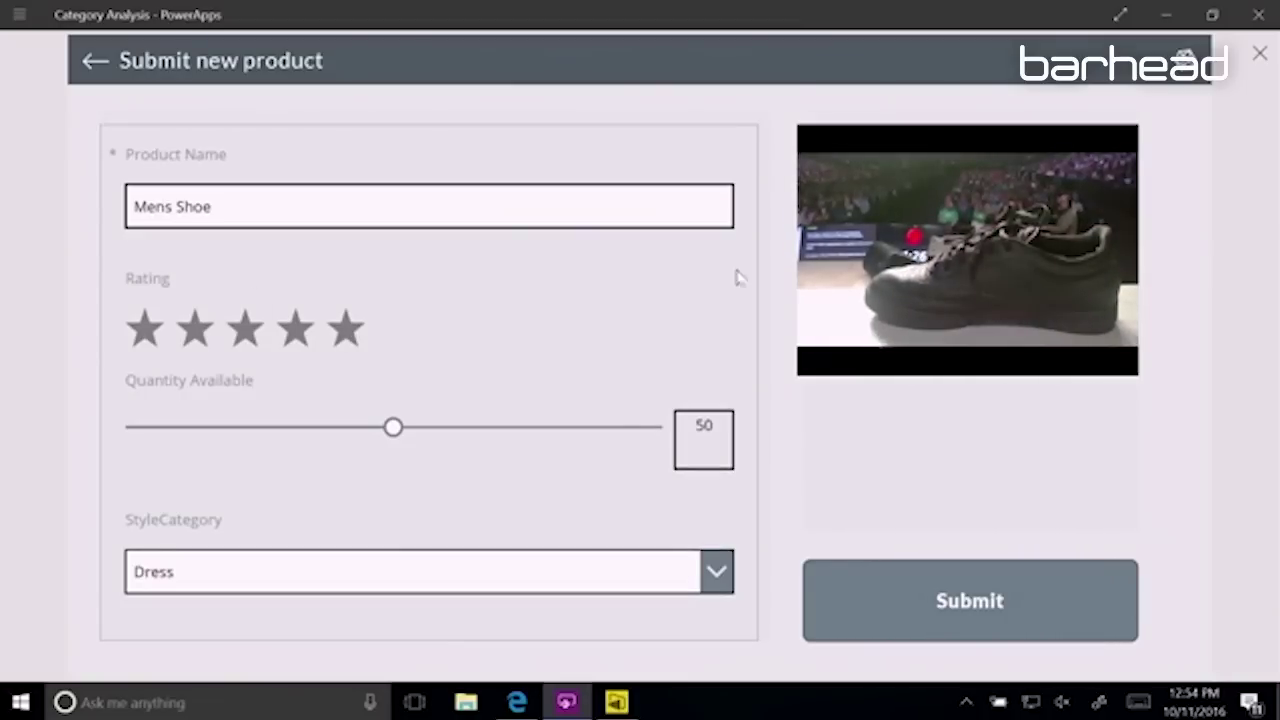
Capture photos of the shoe with the form's camera to fill the photo gallery
click(1046, 265)
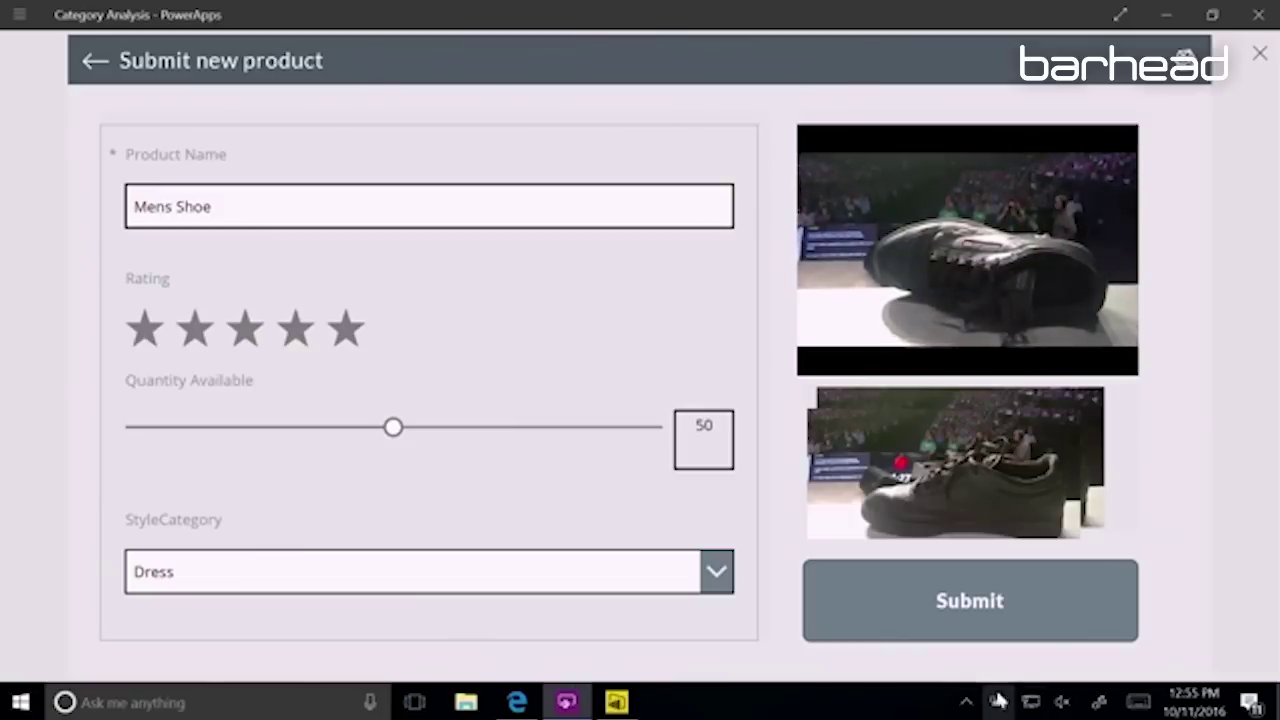
click(1037, 254)
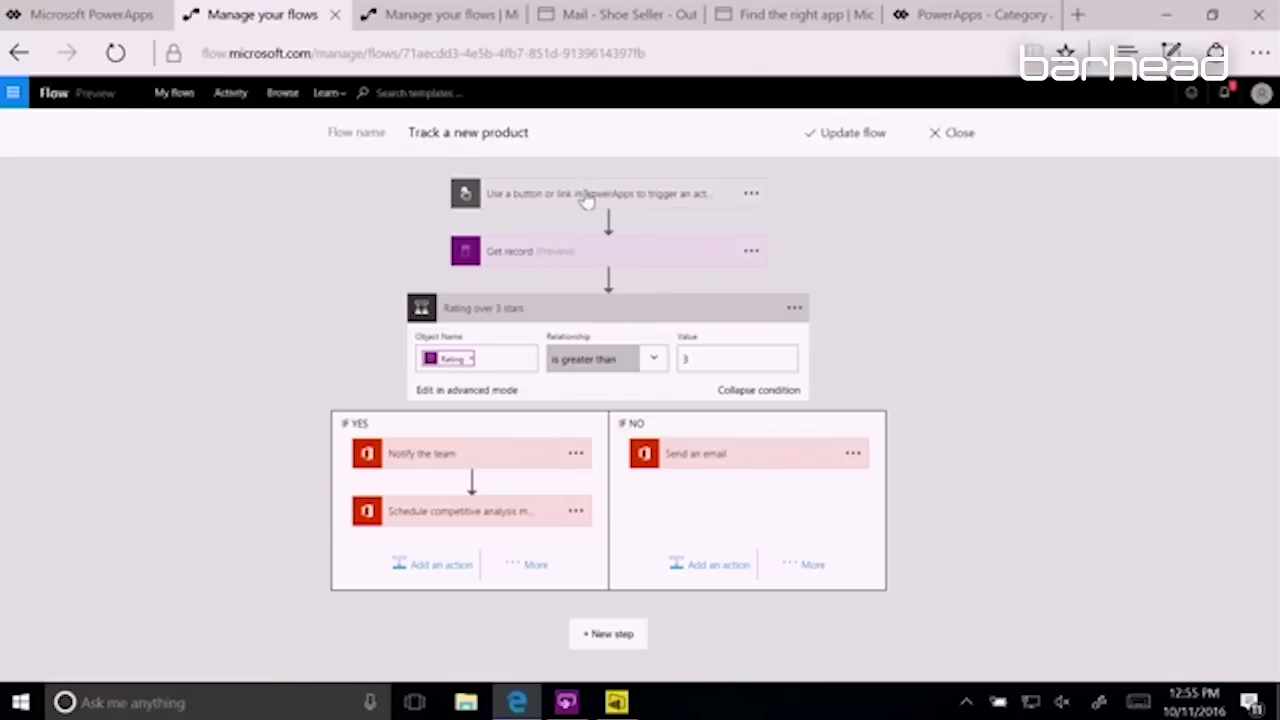
Examine the Get record, Notify the team and Schedule competitive analysis meeting actions in the Track a new product flow
click(526, 259)
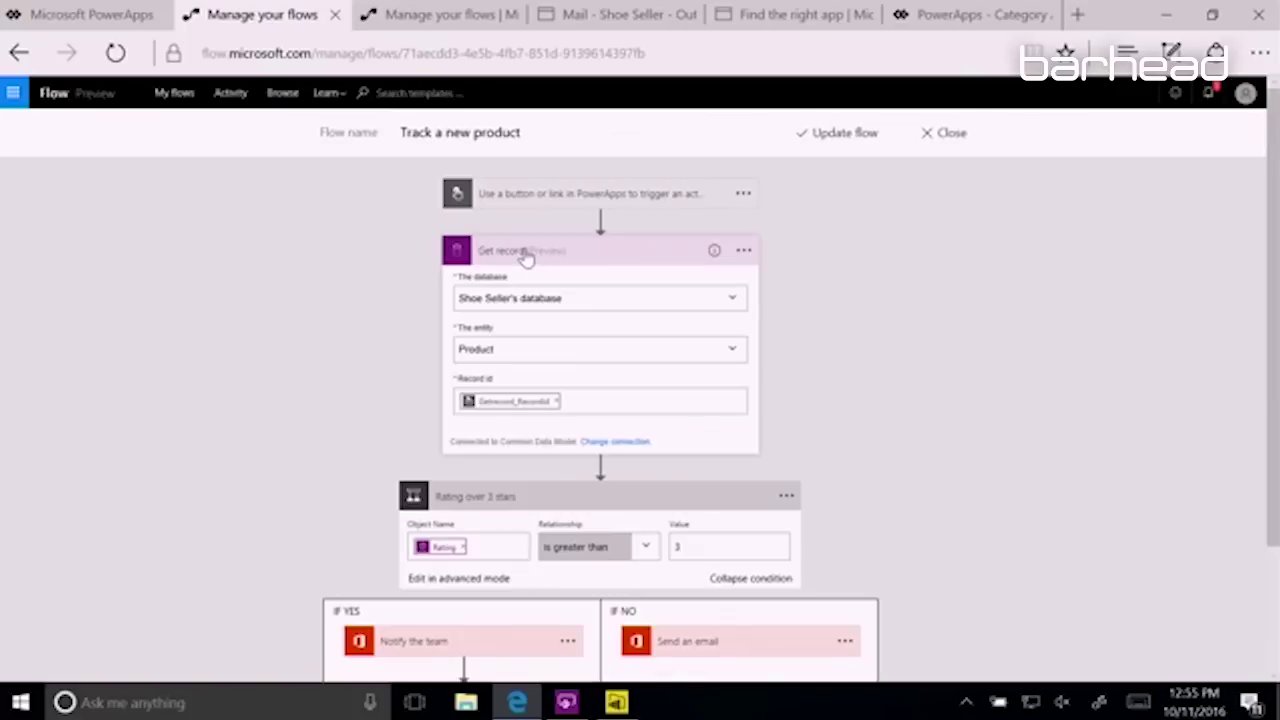
click(526, 257)
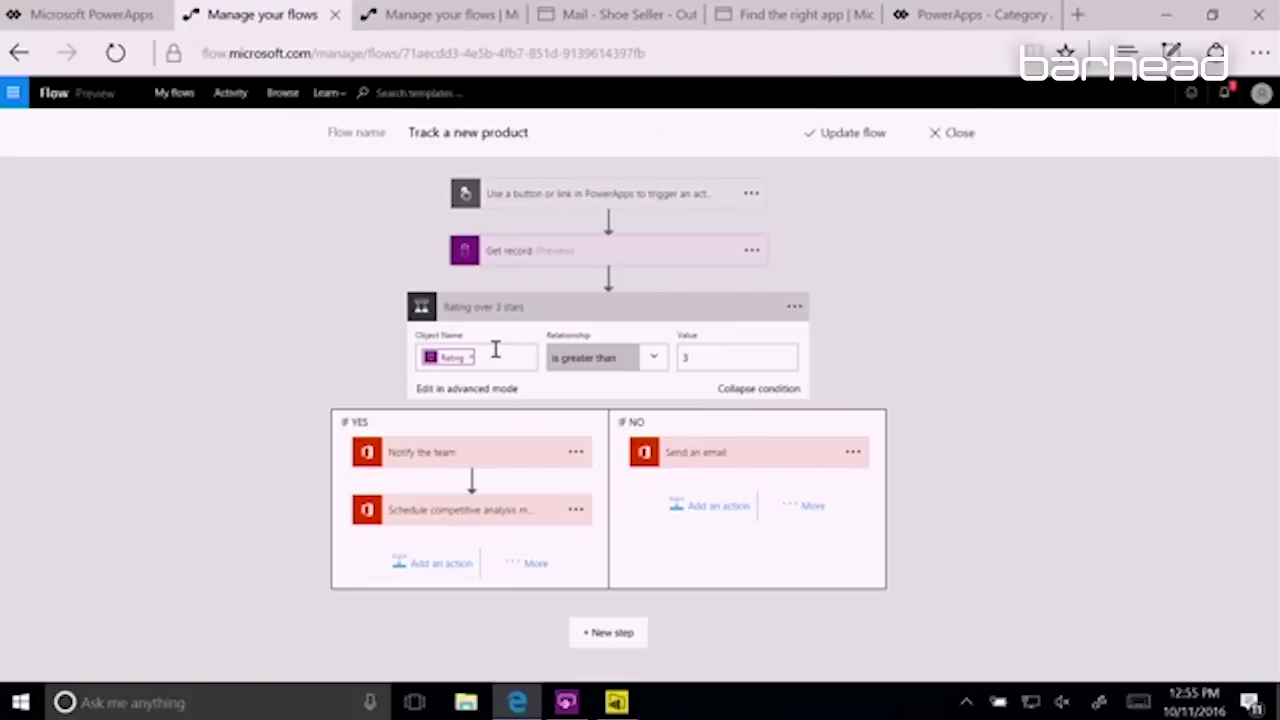
click(437, 455)
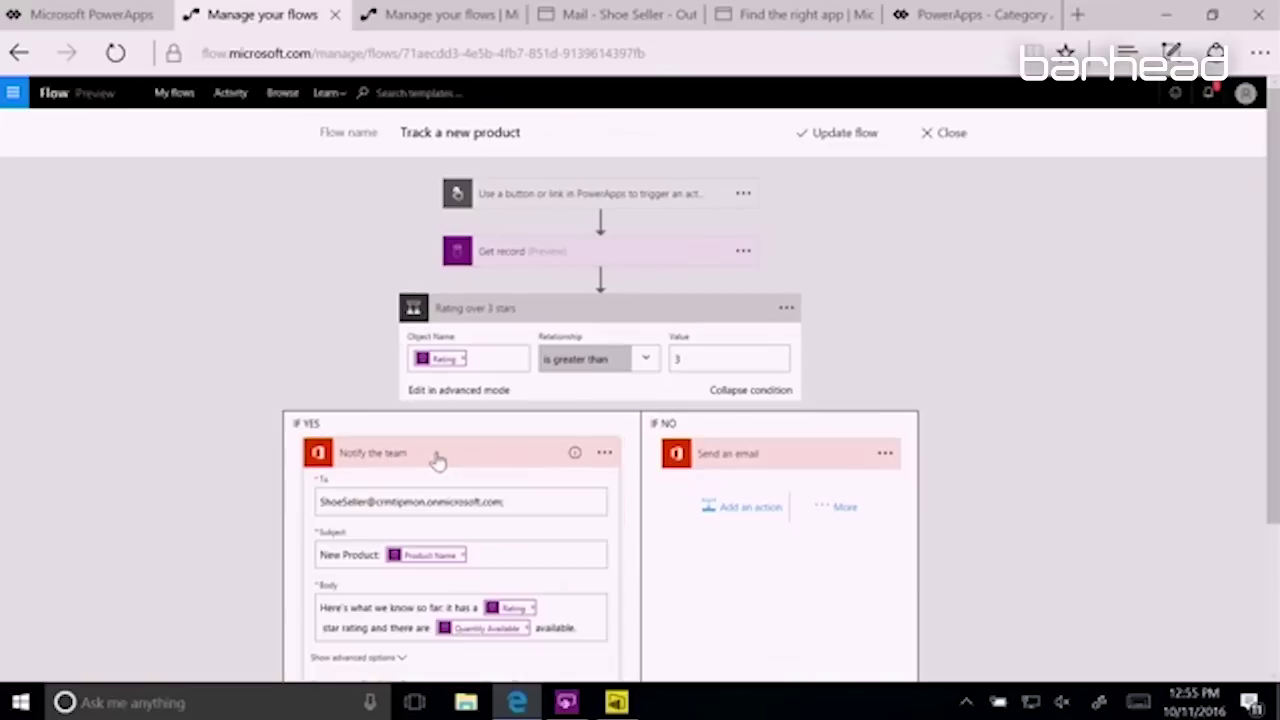
click(380, 452)
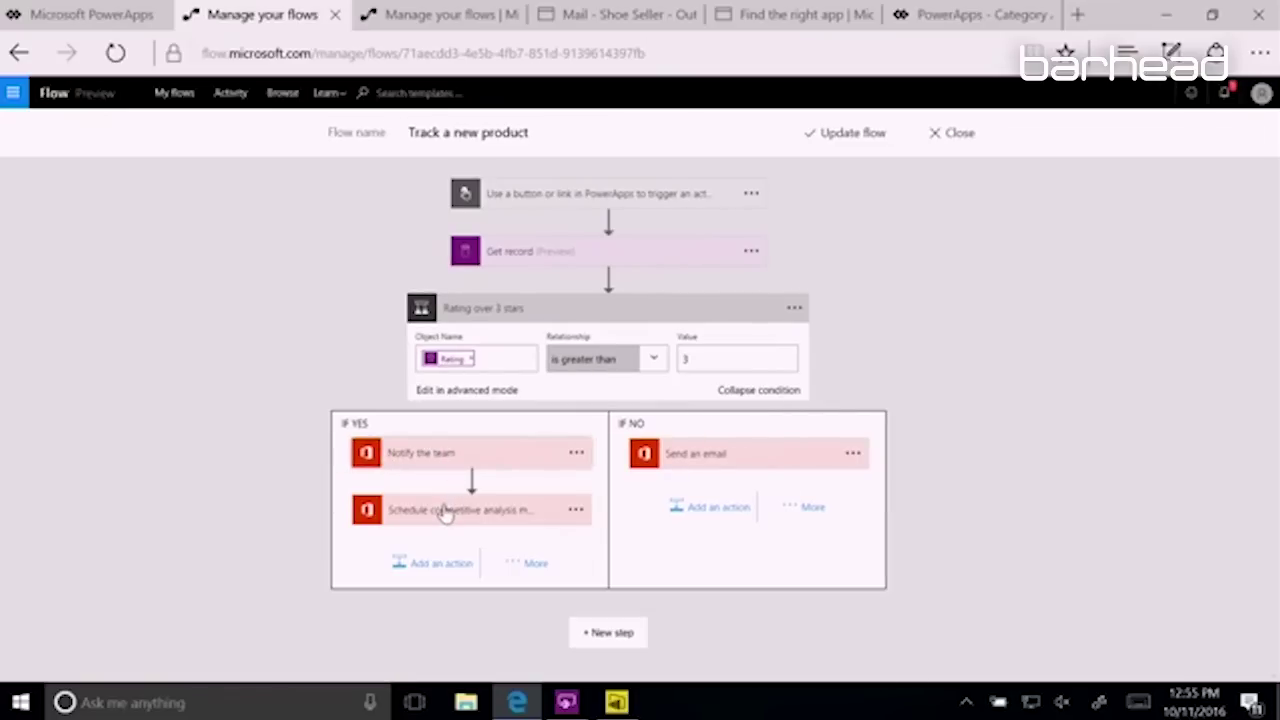
click(443, 512)
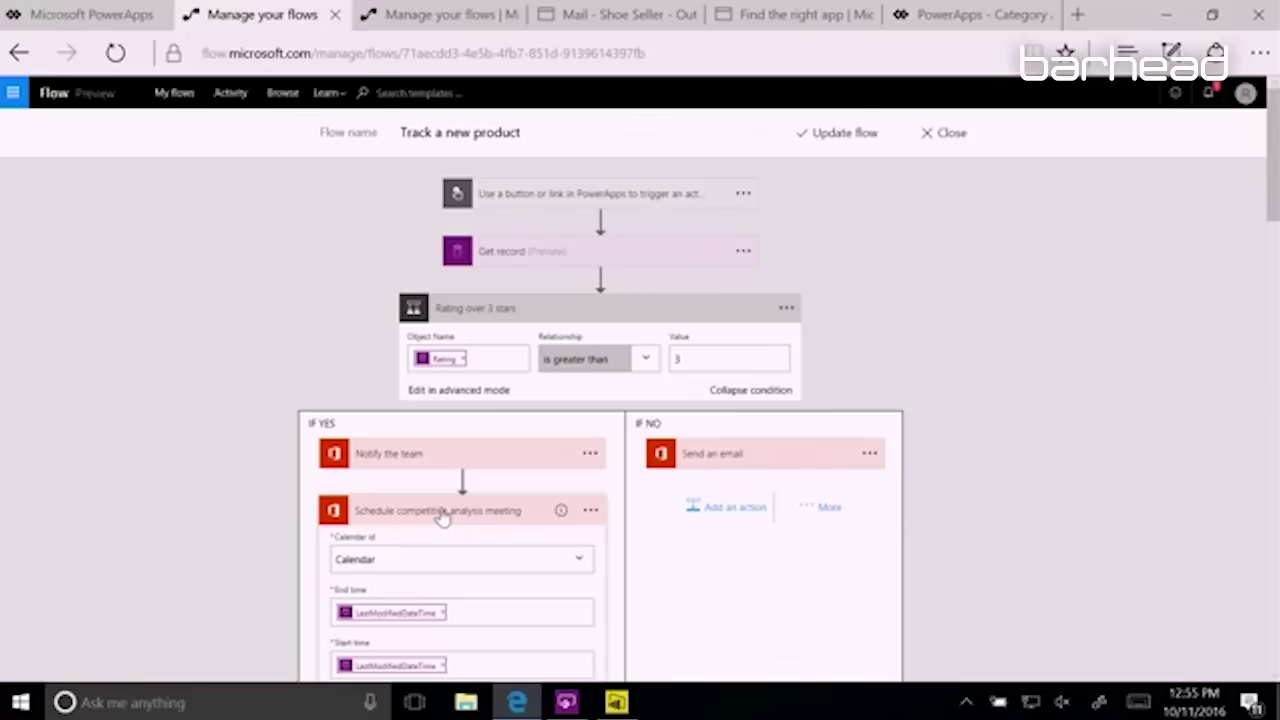
click(443, 512)
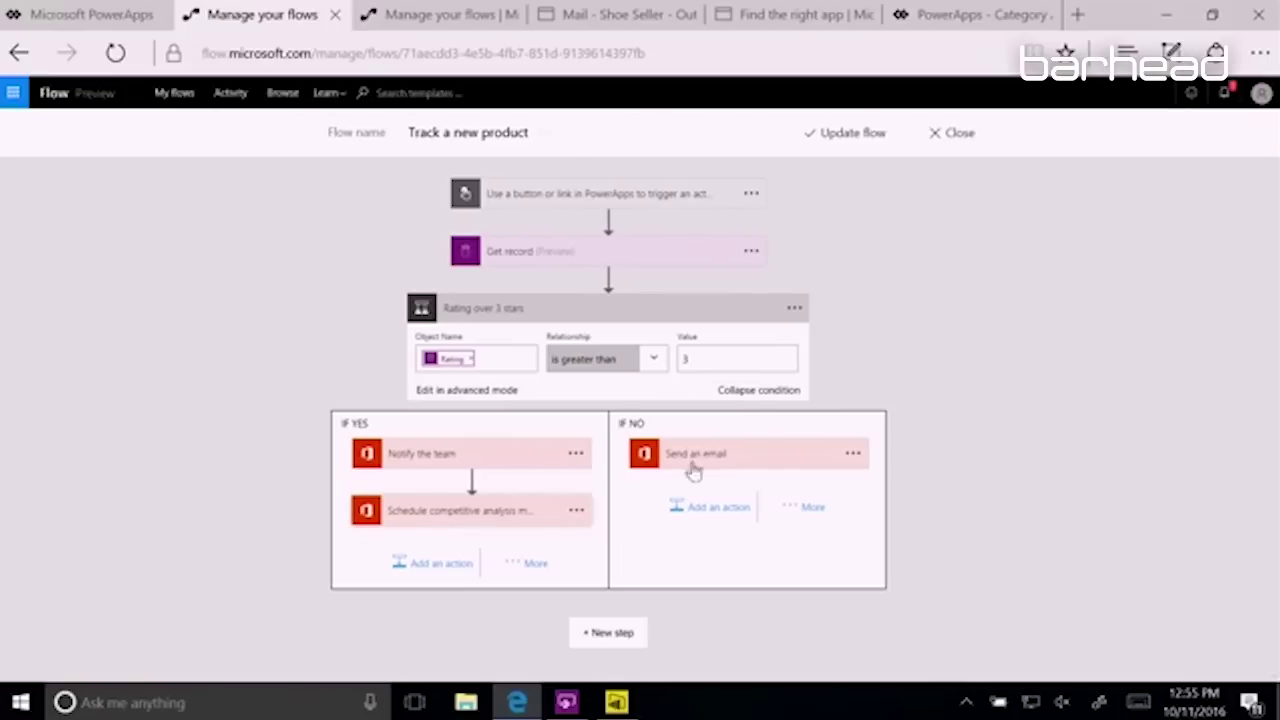
Add the Send a push notification action after the meeting action in the flow's If yes branch
click(435, 572)
text(ius)
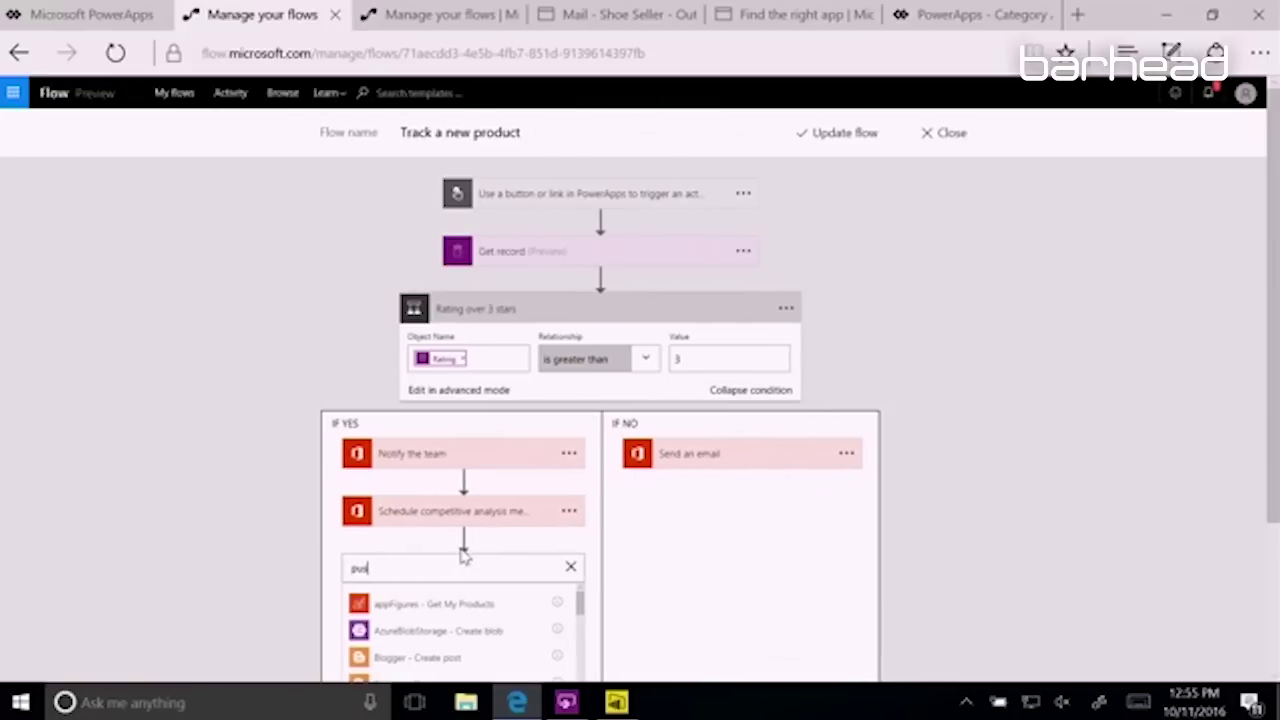
text(h)
click(421, 606)
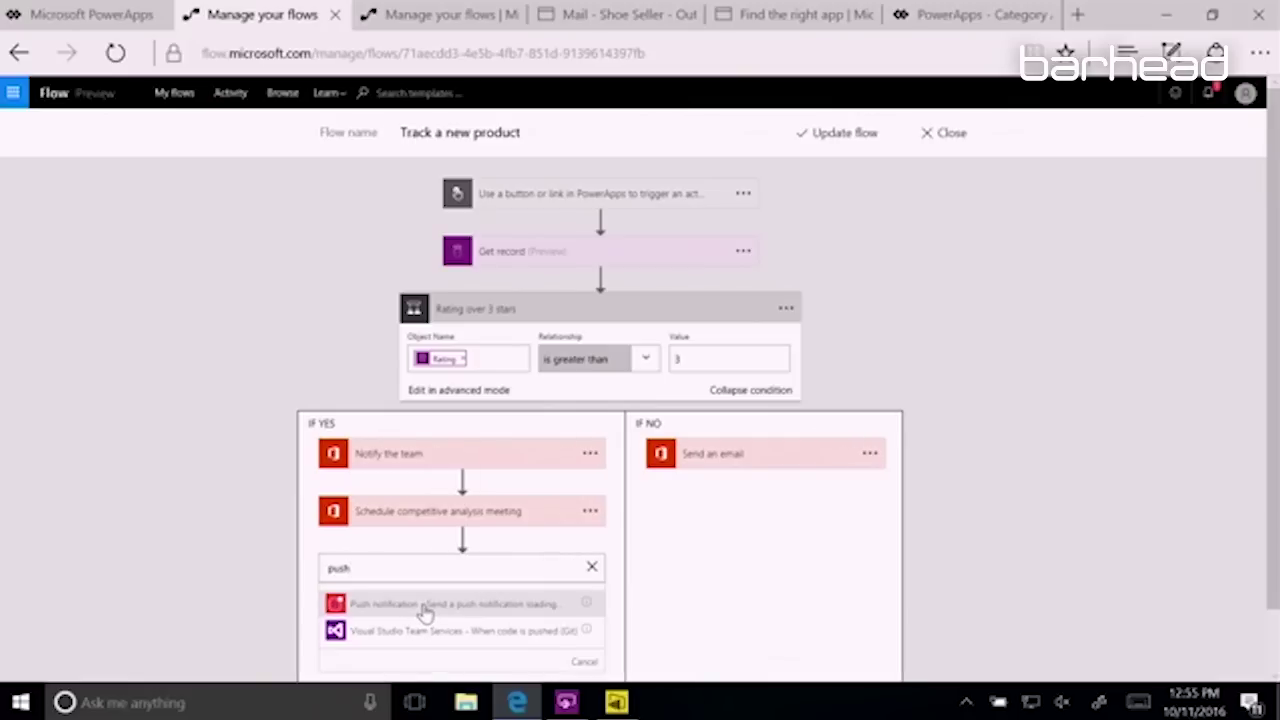
Set the push notification's text to the Subject output of the Schedule competitive analysis meeting action and update the flow
scroll(600, 552, down, 1)
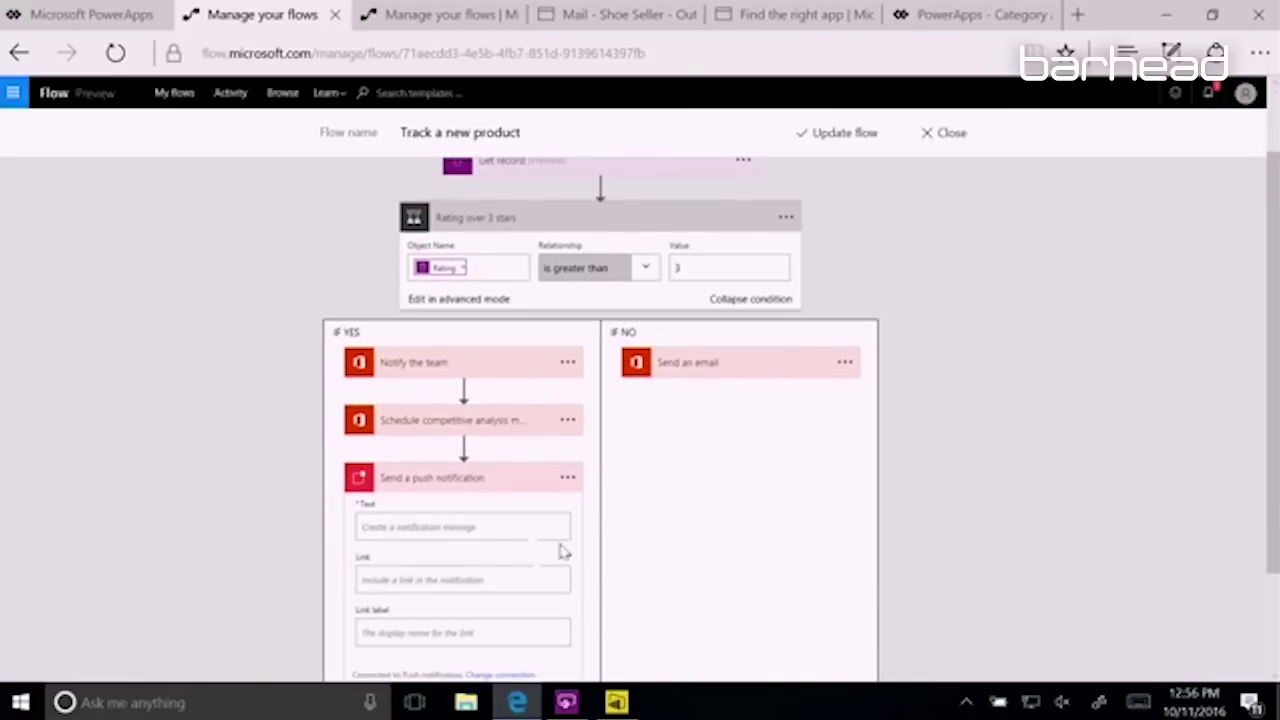
click(435, 526)
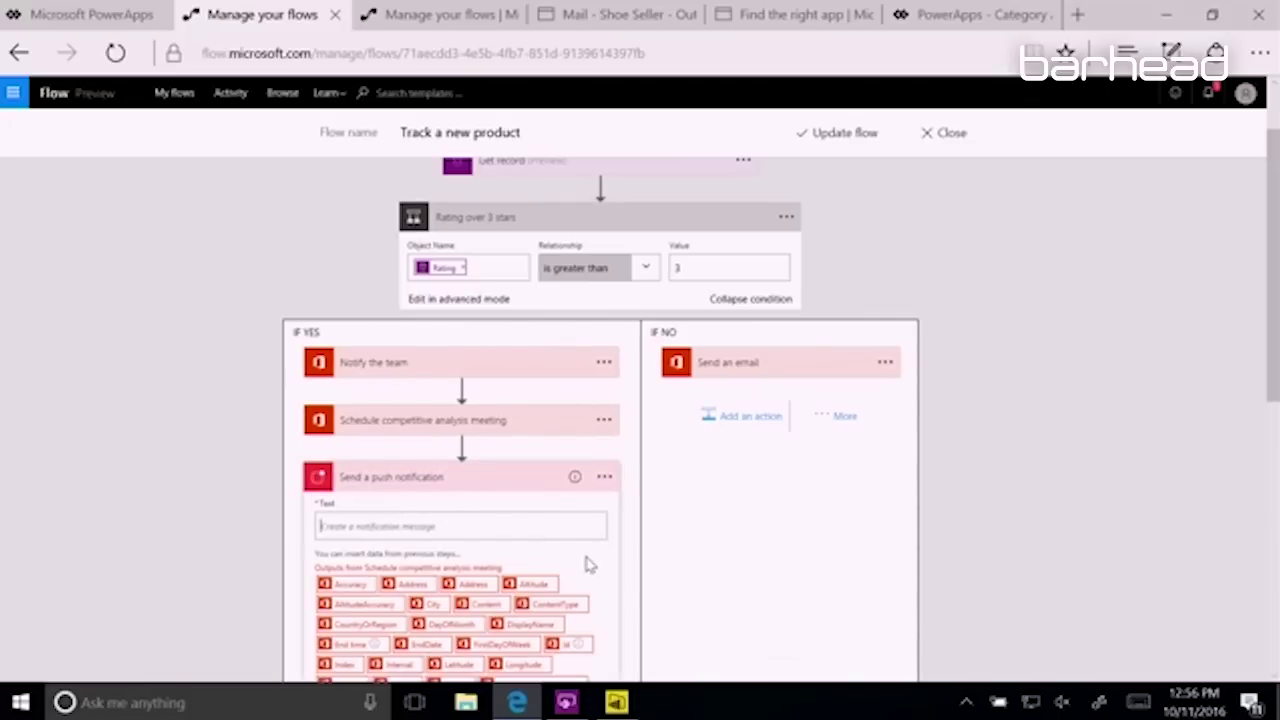
scroll(590, 540, down, 1)
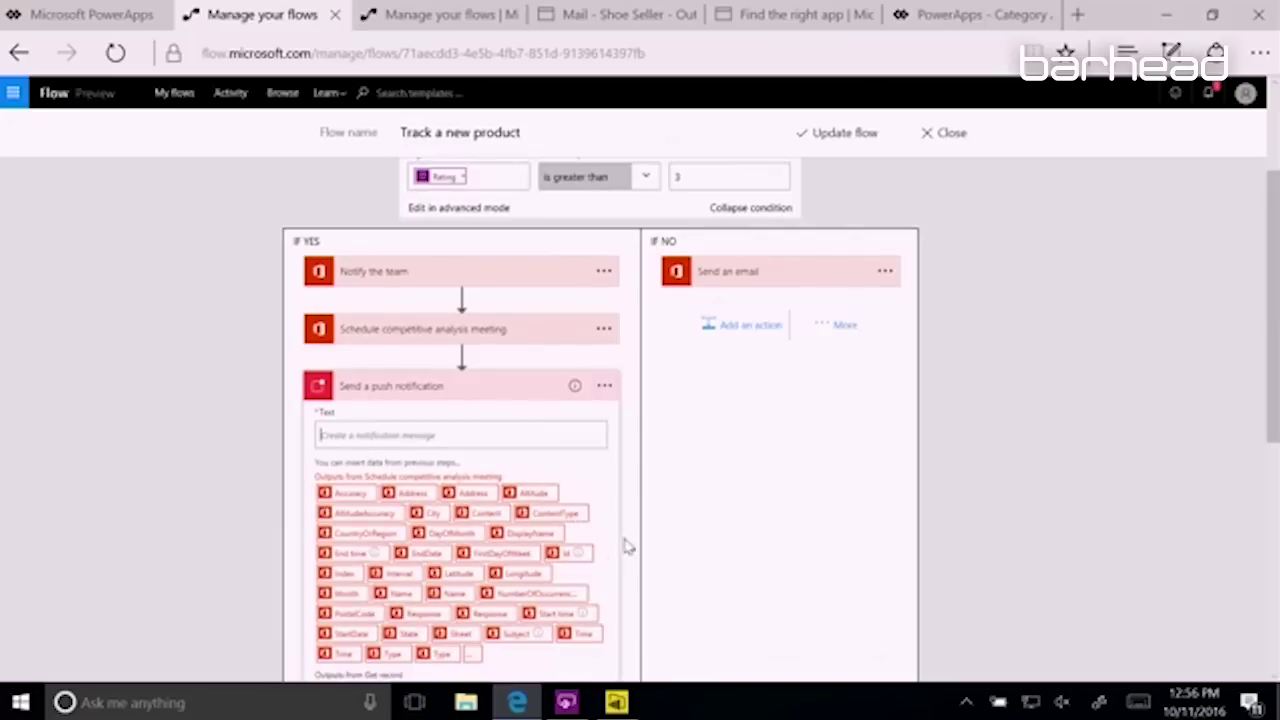
click(514, 634)
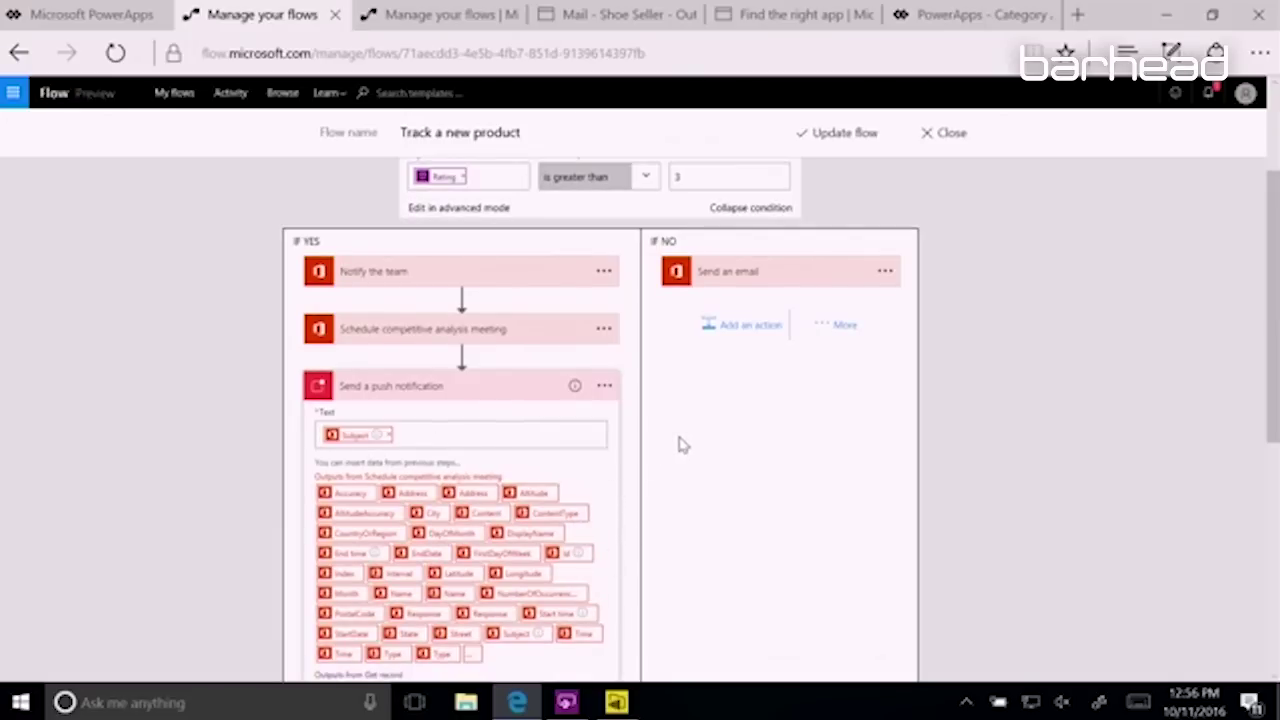
click(862, 138)
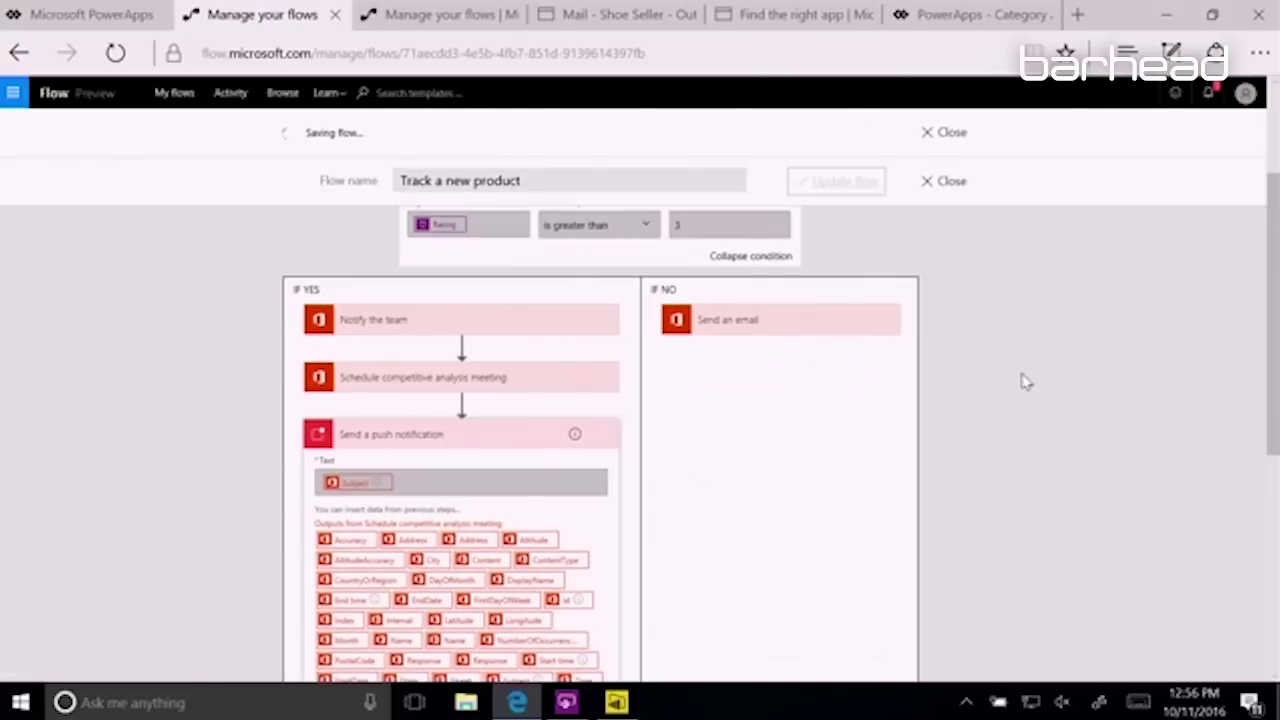
Switch to PowerApps to submit the Mens Shoe product, and view the Track a new product flow's run results in the browser
click(566, 702)
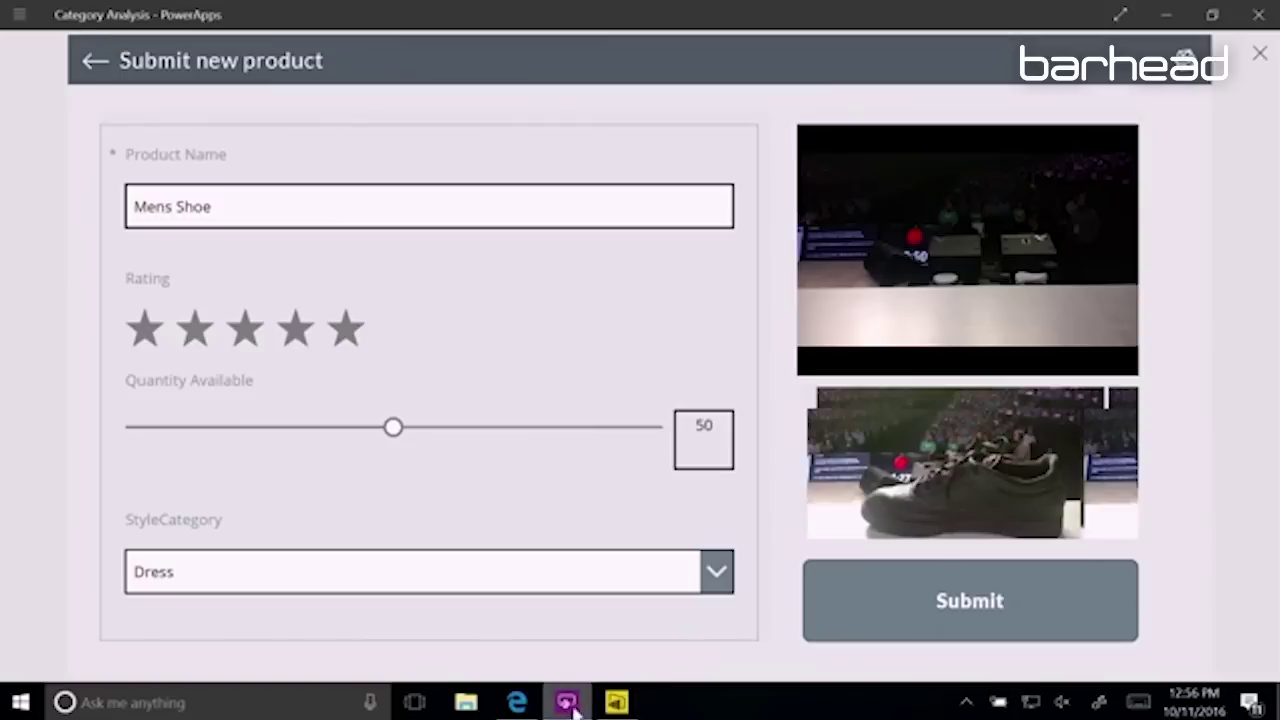
click(970, 632)
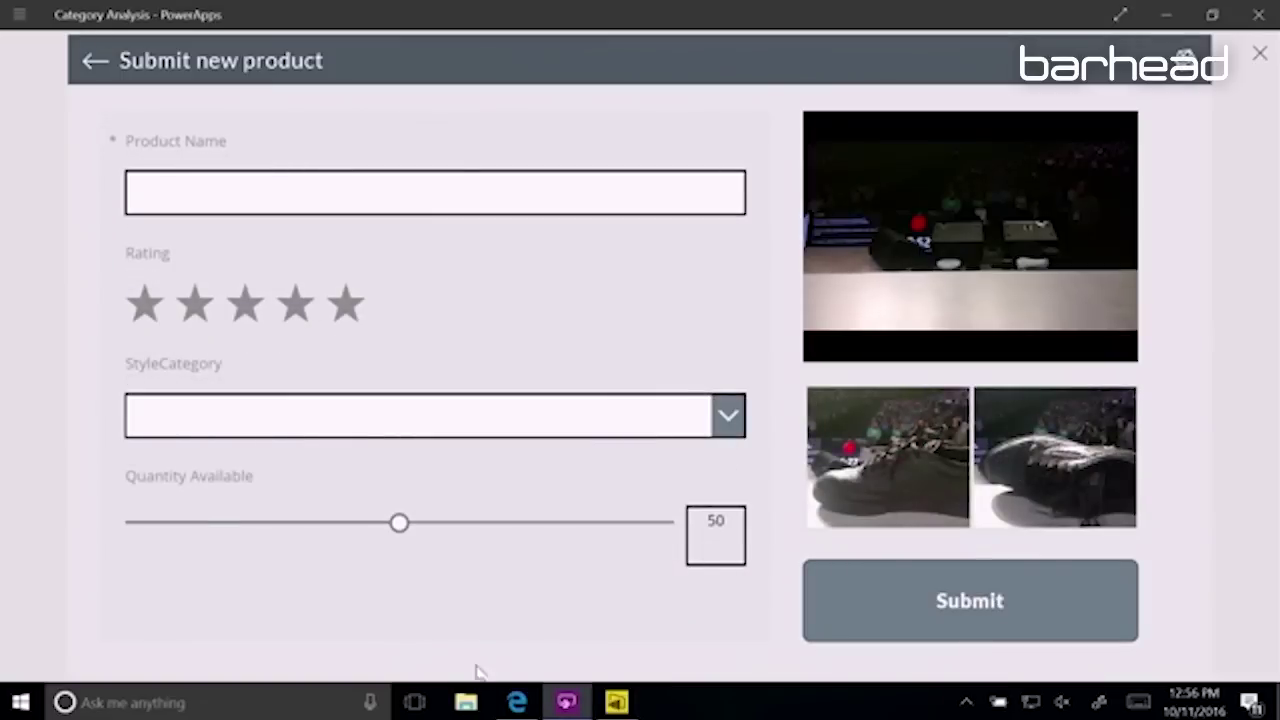
click(518, 702)
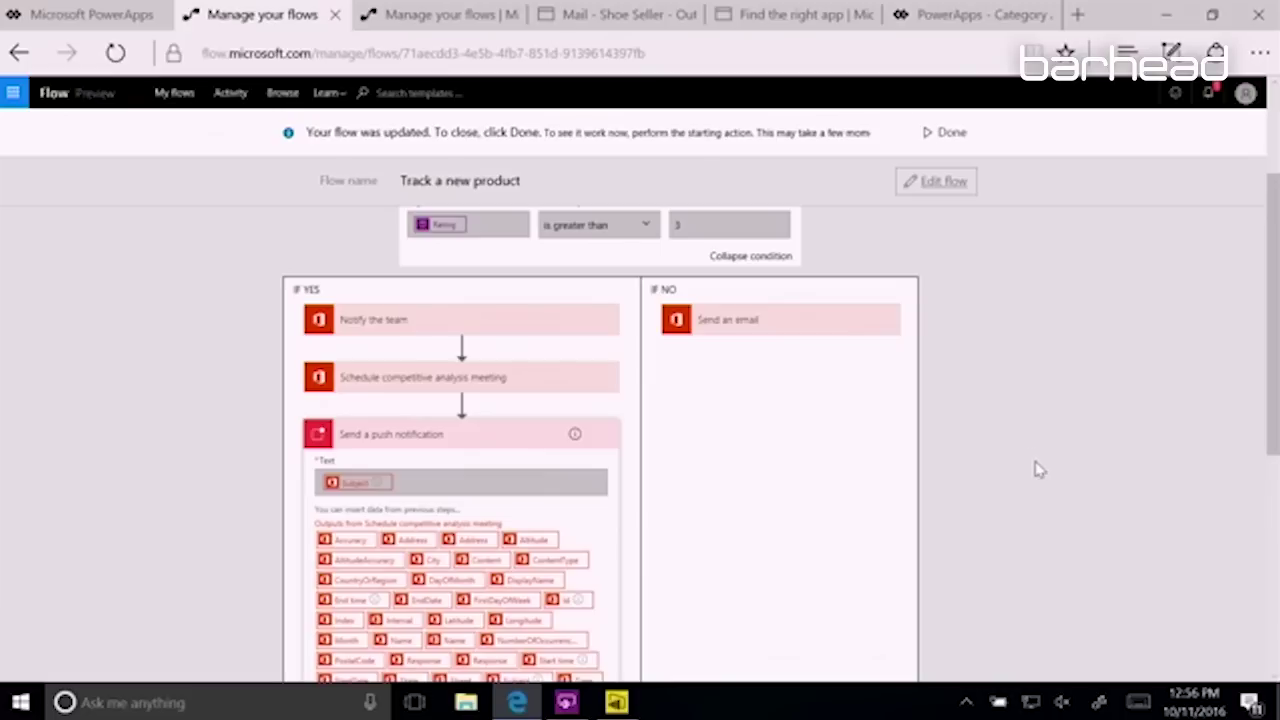
scroll(1040, 470, up, 3)
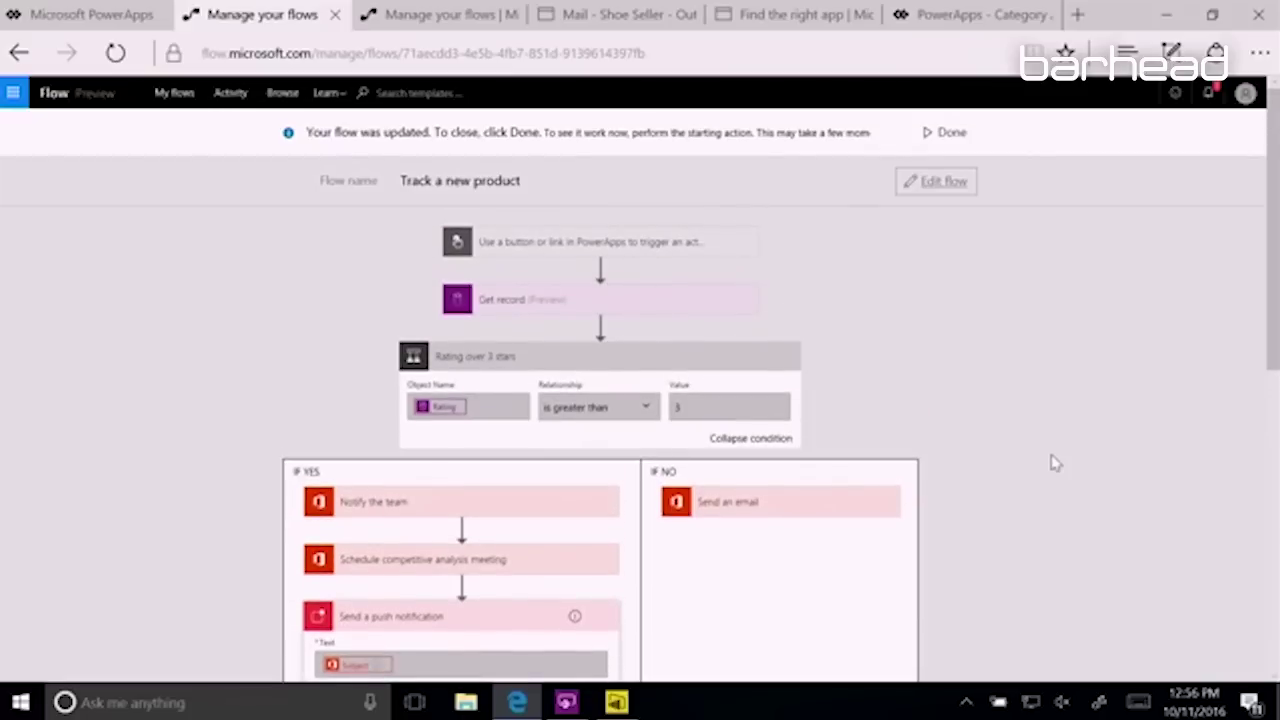
click(428, 14)
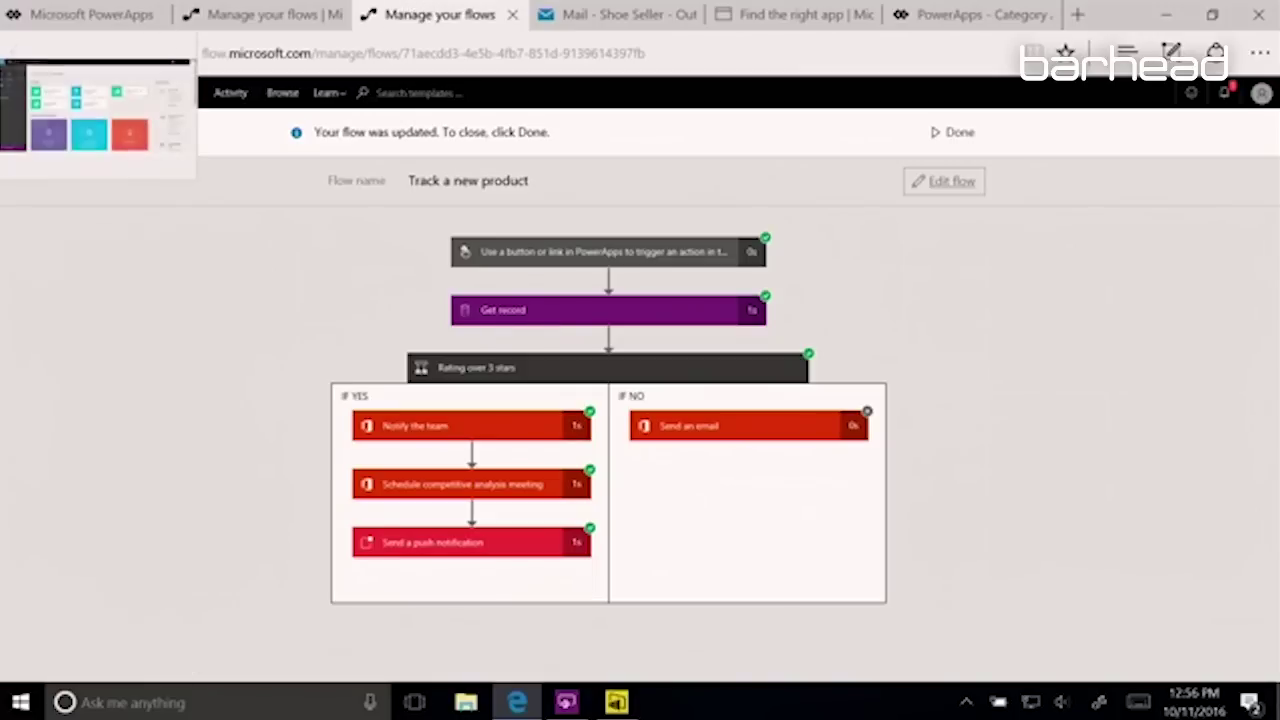
Switch to the Outlook inbox and view the photo attached to the New Product: Men Shoe email
click(609, 14)
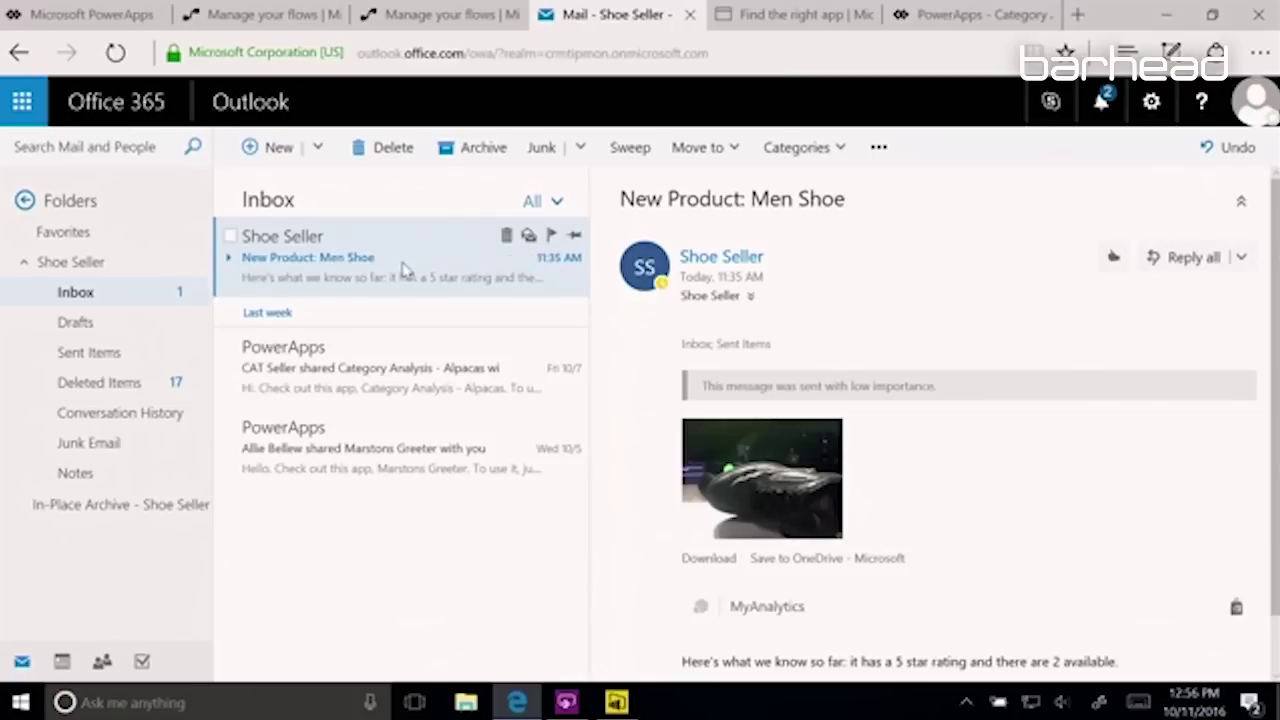
mouse_move(800, 475)
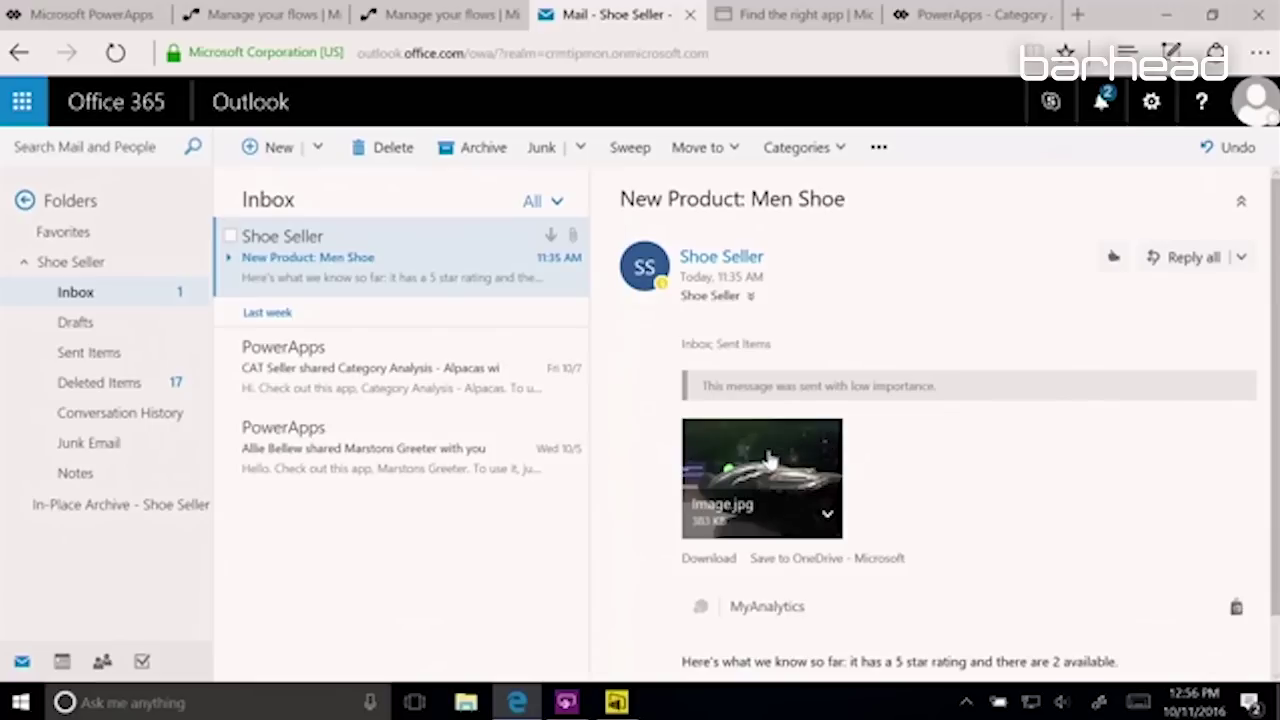
click(770, 458)
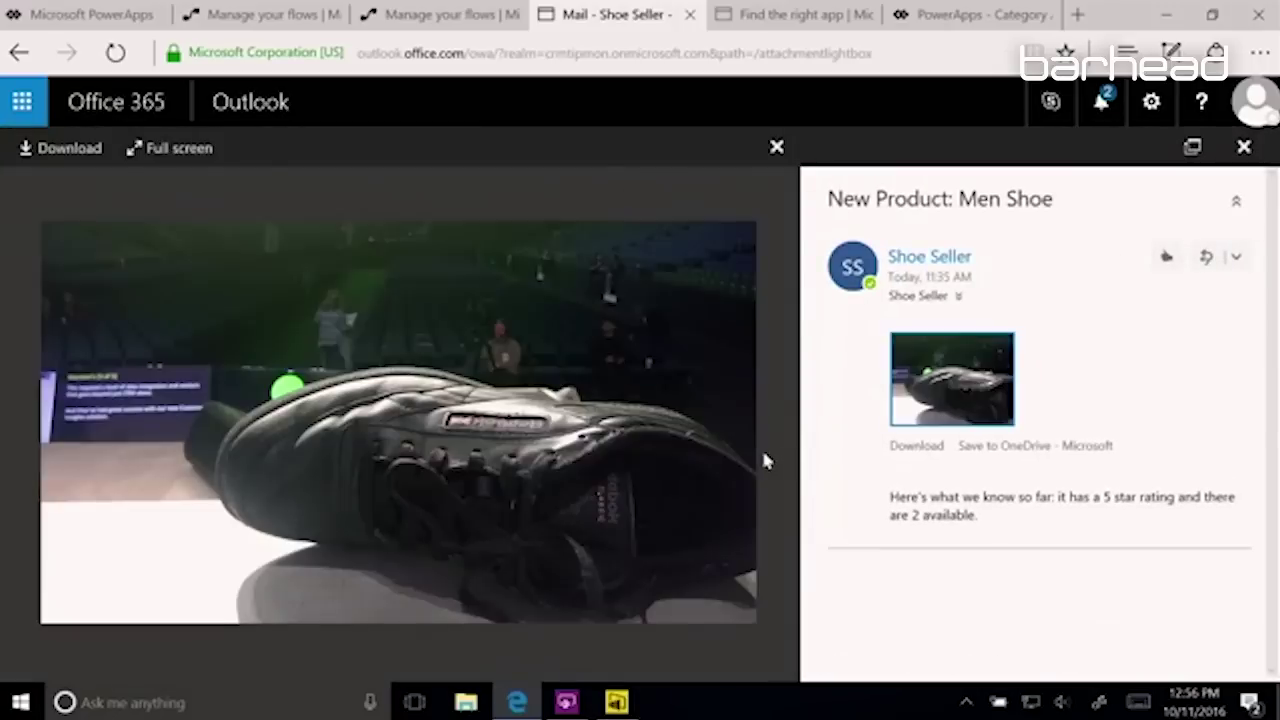